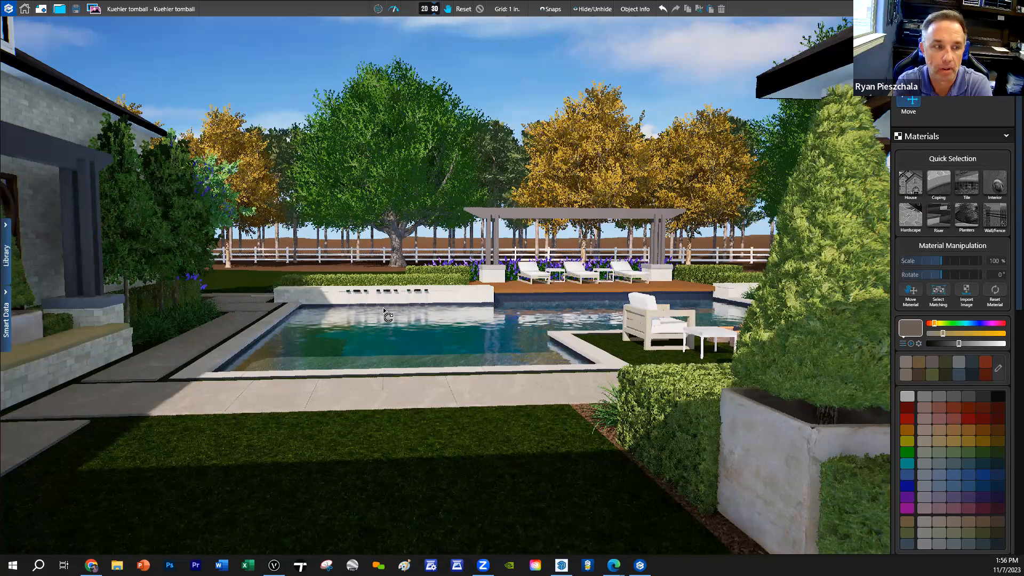
Step: Orbit over the backyard trees and around the pool, then straighten to a top-down plan view
mouse_move(383, 308)
left_mouse_down()
mouse_move(374, 311)
mouse_move(461, 268)
mouse_move(270, 355)
mouse_move(214, 362)
mouse_move(374, 388)
mouse_move(288, 244)
left_mouse_up()
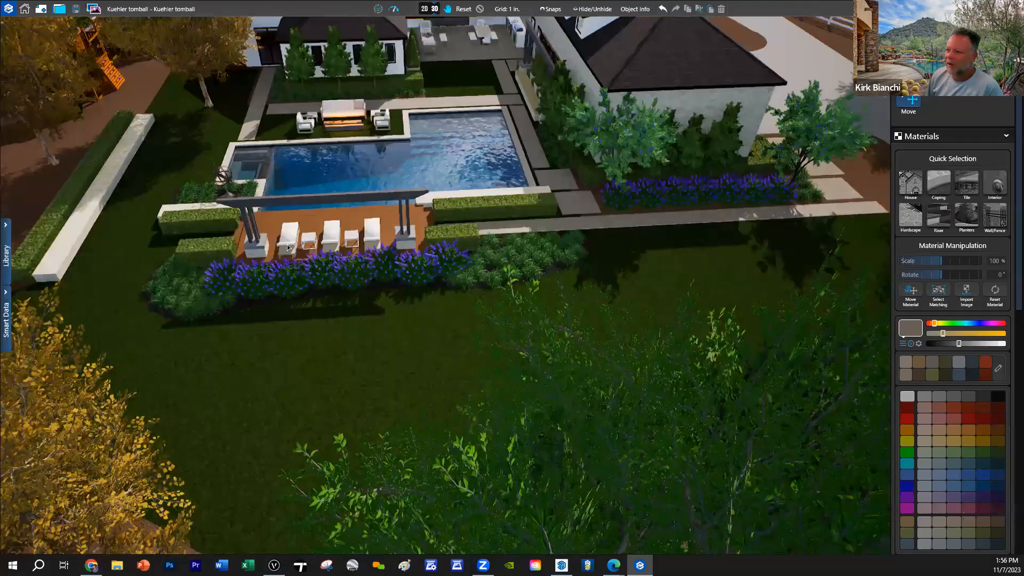
scroll(438, 335, "down", 5)
scroll(432, 199, "up", 3)
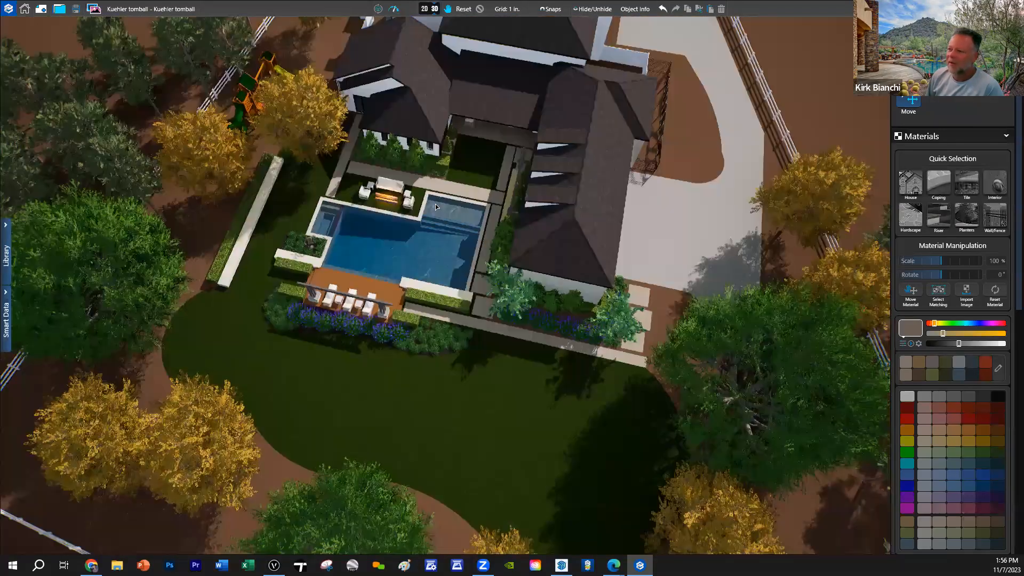
scroll(436, 205, "up", 3)
mouse_move(421, 256)
left_mouse_down()
mouse_move(406, 254)
mouse_move(497, 214)
mouse_move(435, 201)
mouse_move(349, 156)
left_mouse_up()
scroll(441, 371, "up", 3)
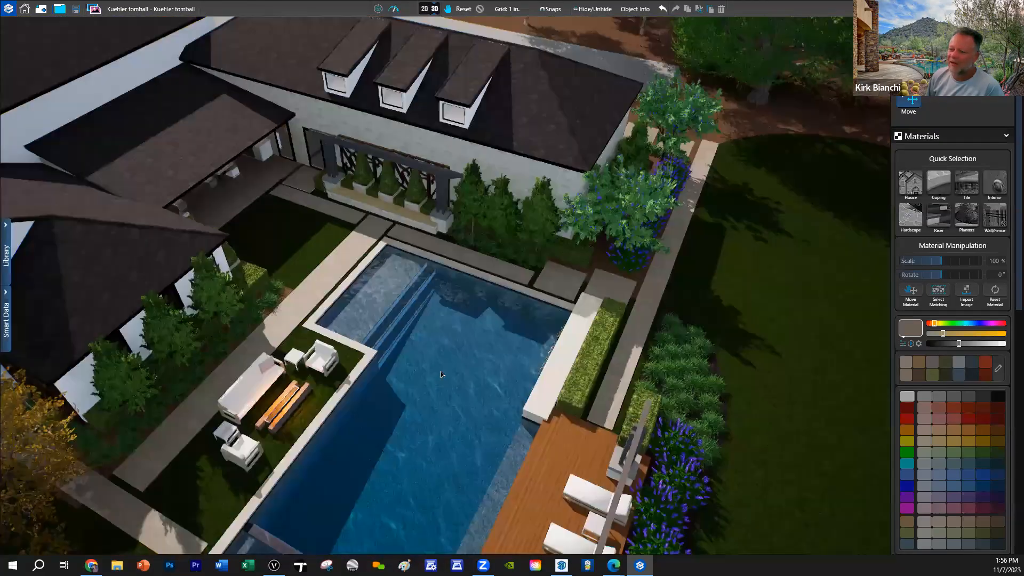
scroll(454, 269, "down", 5)
scroll(477, 363, "up", 6)
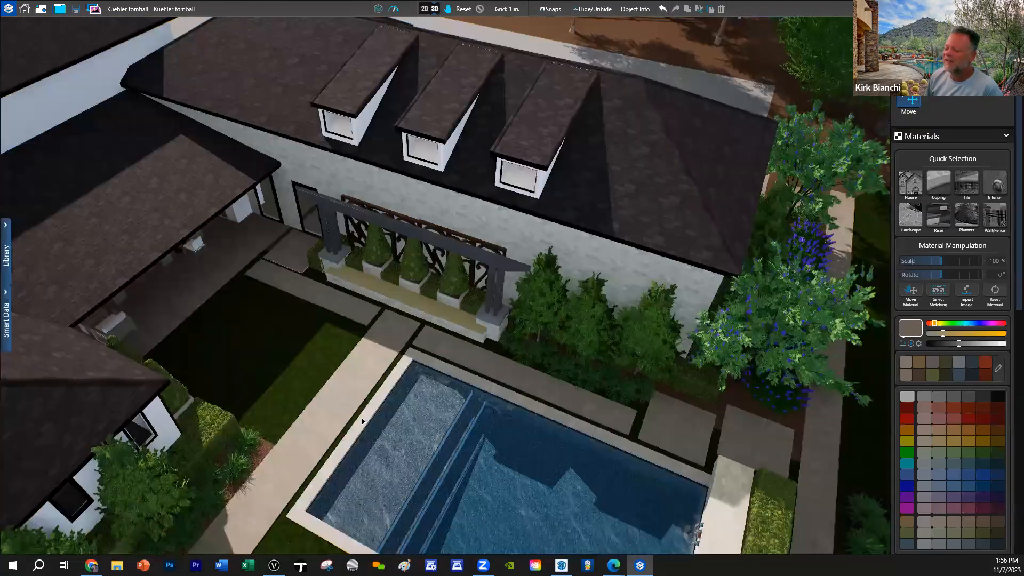
scroll(450, 204, "down", 3)
mouse_move(400, 342)
left_mouse_down()
mouse_move(444, 302)
mouse_move(430, 272)
left_mouse_up()
scroll(416, 265, "up", 3)
scroll(417, 265, "down", 3)
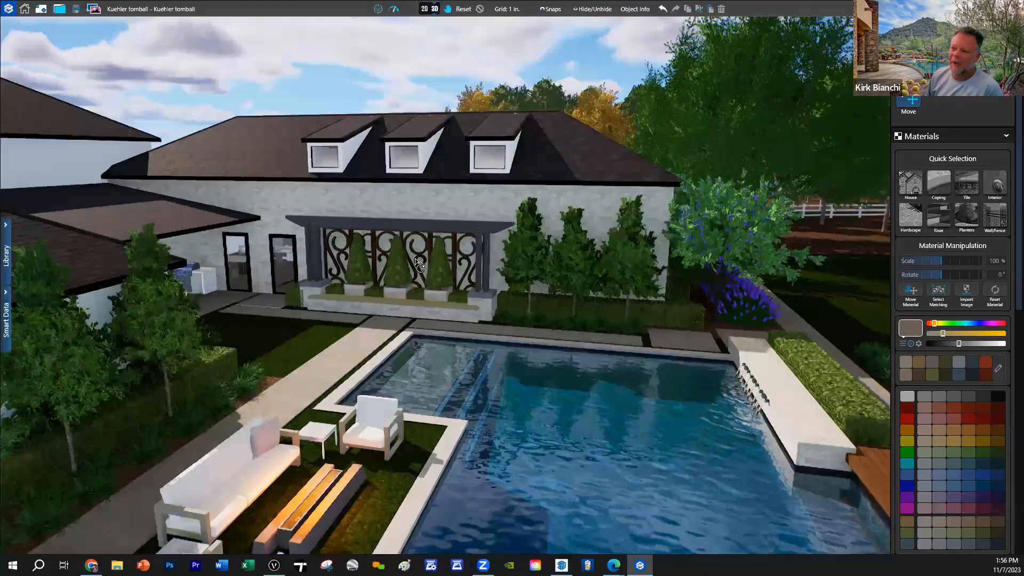
scroll(451, 265, "up", 5)
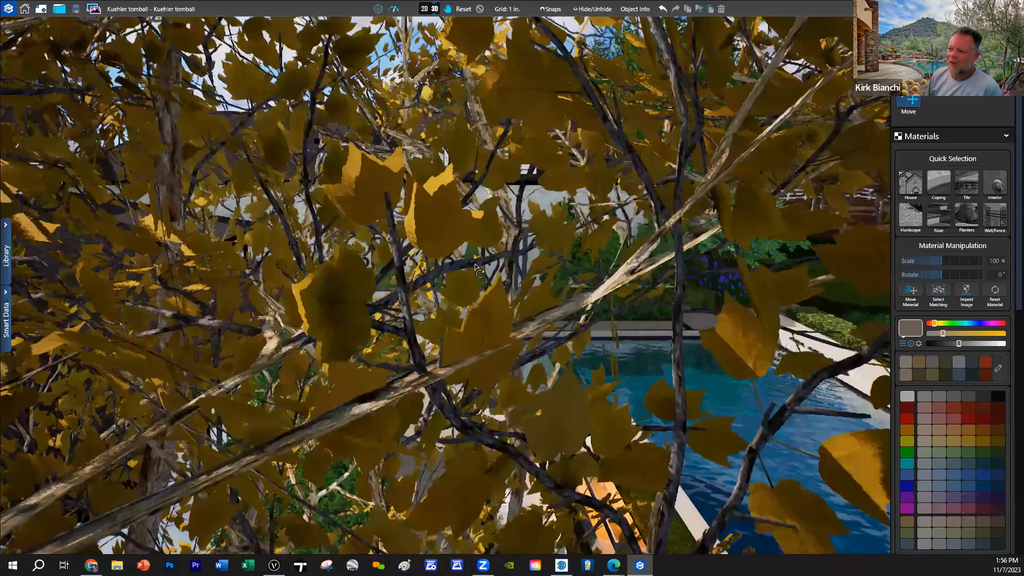
scroll(484, 259, "up", 5)
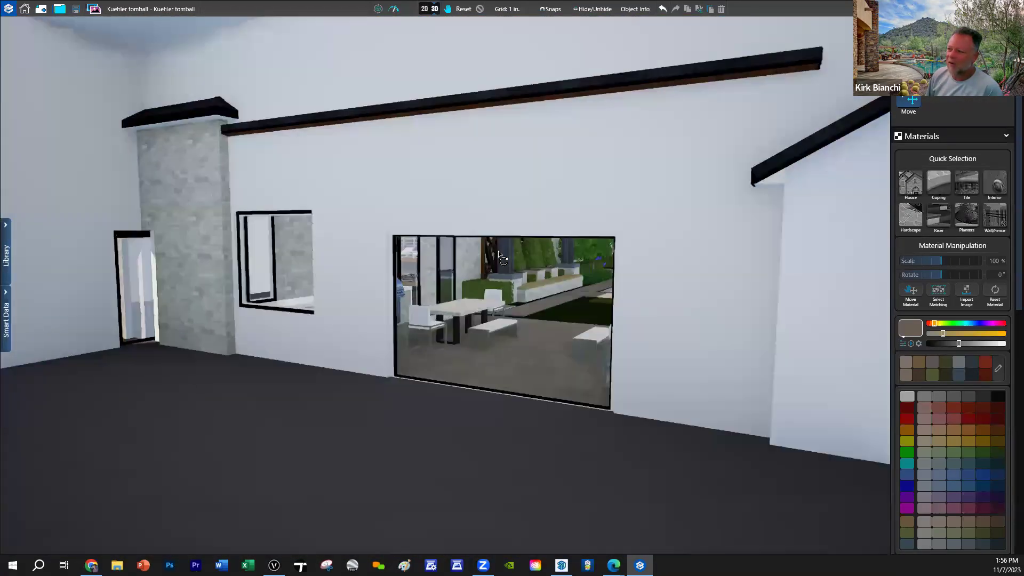
scroll(499, 251, "up", 3)
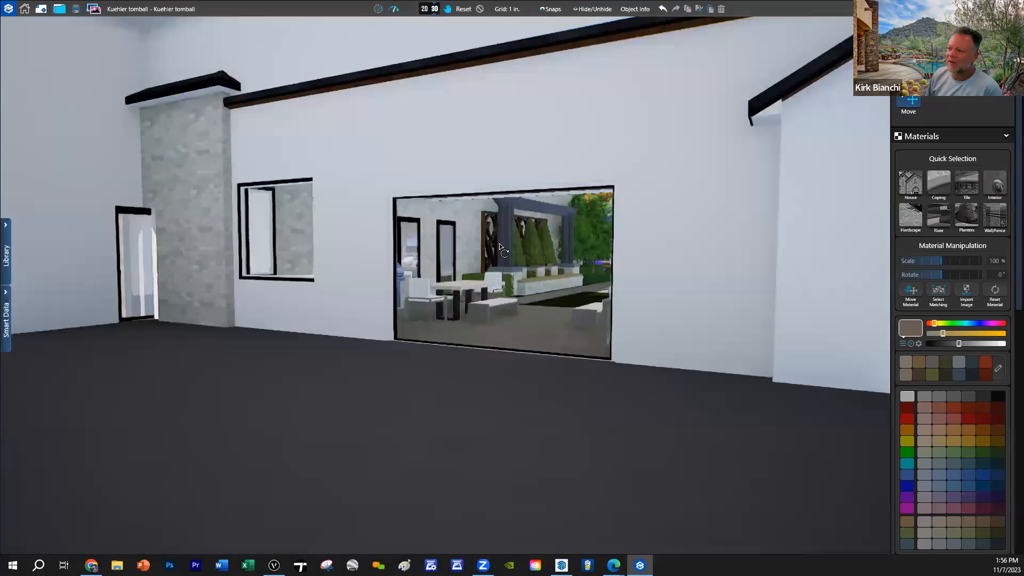
scroll(506, 244, "up", 3)
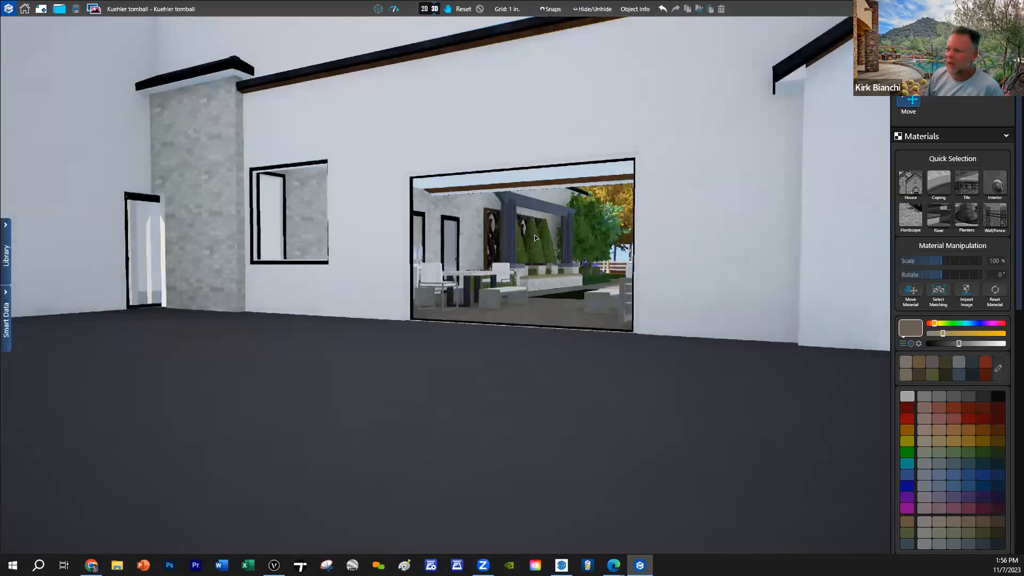
scroll(536, 234, "up", 5)
scroll(529, 273, "up", 3)
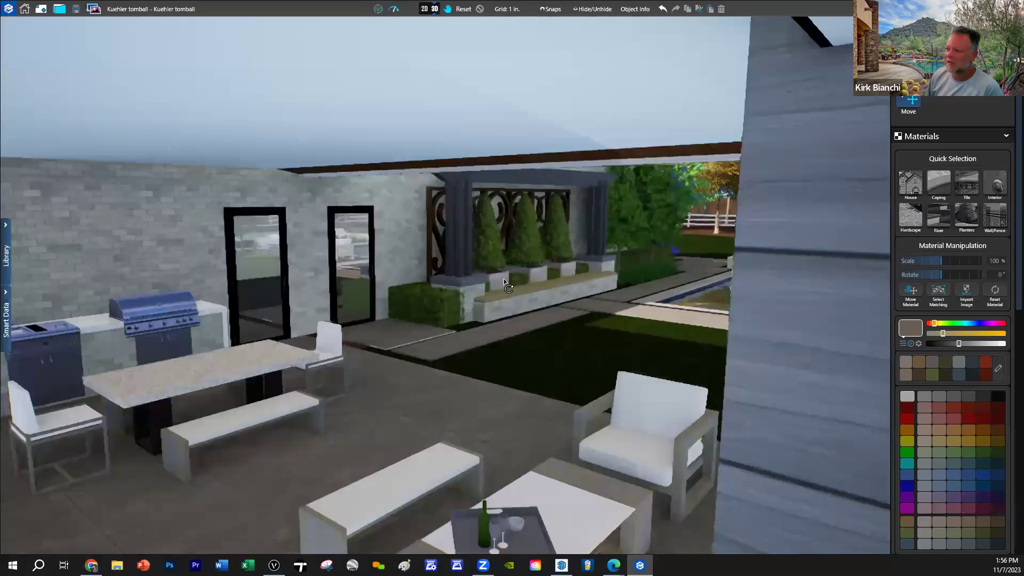
scroll(505, 279, "down", 3)
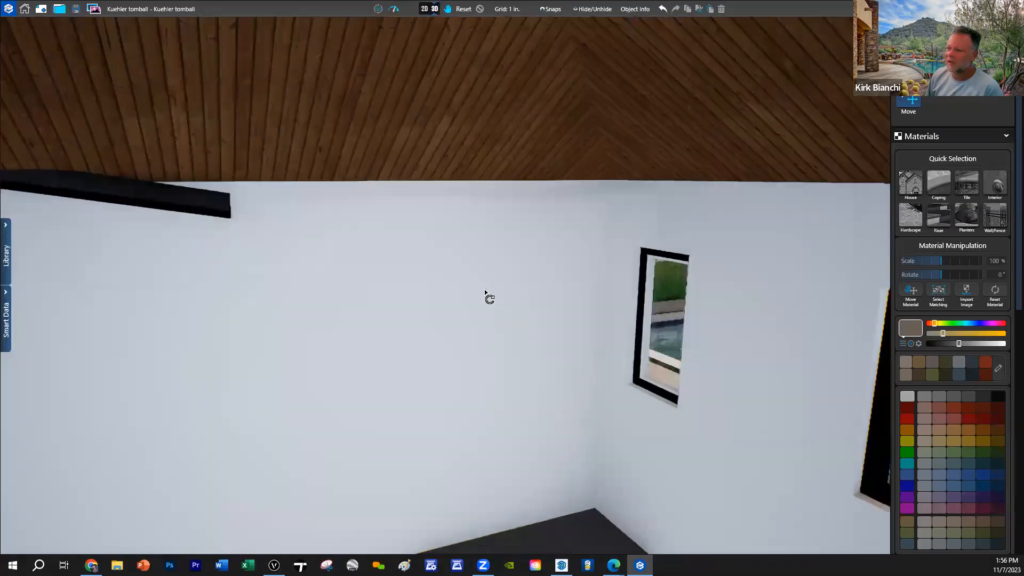
scroll(485, 289, "down", 3)
scroll(468, 309, "down", 3)
scroll(387, 331, "down", 2)
scroll(413, 320, "up", 3)
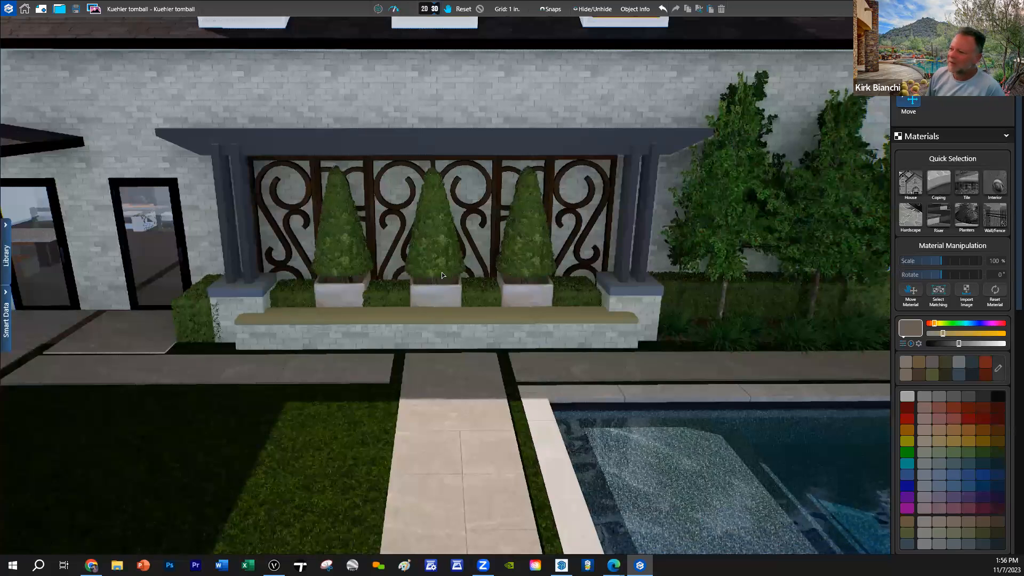
scroll(441, 273, "down", 3)
scroll(410, 310, "up", 2)
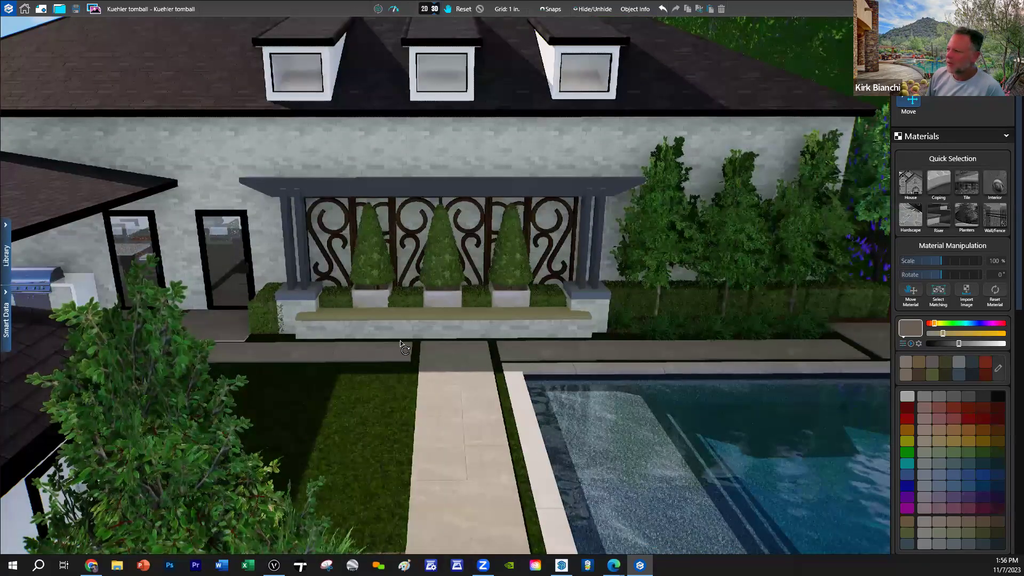
scroll(400, 340, "down", 2)
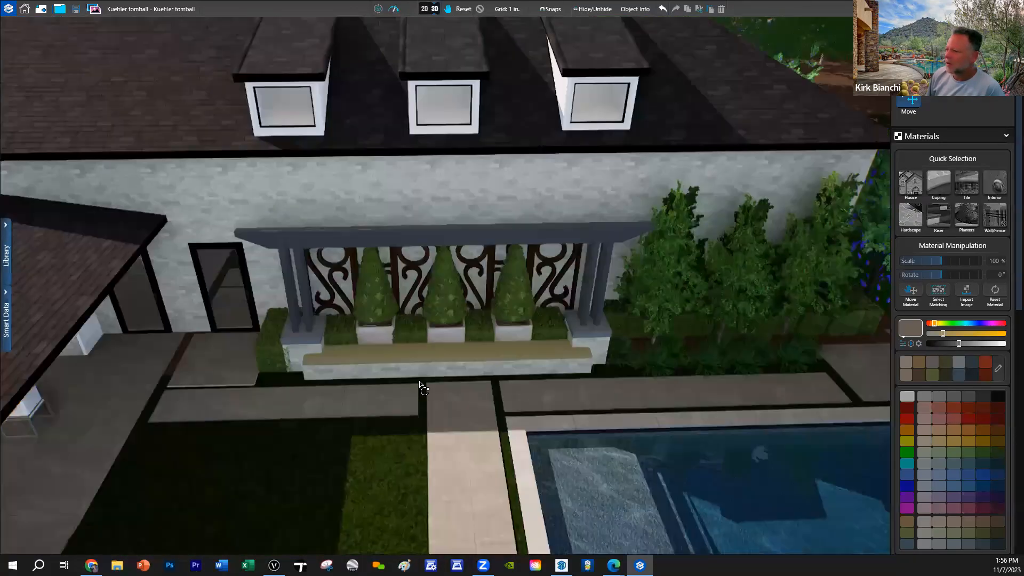
scroll(419, 381, "down", 2)
scroll(318, 304, "down", 4)
scroll(467, 369, "down", 2)
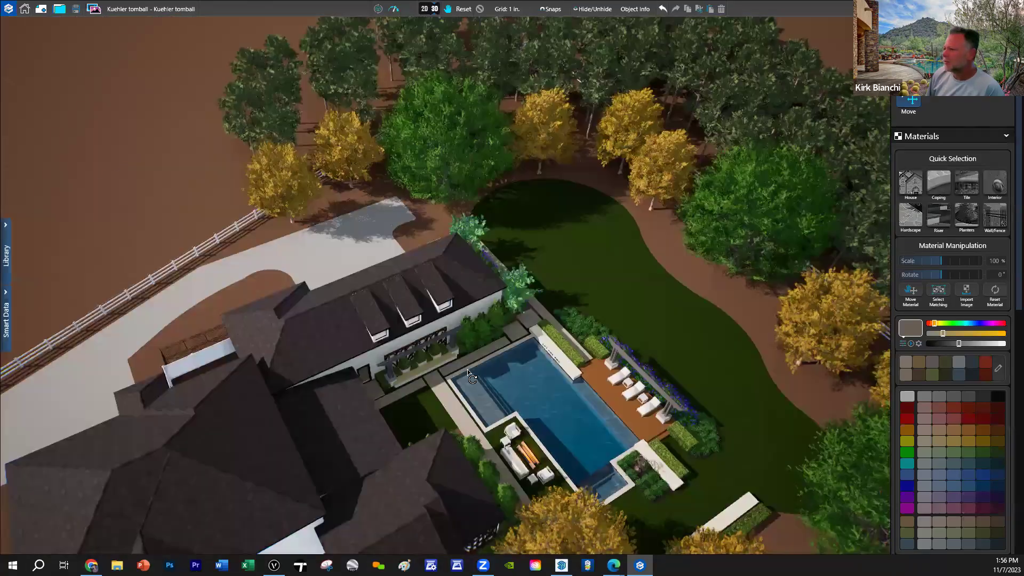
scroll(519, 384, "down", 2)
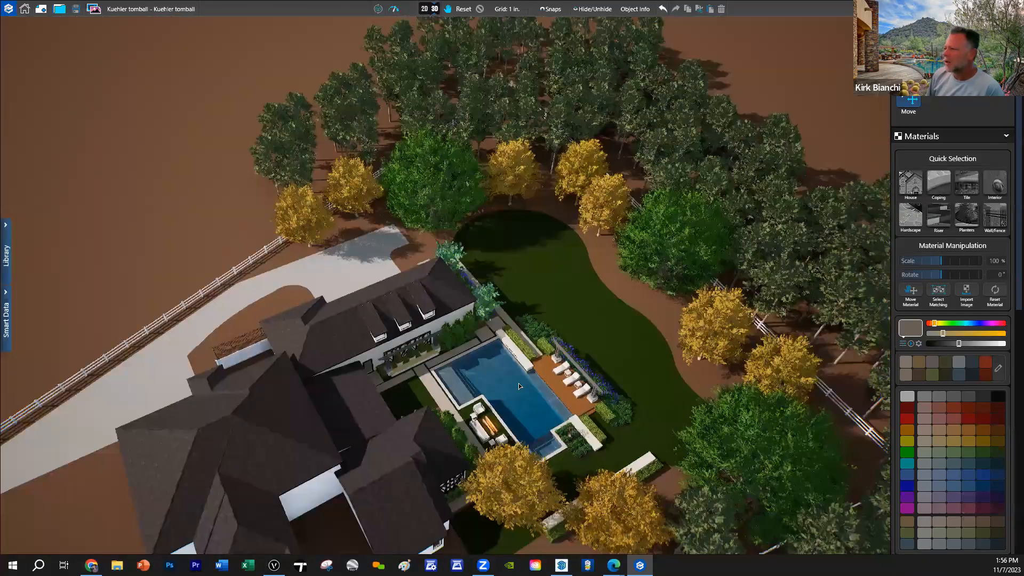
left_click_drag(543, 288, 503, 320)
scroll(561, 322, "up", 1)
scroll(513, 332, "up", 1)
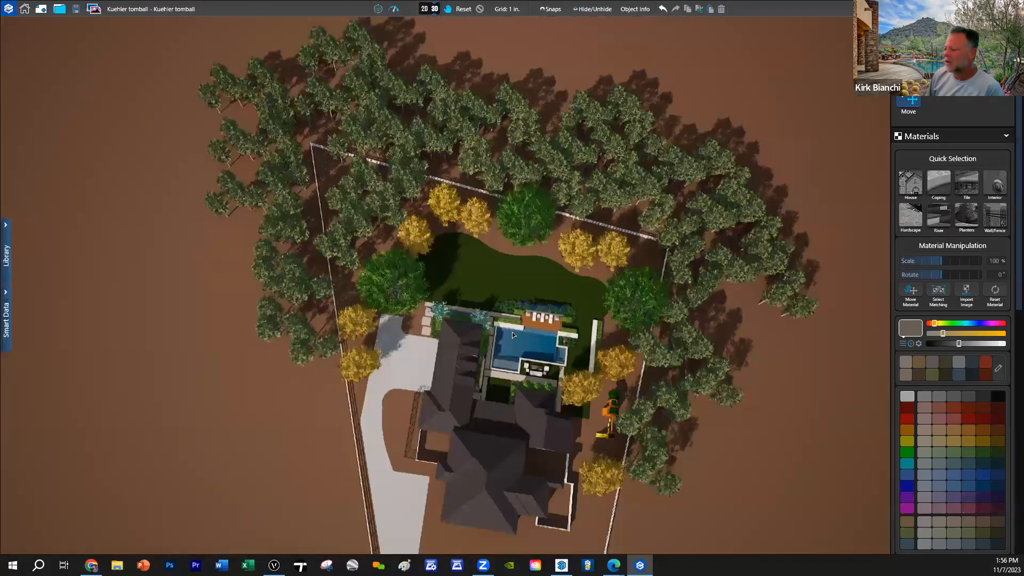
scroll(522, 355, "up", 3)
mouse_move(522, 355)
left_mouse_down()
mouse_move(382, 312)
mouse_move(425, 144)
left_mouse_up()
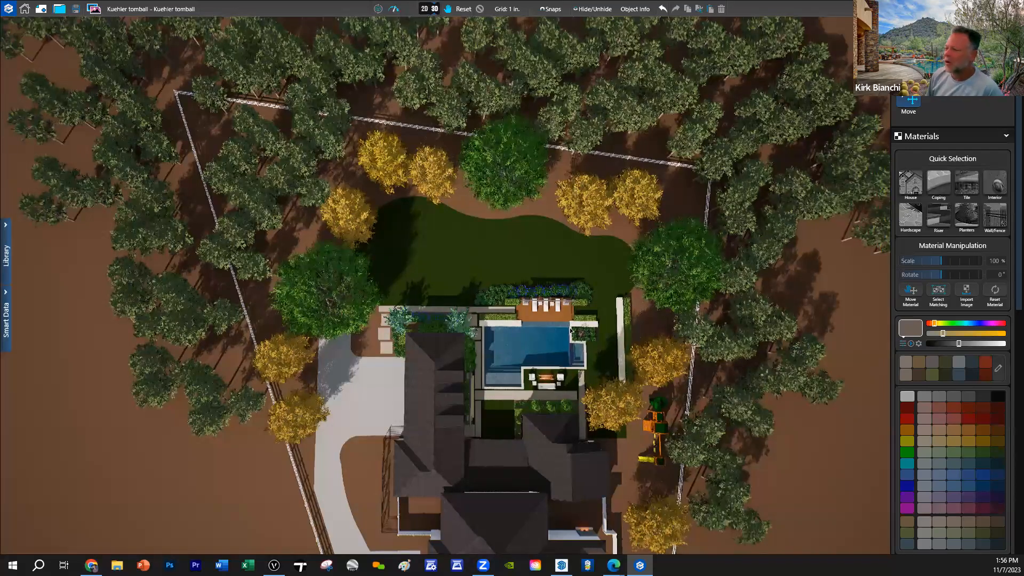
scroll(708, 238, "up", 2)
scroll(519, 404, "up", 3)
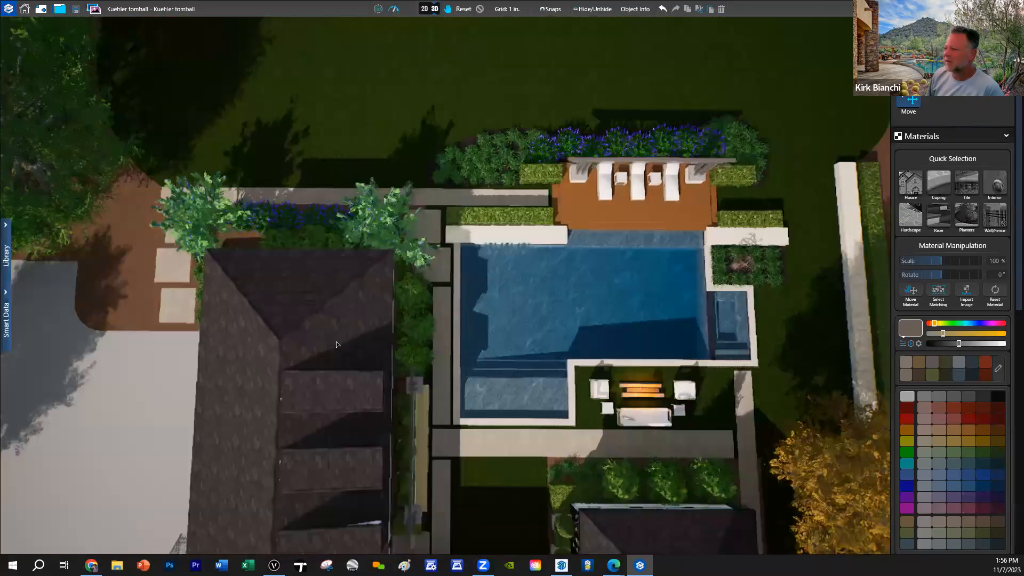
scroll(521, 375, "up", 1)
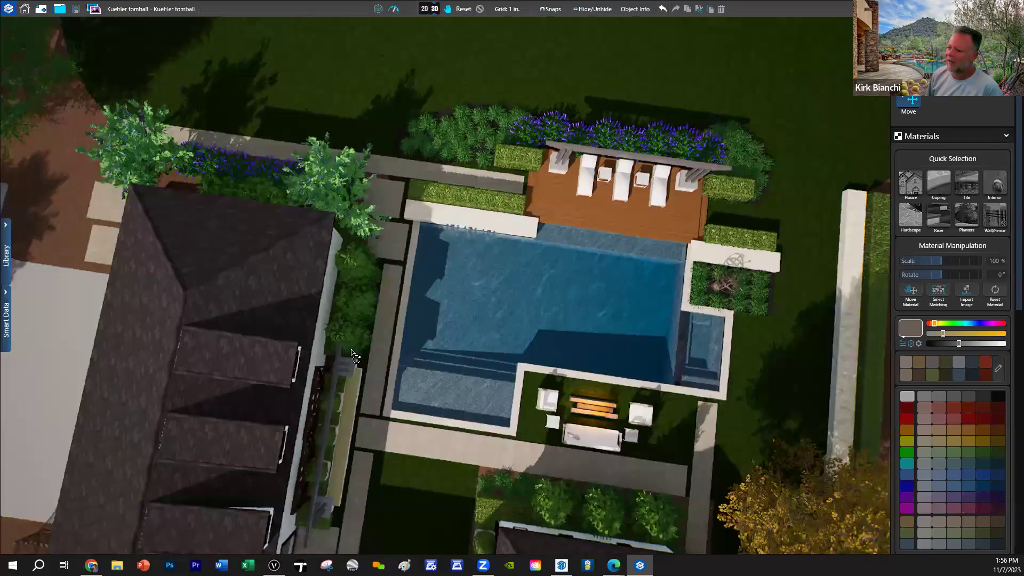
Step: Alternate between high aerial overviews and eye-level views across the pool deck and pergola
mouse_move(351, 349)
left_mouse_down()
mouse_move(233, 290)
mouse_move(212, 294)
left_mouse_up()
scroll(358, 368, "up", 3)
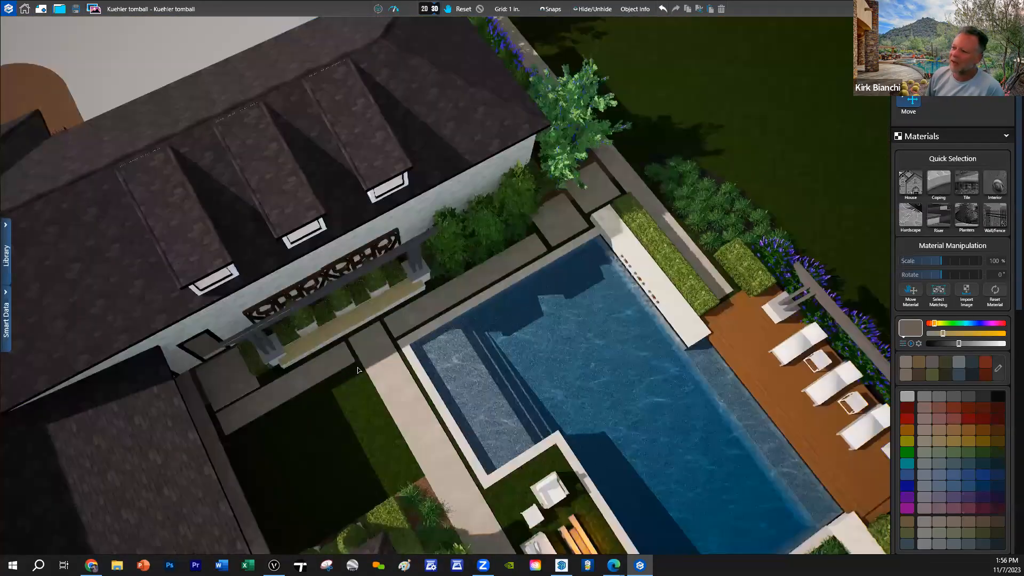
mouse_move(358, 368)
left_mouse_down()
mouse_move(333, 275)
mouse_move(358, 206)
left_mouse_up()
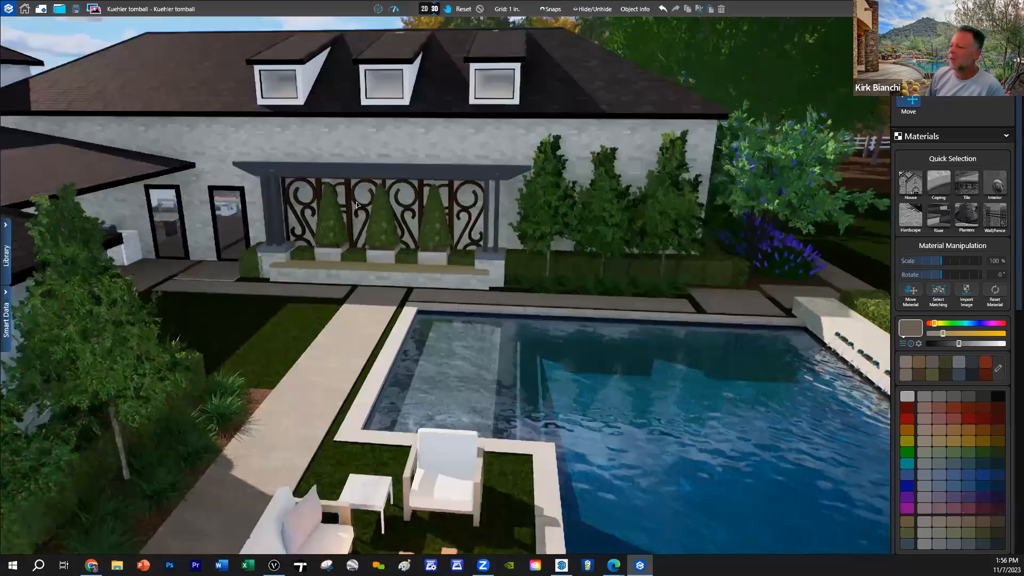
scroll(362, 224, "up", 2)
scroll(372, 311, "up", 2)
scroll(412, 328, "up", 2)
scroll(427, 337, "up", 2)
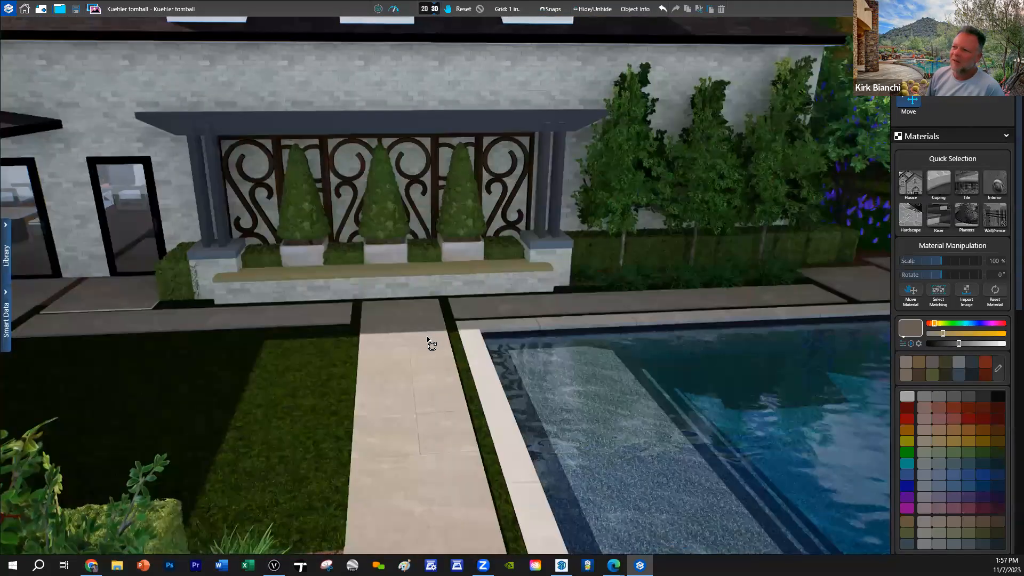
scroll(426, 336, "down", 2)
mouse_move(442, 346)
left_mouse_down()
mouse_move(476, 369)
mouse_move(349, 318)
left_mouse_up()
scroll(744, 193, "down", 5)
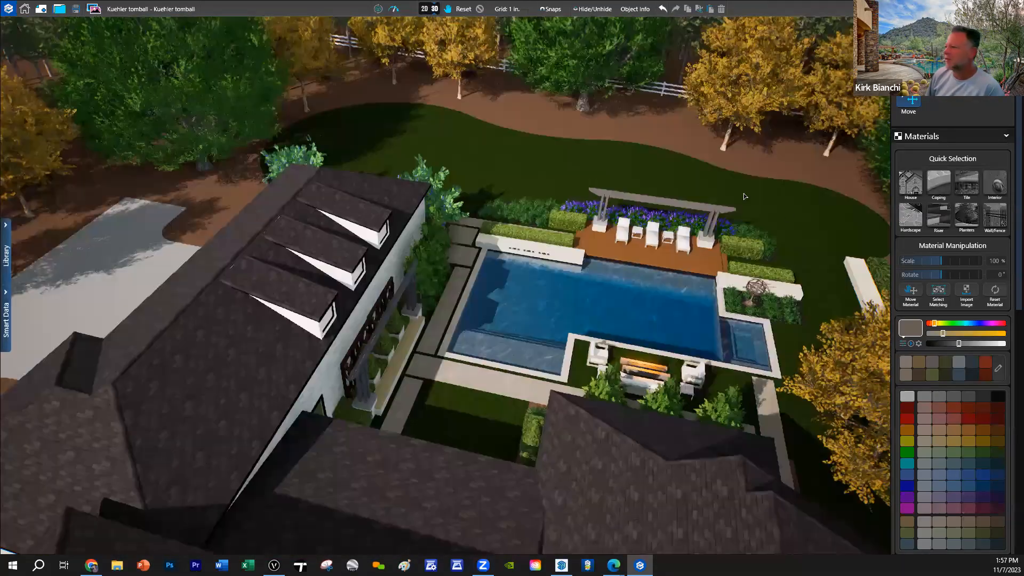
scroll(534, 387, "up", 3)
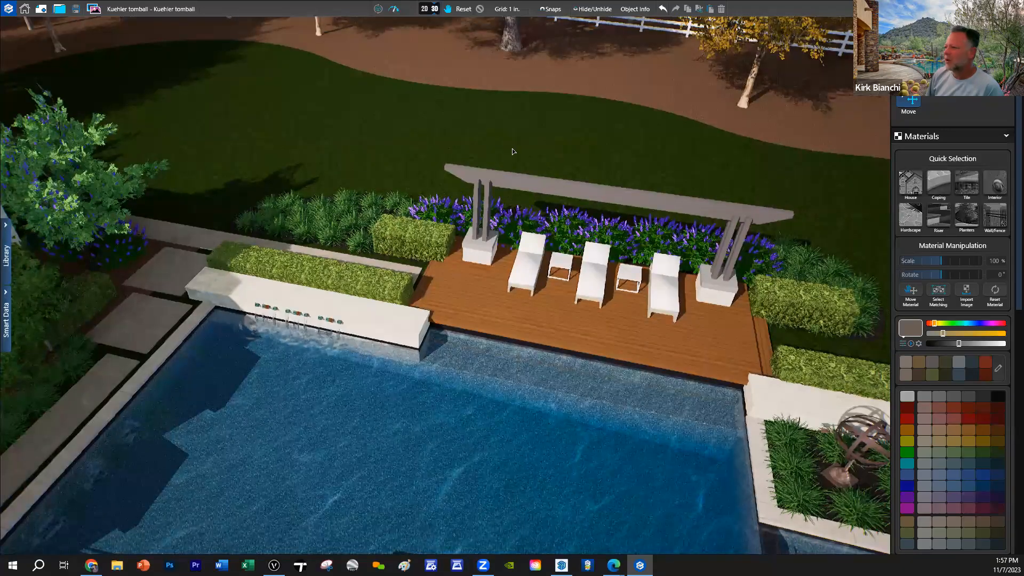
scroll(465, 334, "down", 2)
mouse_move(547, 389)
left_mouse_down()
mouse_move(675, 352)
mouse_move(580, 474)
mouse_move(358, 200)
left_mouse_up()
scroll(358, 200, "down", 2)
scroll(423, 232, "down", 1)
scroll(422, 233, "up", 3)
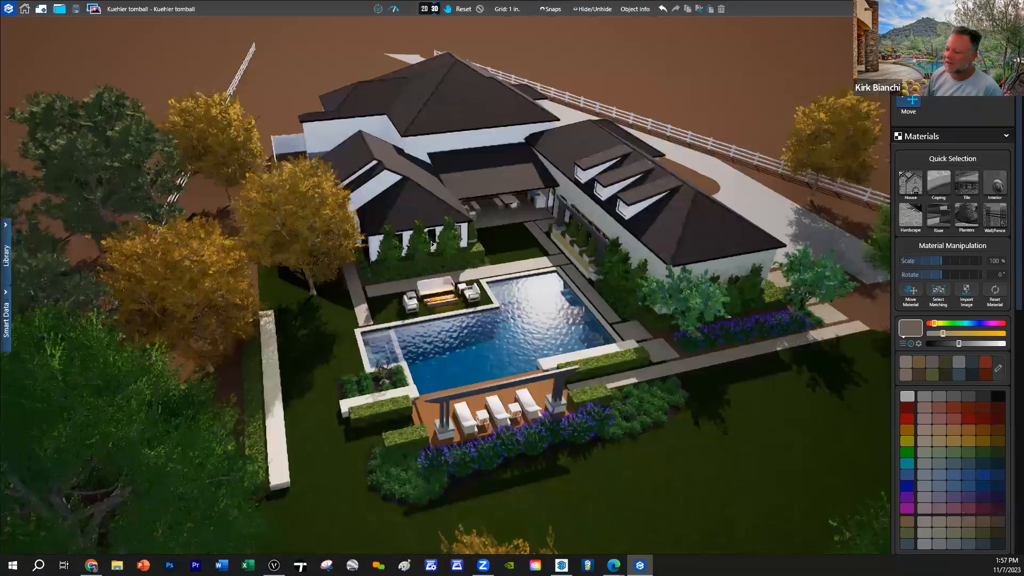
left_click_drag(424, 315, 420, 257)
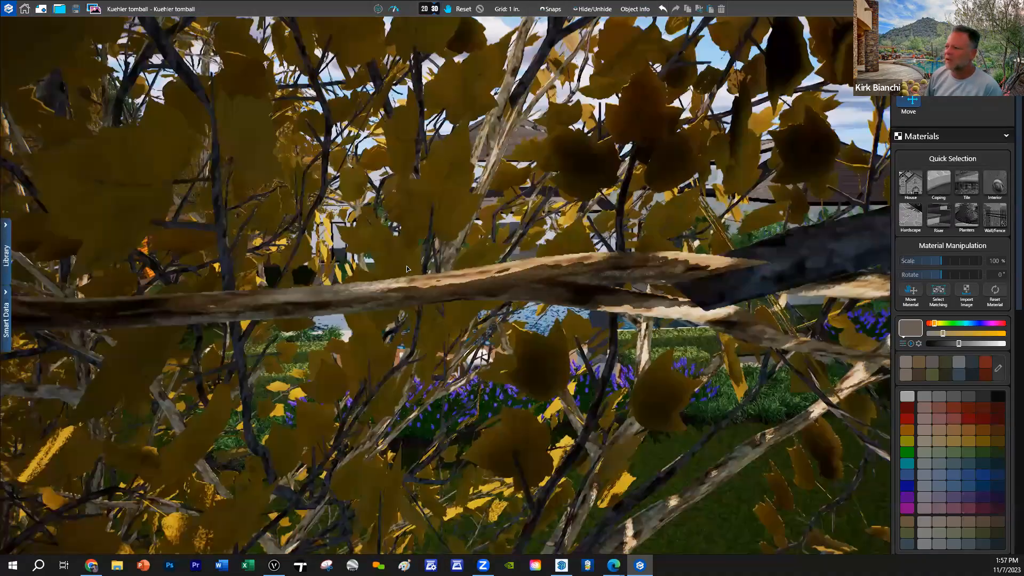
scroll(421, 257, "up", 2)
scroll(401, 269, "up", 2)
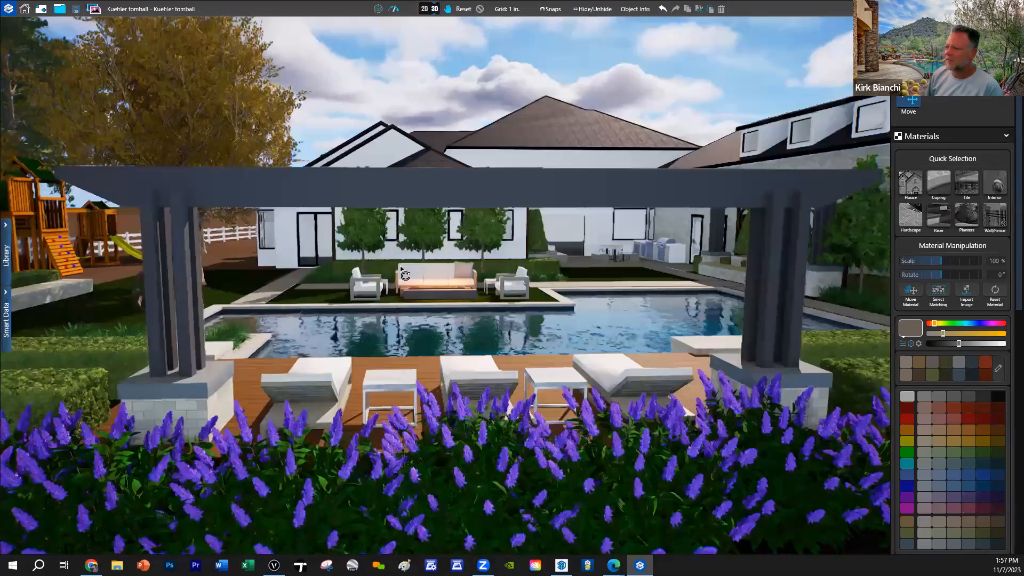
scroll(402, 268, "up", 1)
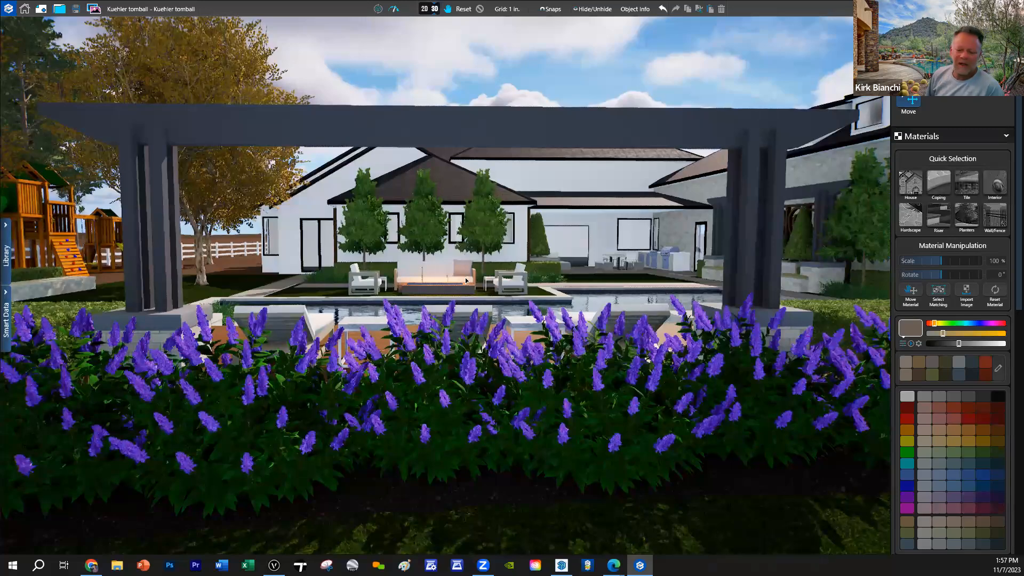
mouse_move(486, 317)
left_mouse_down()
mouse_move(380, 390)
mouse_move(330, 391)
mouse_move(465, 281)
mouse_move(356, 221)
mouse_move(295, 231)
left_mouse_up()
scroll(295, 231, "up", 2)
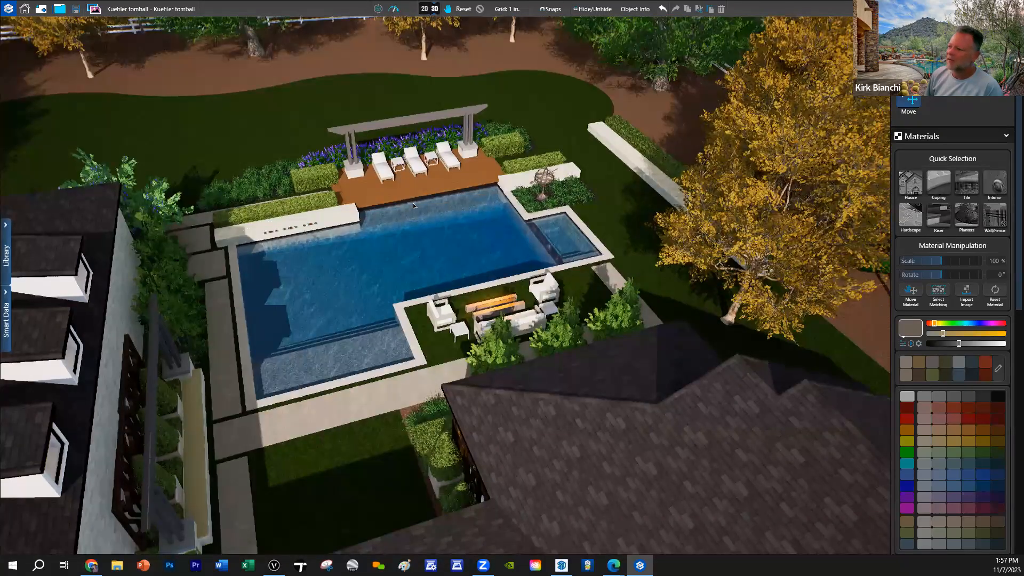
mouse_move(492, 291)
left_mouse_down()
mouse_move(426, 240)
mouse_move(401, 156)
mouse_move(365, 290)
left_mouse_up()
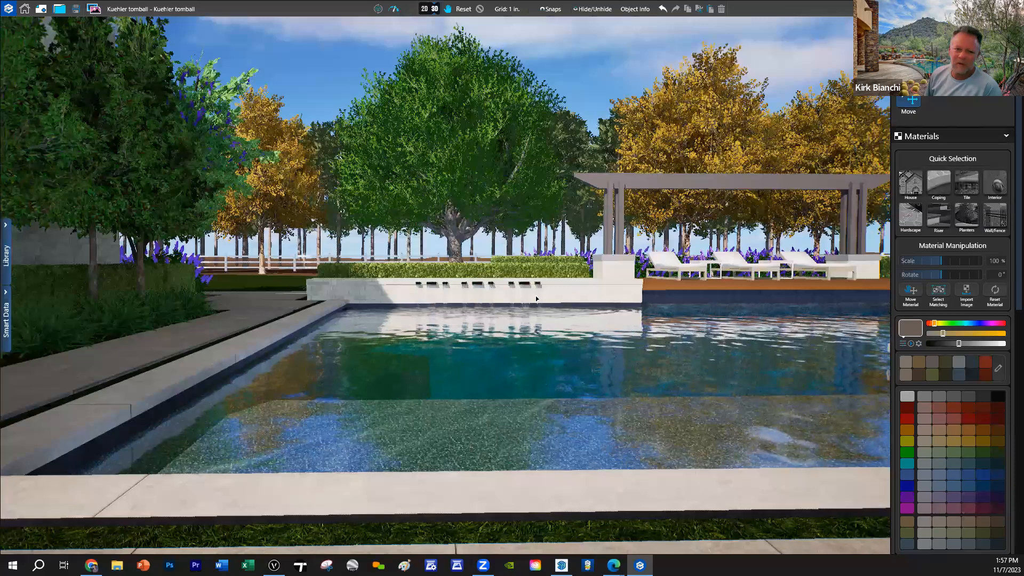
scroll(380, 325, "up", 2)
scroll(530, 271, "down", 5)
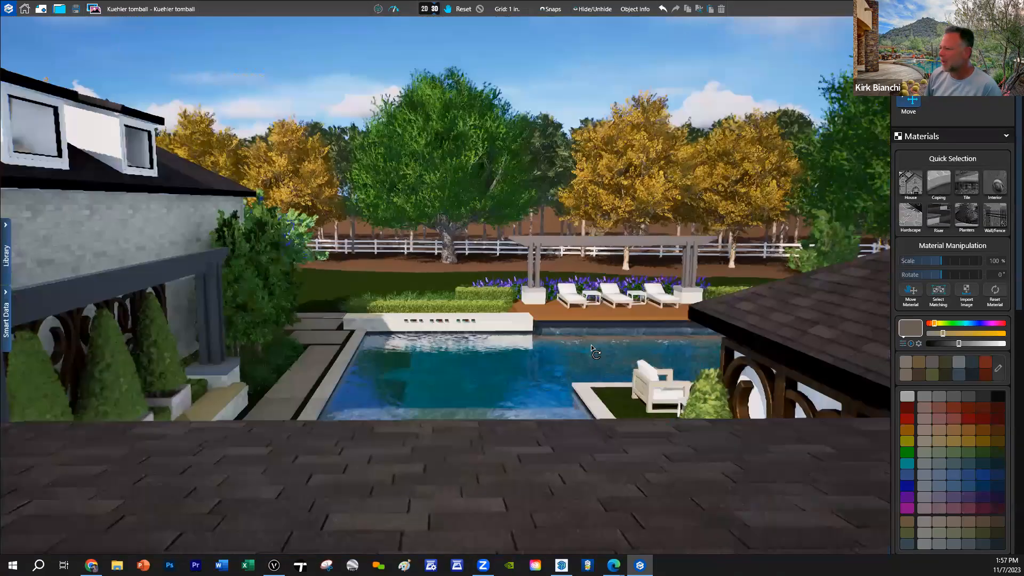
scroll(535, 386, "up", 2)
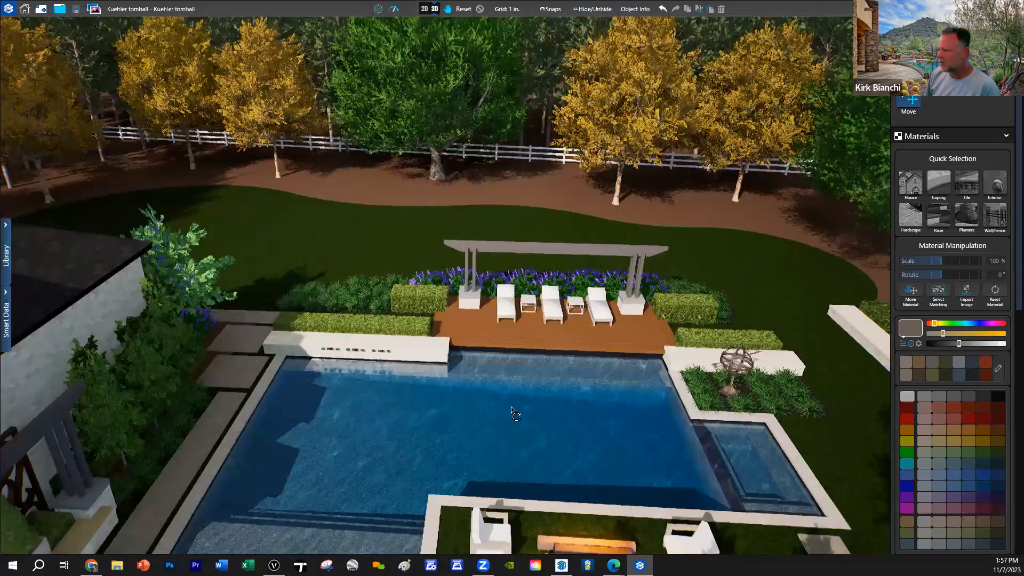
scroll(511, 407, "up", 2)
scroll(480, 401, "up", 2)
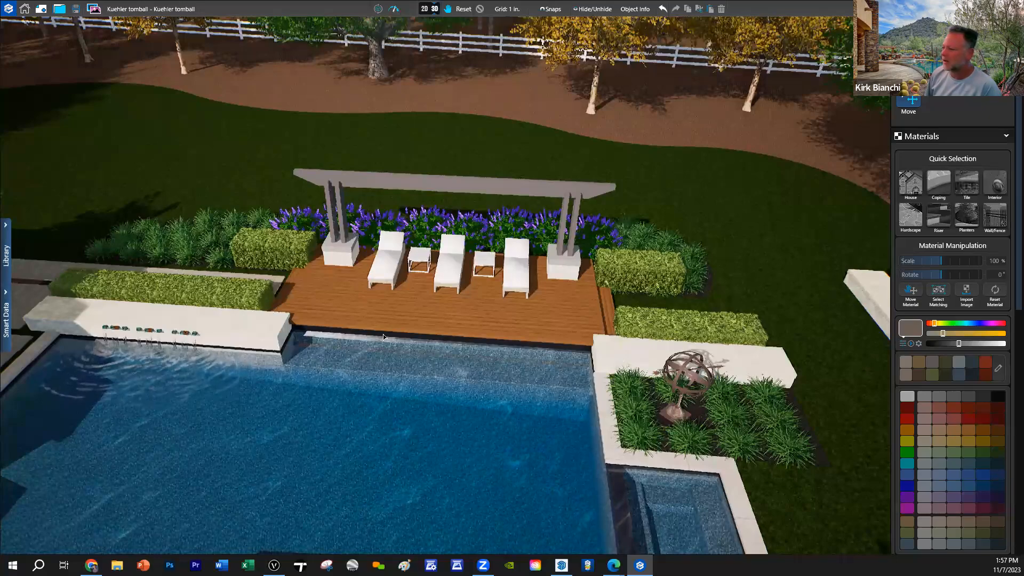
scroll(628, 406, "down", 2)
scroll(603, 390, "up", 2)
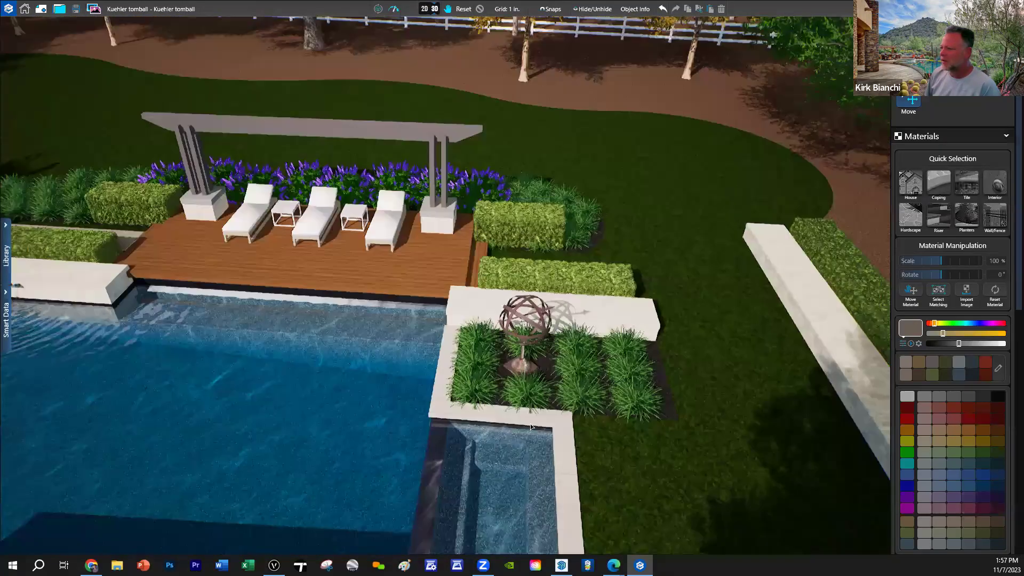
scroll(531, 424, "down", 1)
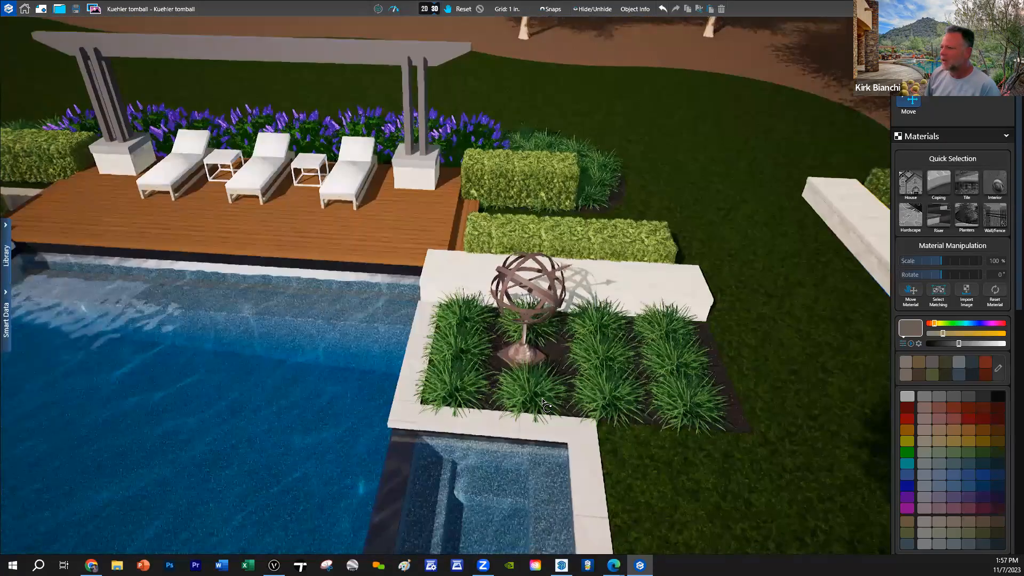
Step: Orbit around the planter to view the fence, trees, pool and bench
left_click_drag(542, 398, 263, 349)
scroll(483, 323, "down", 2)
scroll(449, 359, "up", 2)
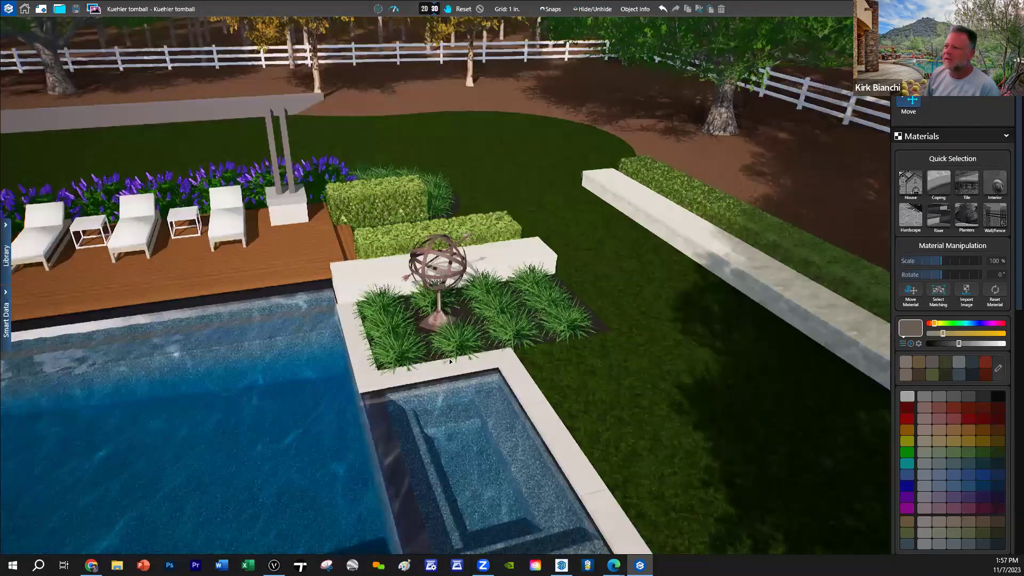
left_click_drag(448, 359, 476, 330)
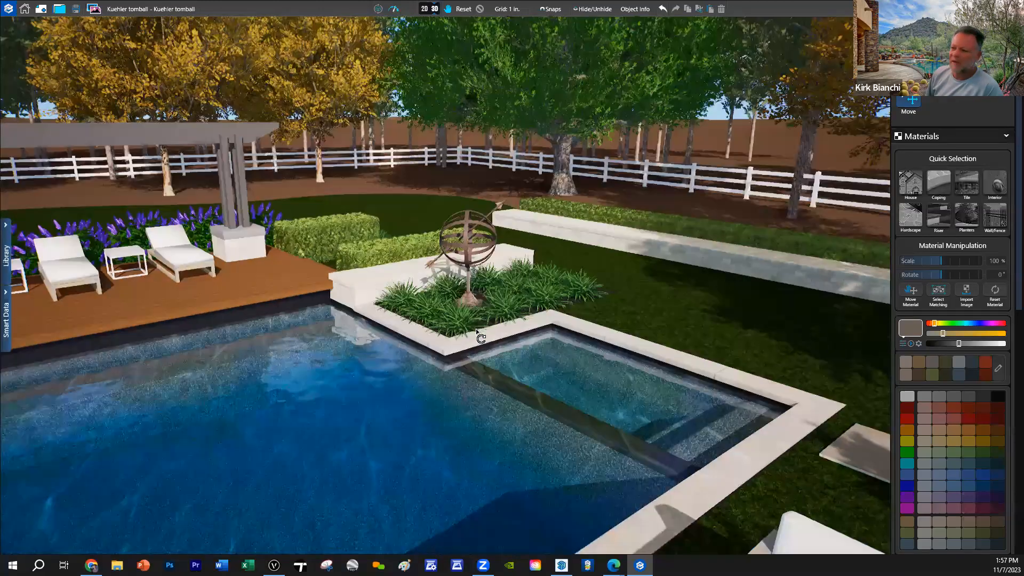
mouse_move(476, 336)
left_mouse_down()
mouse_move(387, 292)
mouse_move(450, 428)
mouse_move(588, 318)
left_mouse_up()
scroll(403, 318, "up", 2)
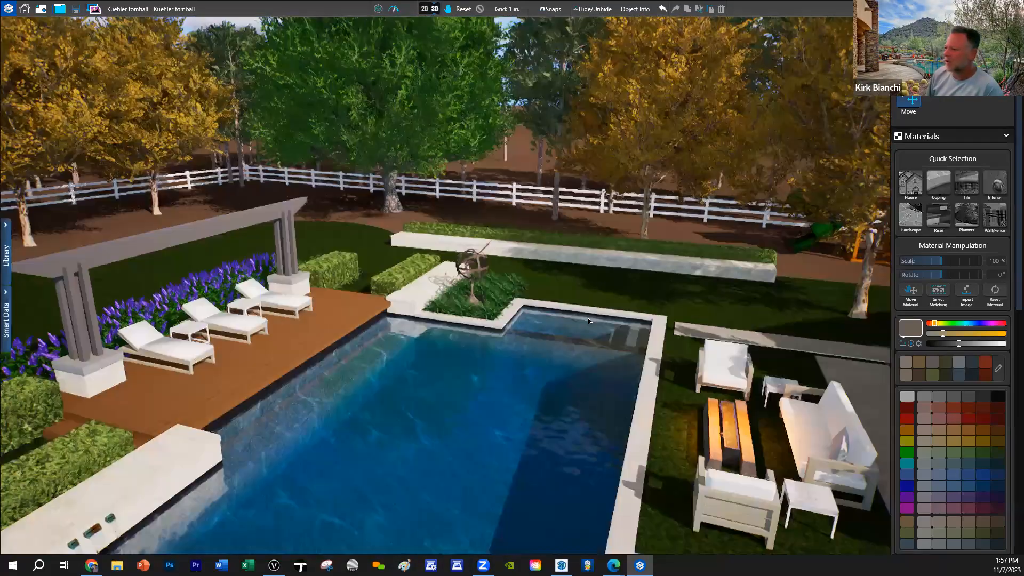
scroll(588, 317, "down", 3)
scroll(561, 322, "up", 3)
mouse_move(497, 328)
left_mouse_down()
mouse_move(516, 311)
mouse_move(436, 336)
left_mouse_up()
scroll(485, 325, "up", 2)
scroll(419, 333, "down", 3)
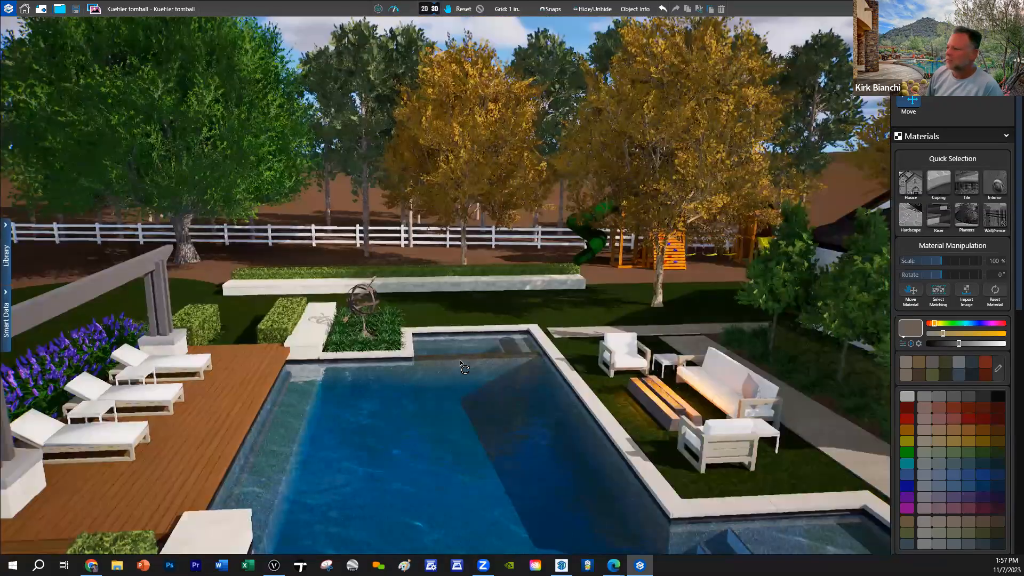
scroll(456, 355, "up", 3)
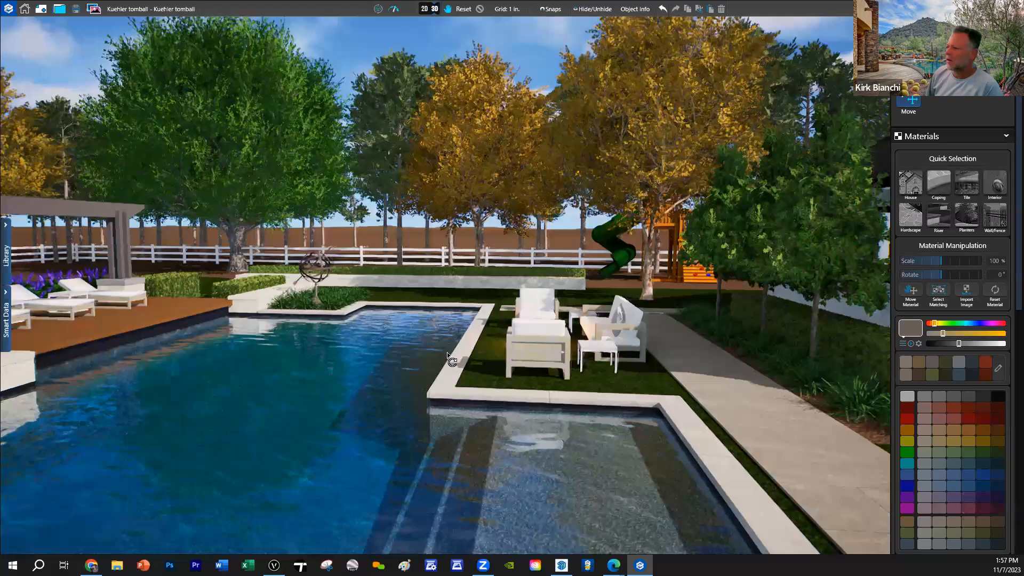
scroll(447, 352, "down", 2)
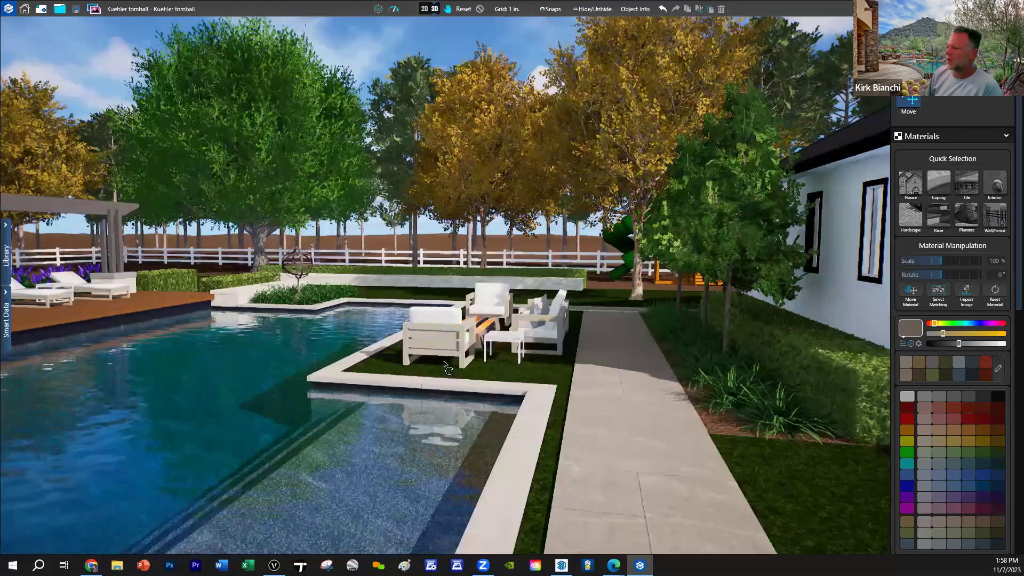
Step: Swing around to the house, pergola wall and fire-pit seating, then rise over the pool and walkway
mouse_move(445, 351)
left_mouse_down()
mouse_move(488, 367)
mouse_move(620, 250)
left_mouse_up()
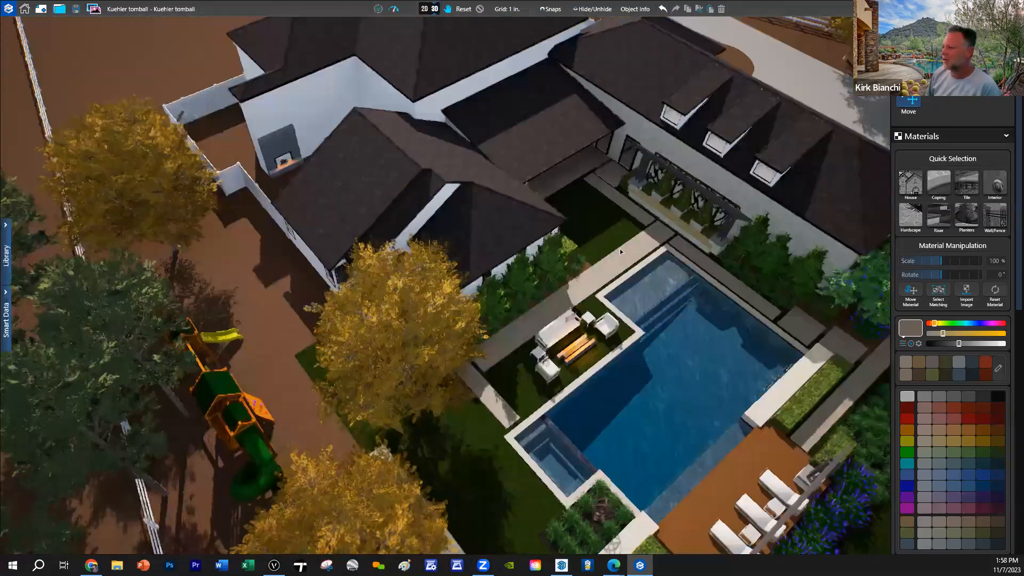
scroll(732, 371, "up", 5)
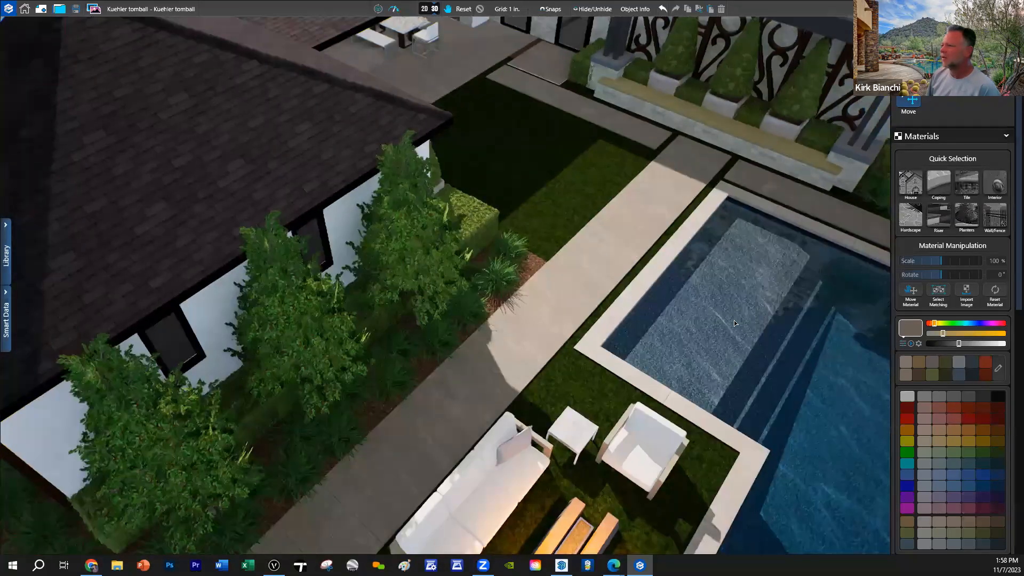
mouse_move(734, 320)
left_mouse_down()
mouse_move(561, 287)
mouse_move(656, 291)
mouse_move(663, 261)
mouse_move(598, 129)
mouse_move(515, 113)
left_mouse_up()
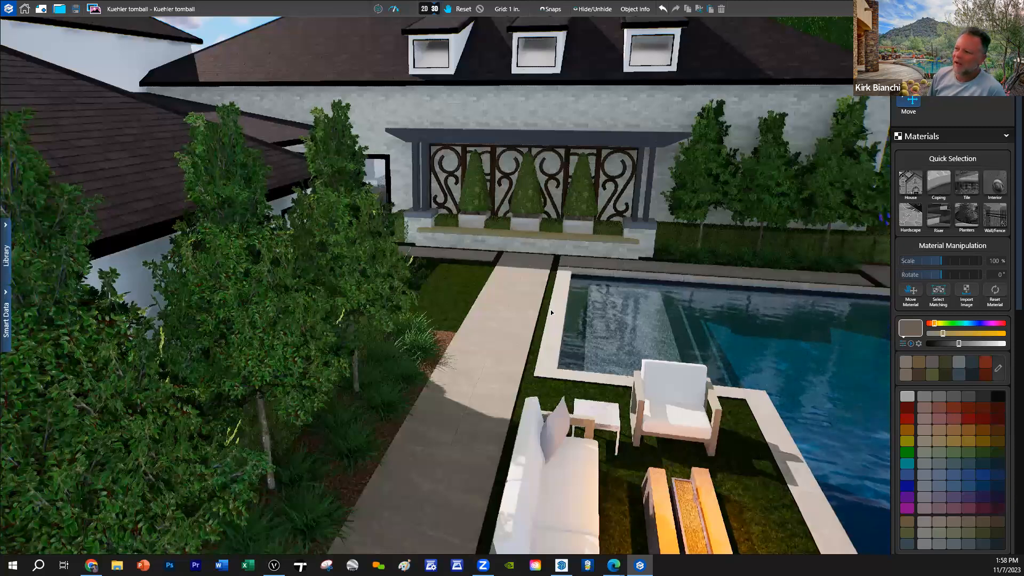
scroll(552, 286, "up", 3)
scroll(550, 285, "up", 3)
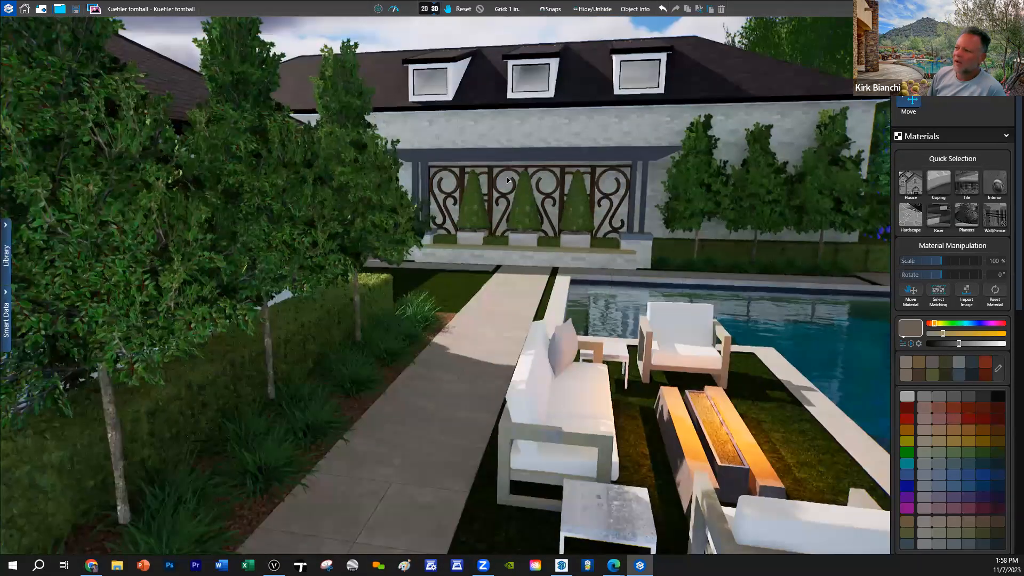
mouse_move(526, 211)
left_mouse_down()
mouse_move(521, 243)
mouse_move(449, 220)
mouse_move(512, 272)
left_mouse_up()
scroll(512, 272, "up", 2)
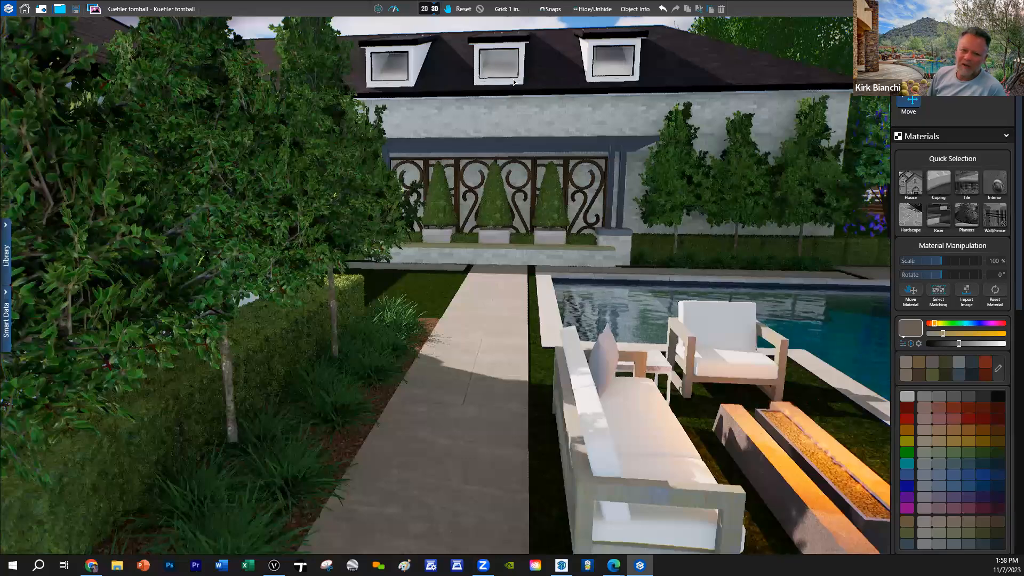
scroll(538, 243, "down", 2)
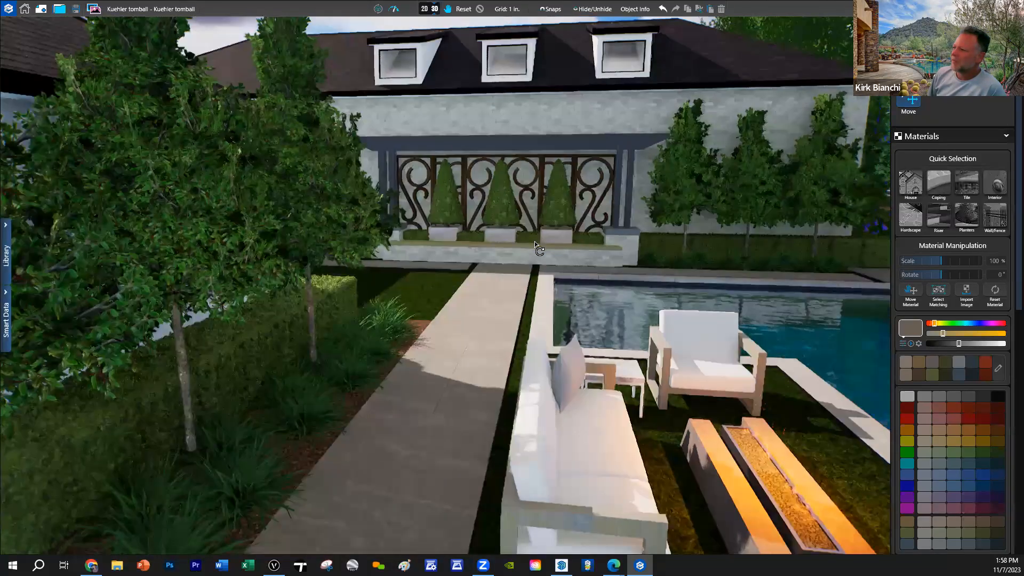
scroll(537, 244, "down", 2)
mouse_move(529, 244)
left_mouse_down()
mouse_move(484, 273)
mouse_move(269, 281)
mouse_move(133, 382)
left_mouse_up()
scroll(484, 274, "down", 2)
scroll(112, 341, "up", 2)
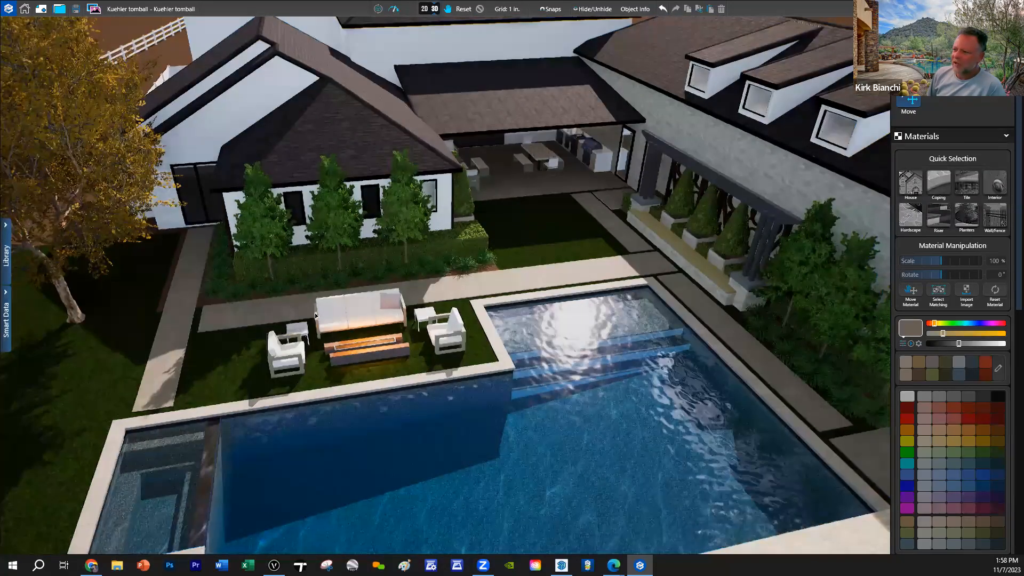
scroll(314, 312, "down", 3)
scroll(356, 237, "up", 3)
scroll(348, 258, "up", 3)
Step: Look along the side walkway toward the pool, then rise to an aerial view over pergola and lawn
left_click_drag(349, 258, 284, 133)
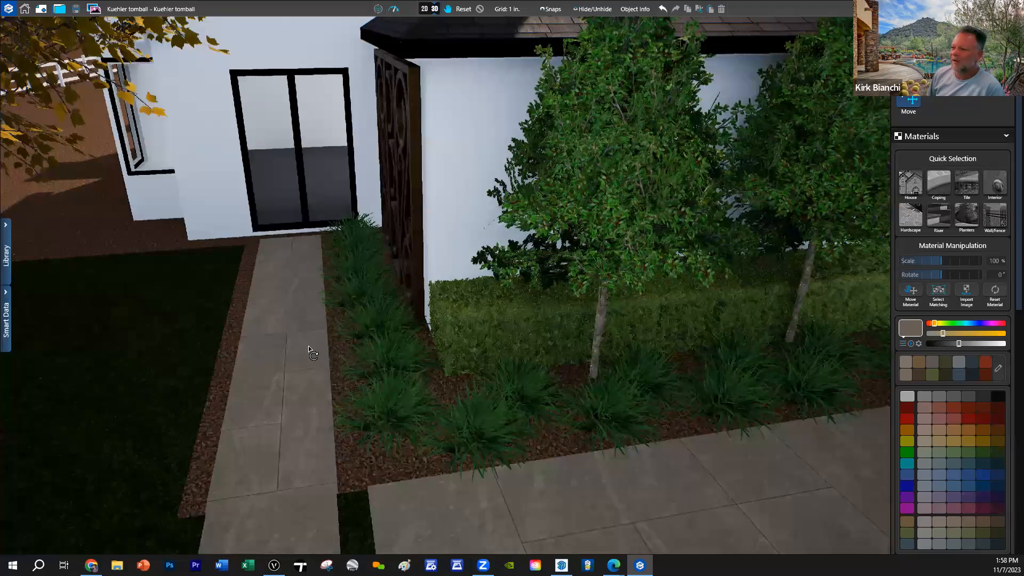
left_click_drag(308, 346, 480, 360)
scroll(590, 379, "down", 3)
scroll(541, 387, "up", 5)
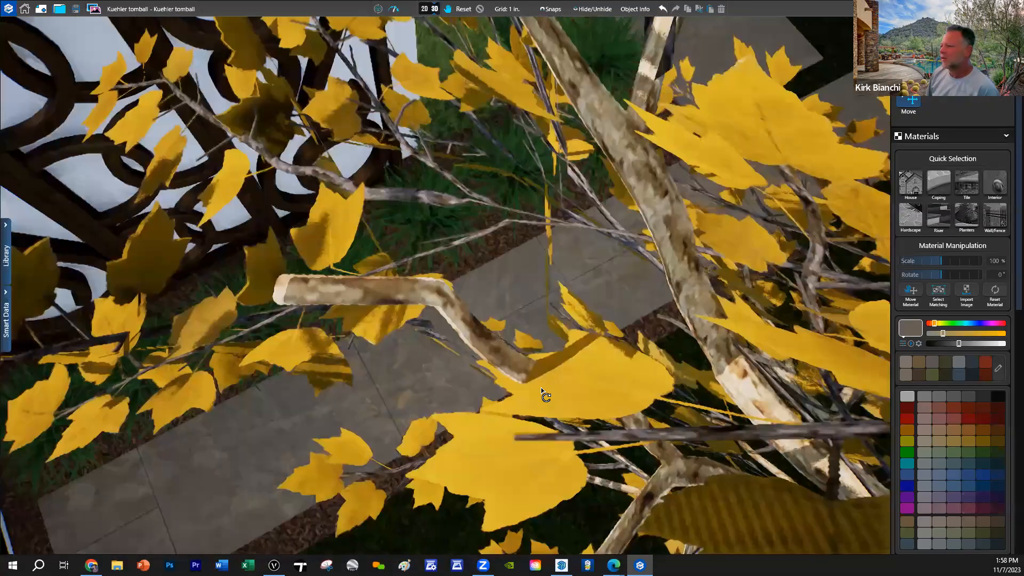
scroll(541, 387, "up", 3)
left_click_drag(541, 388, 579, 281)
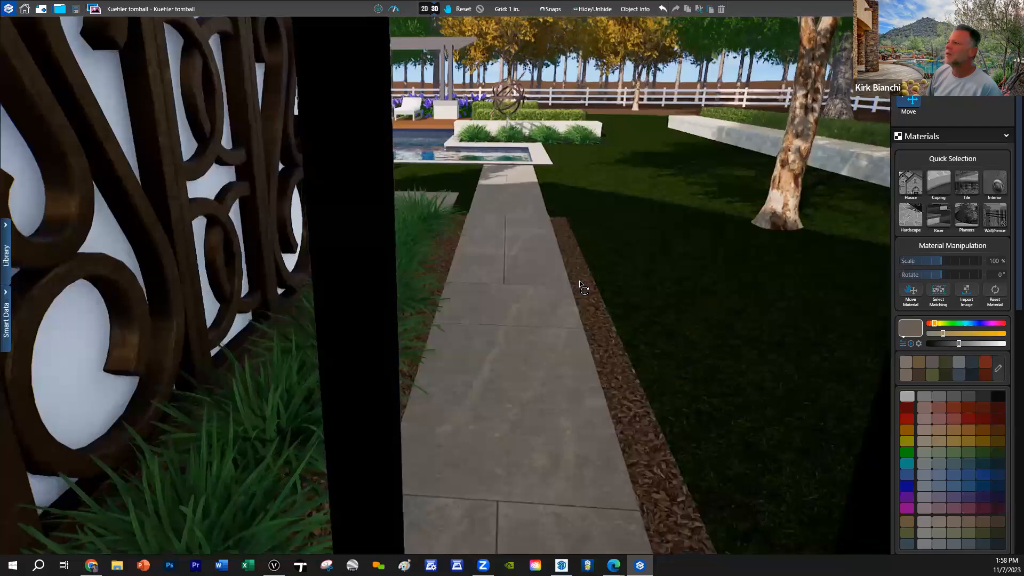
scroll(579, 277, "down", 2)
scroll(486, 308, "down", 3)
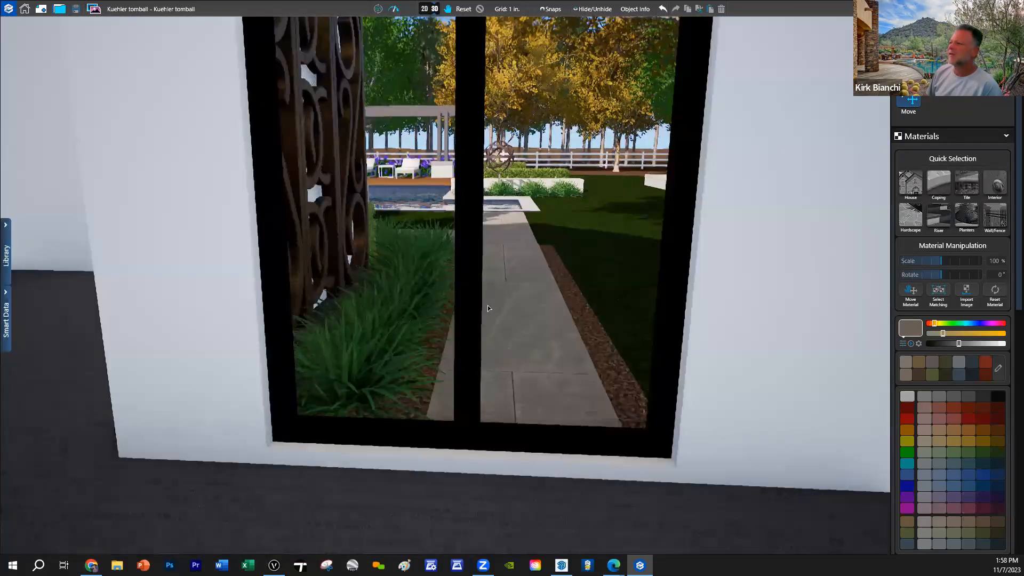
scroll(487, 307, "up", 5)
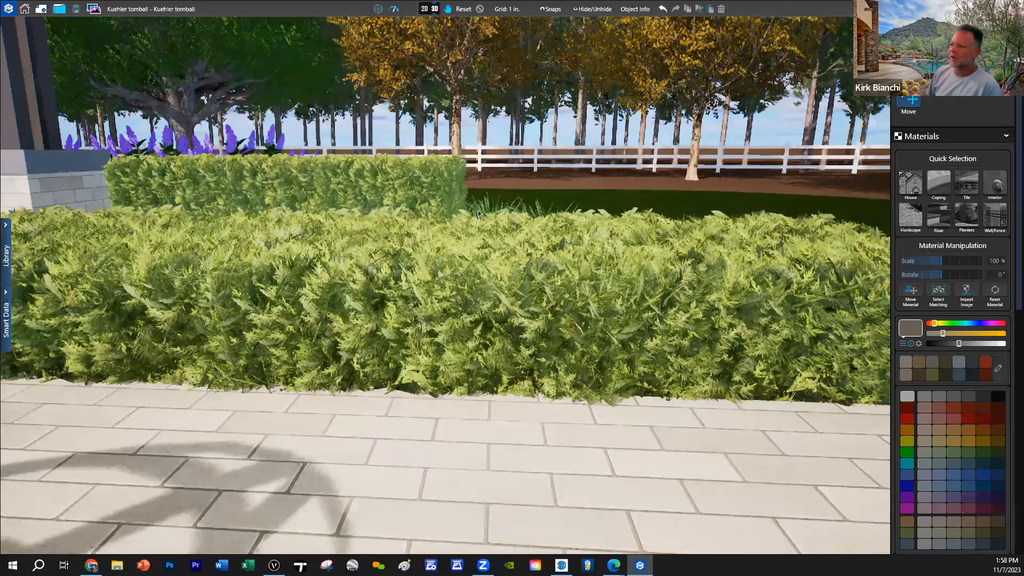
scroll(478, 210, "down", 3)
scroll(464, 269, "down", 2)
scroll(452, 272, "down", 2)
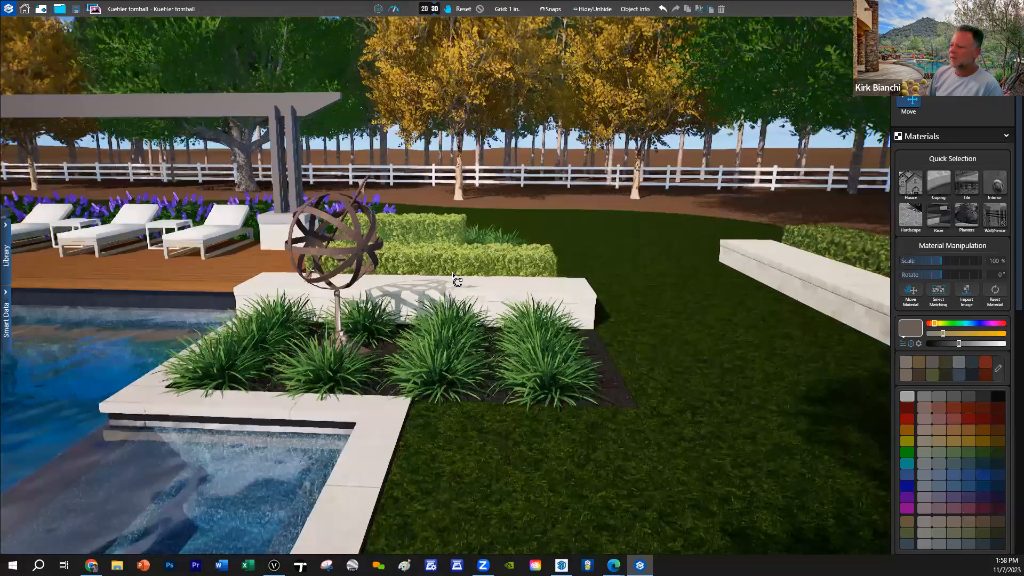
scroll(453, 276, "down", 2)
scroll(436, 272, "down", 2)
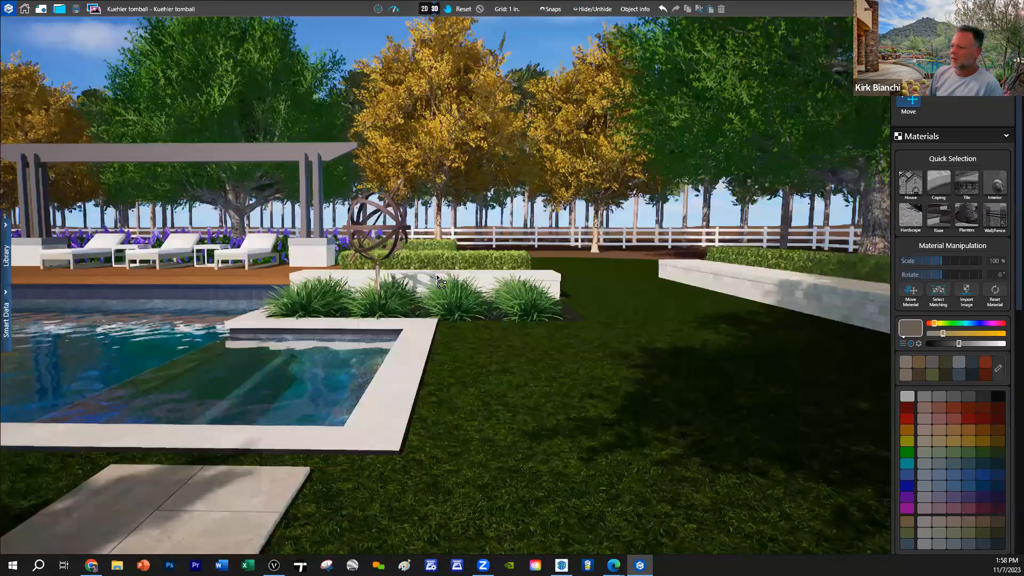
left_click_drag(437, 276, 401, 204)
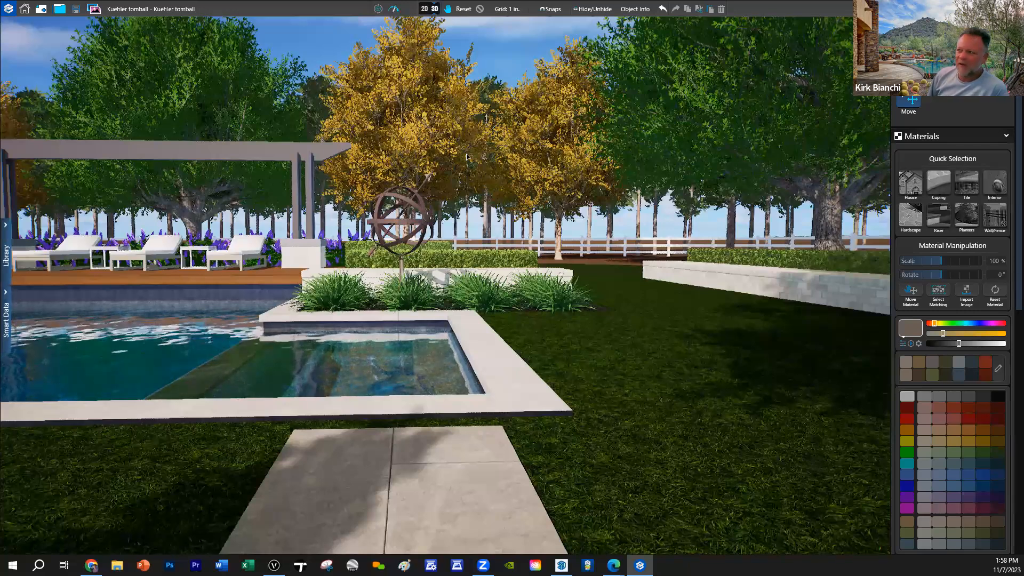
mouse_move(475, 390)
left_mouse_down()
mouse_move(313, 284)
mouse_move(160, 284)
mouse_move(336, 266)
left_mouse_up()
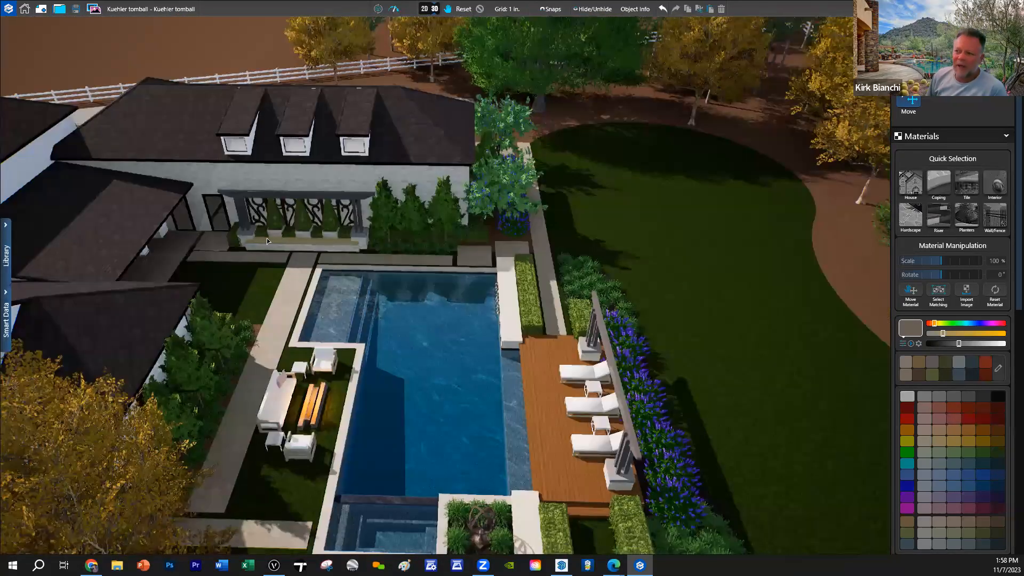
scroll(323, 287, "up", 2)
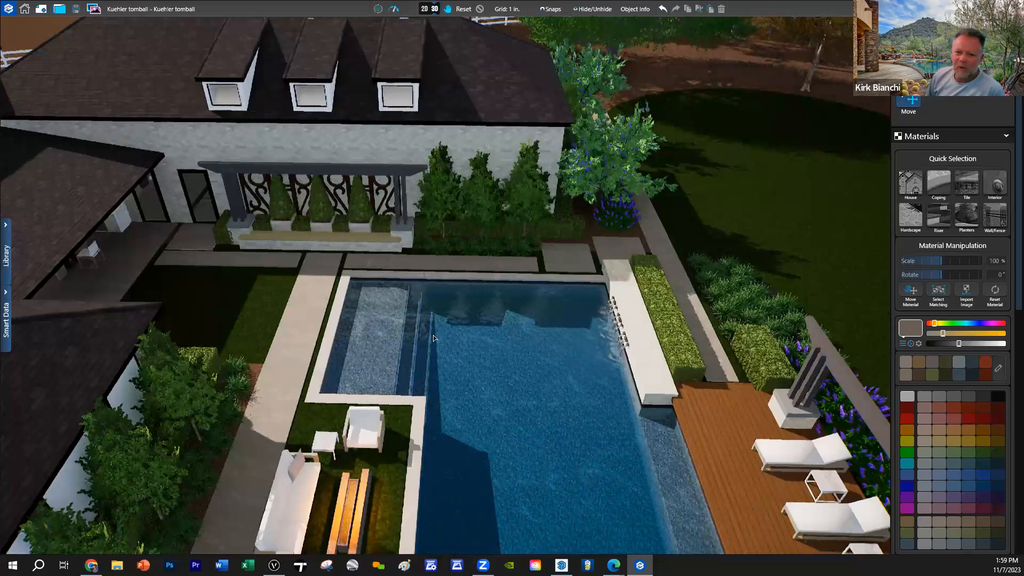
Step: Rotate the closer overhead view around the pool and house
left_click_drag(432, 337, 478, 378)
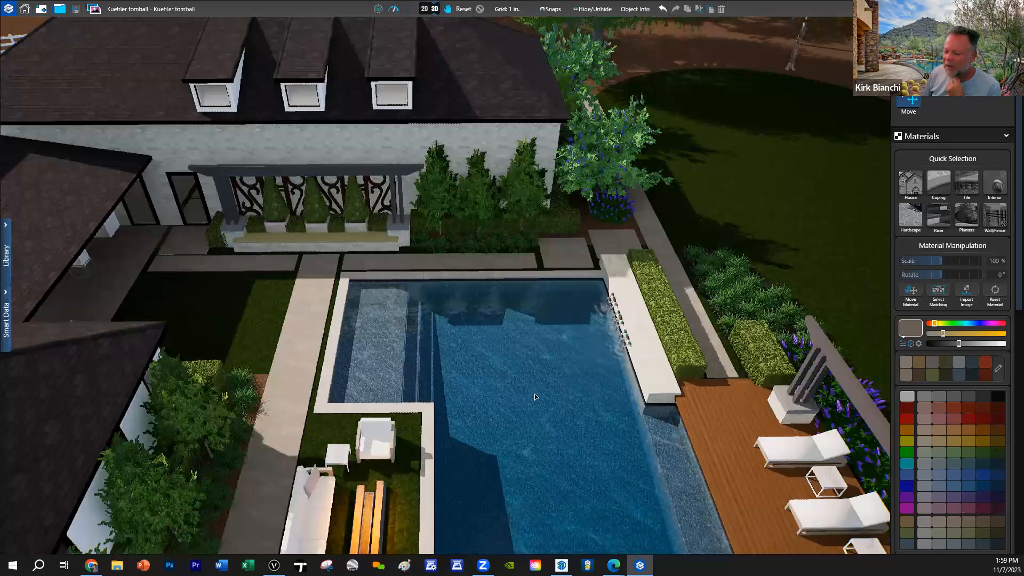
scroll(515, 400, "up", 3)
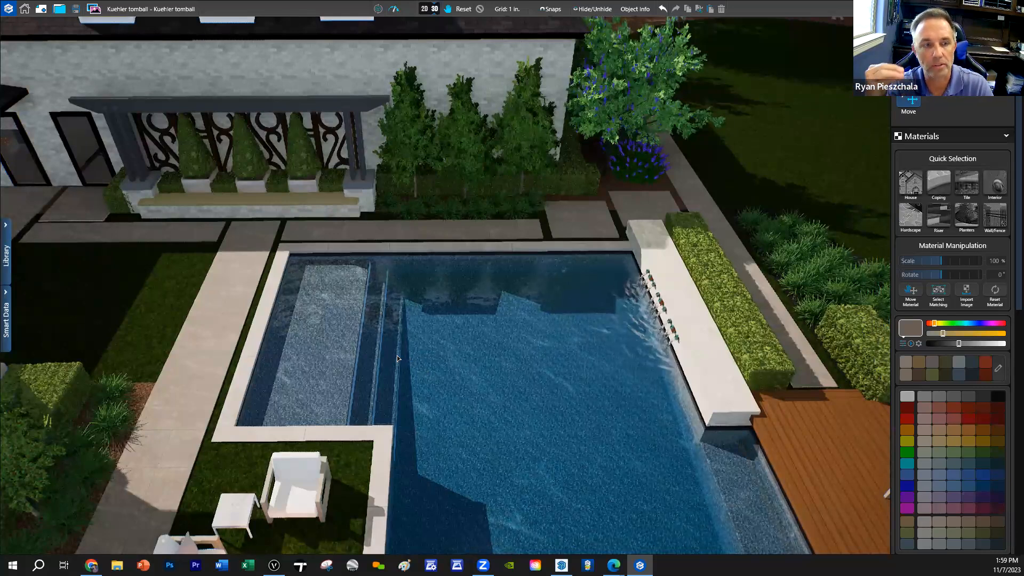
Step: Rotate the view slightly toward the house and trees before backing into the covered patio
mouse_move(399, 356)
left_mouse_down()
mouse_move(469, 327)
mouse_move(491, 282)
left_mouse_up()
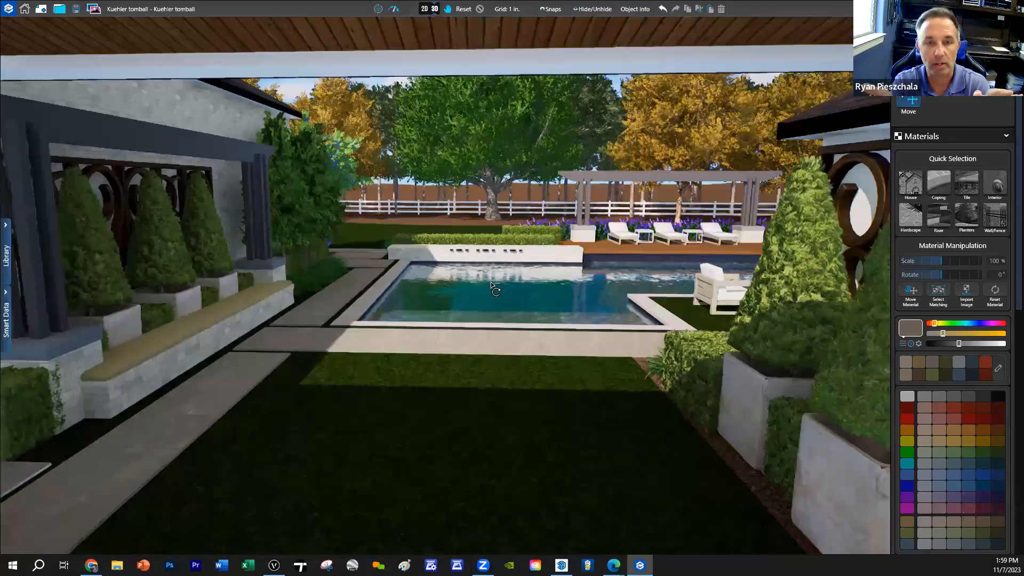
scroll(488, 282, "up", 3)
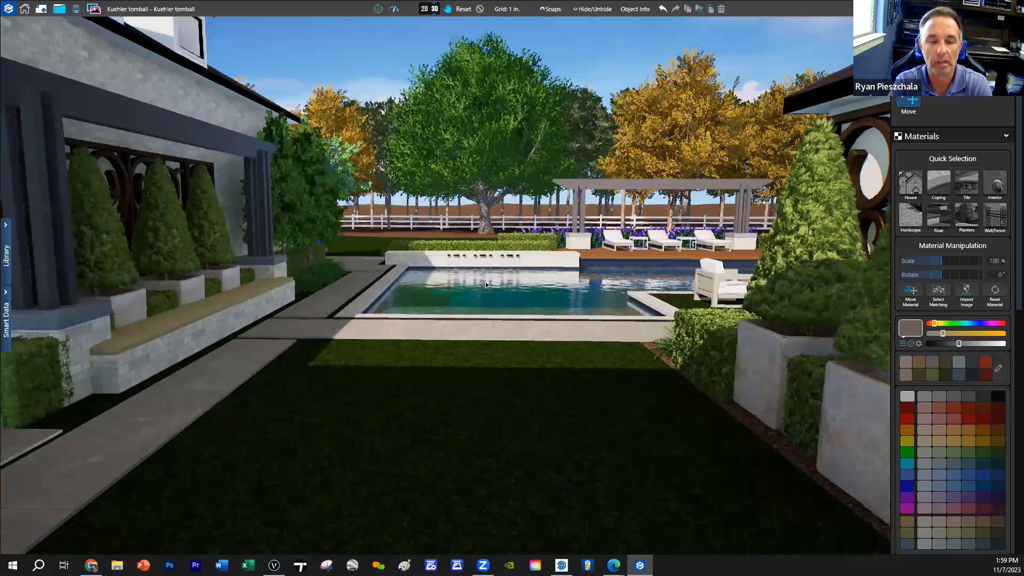
left_click_drag(438, 313, 439, 310)
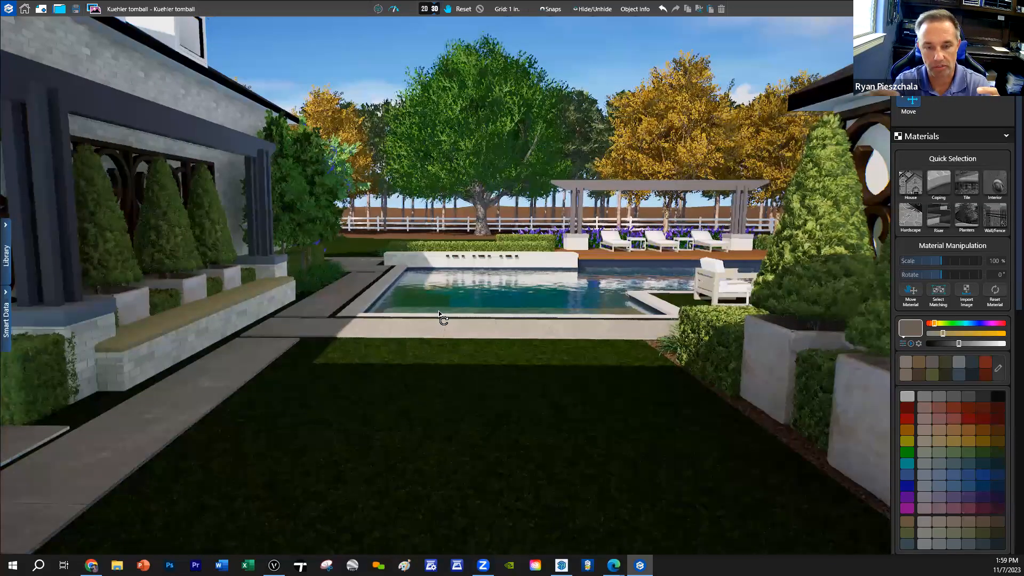
scroll(439, 311, "down", 3)
scroll(385, 285, "down", 5)
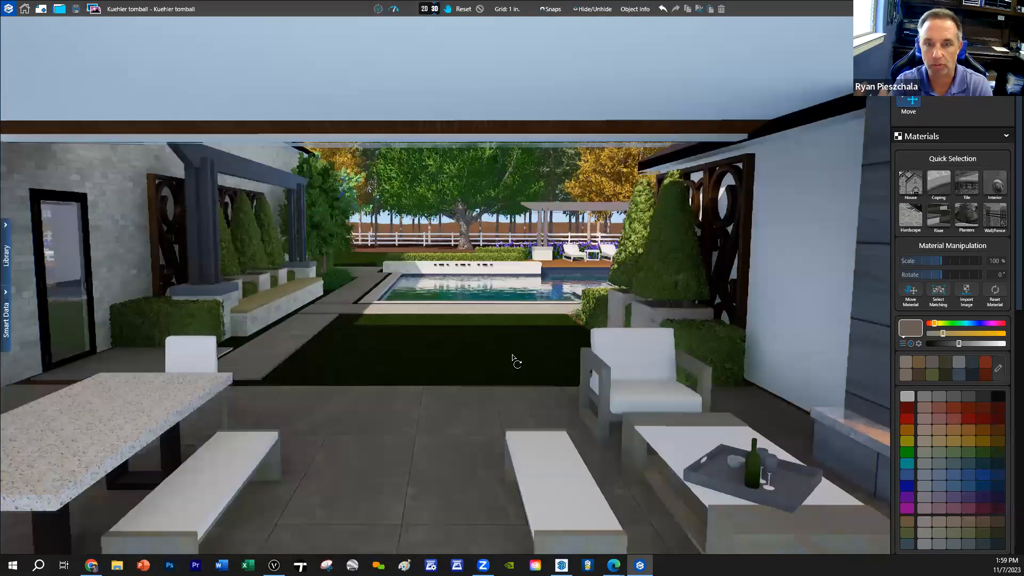
scroll(512, 355, "up", 3)
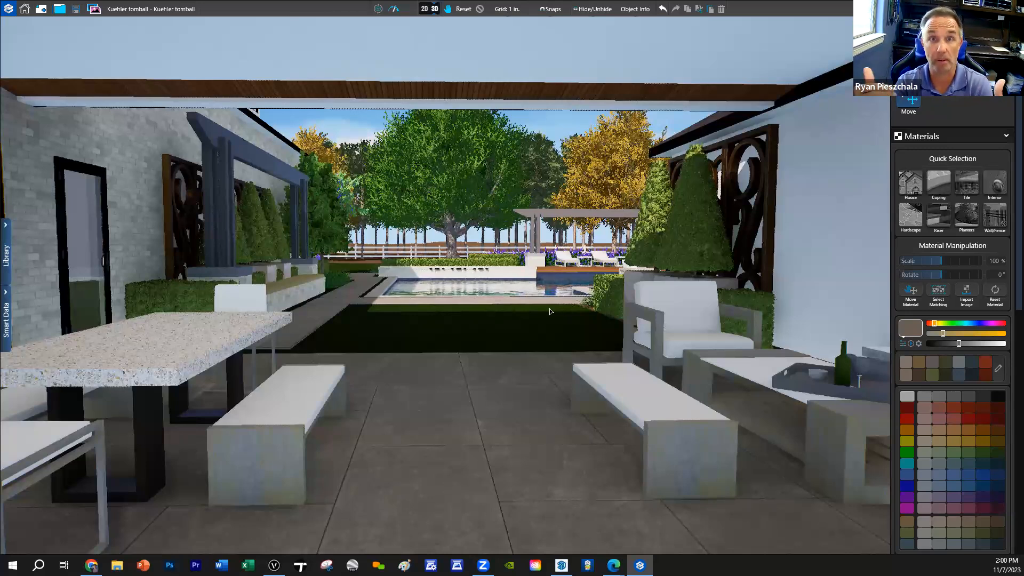
double_click(473, 272)
scroll(459, 288, "down", 3)
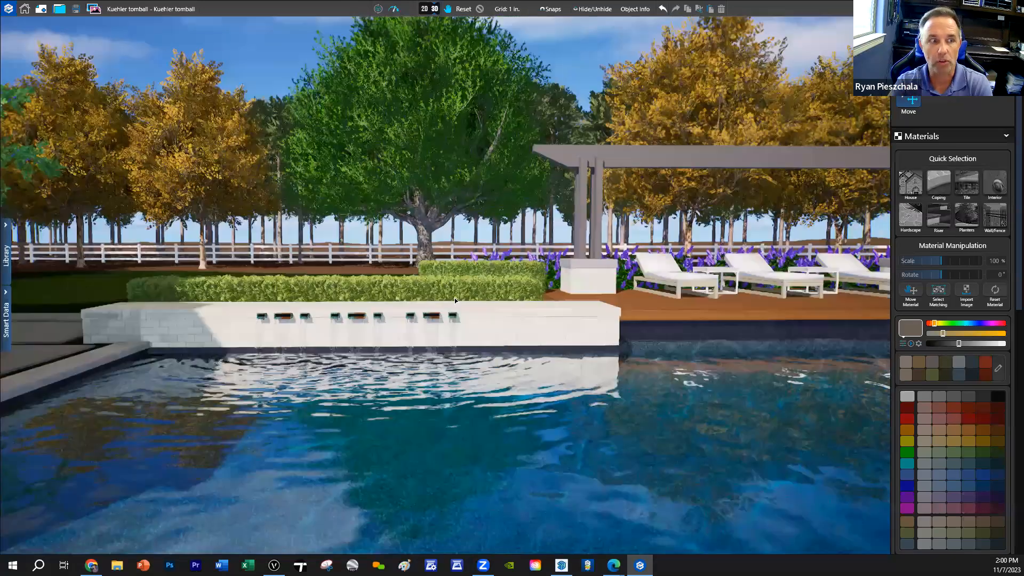
scroll(462, 300, "down", 2)
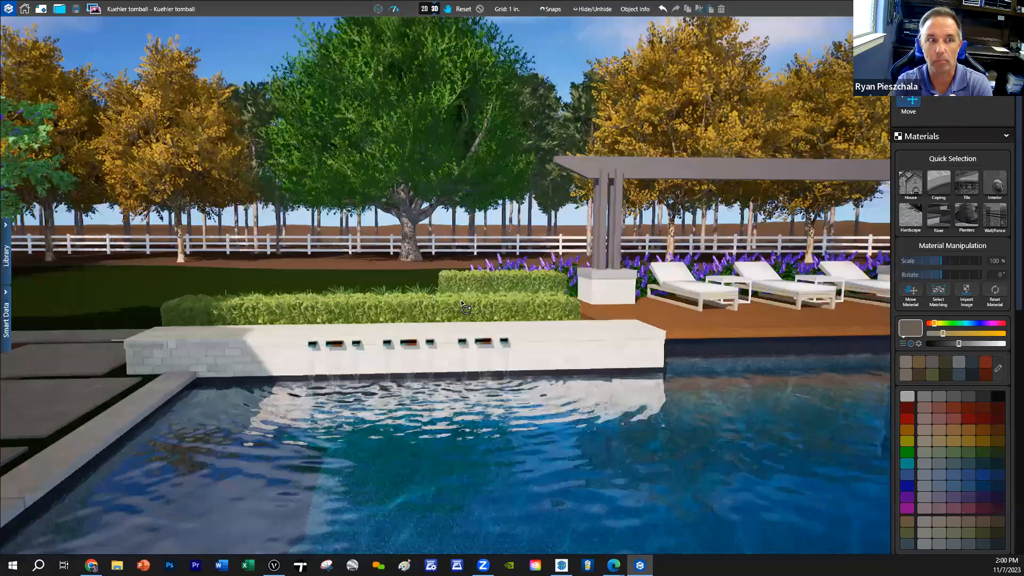
scroll(461, 300, "down", 2)
scroll(448, 307, "down", 3)
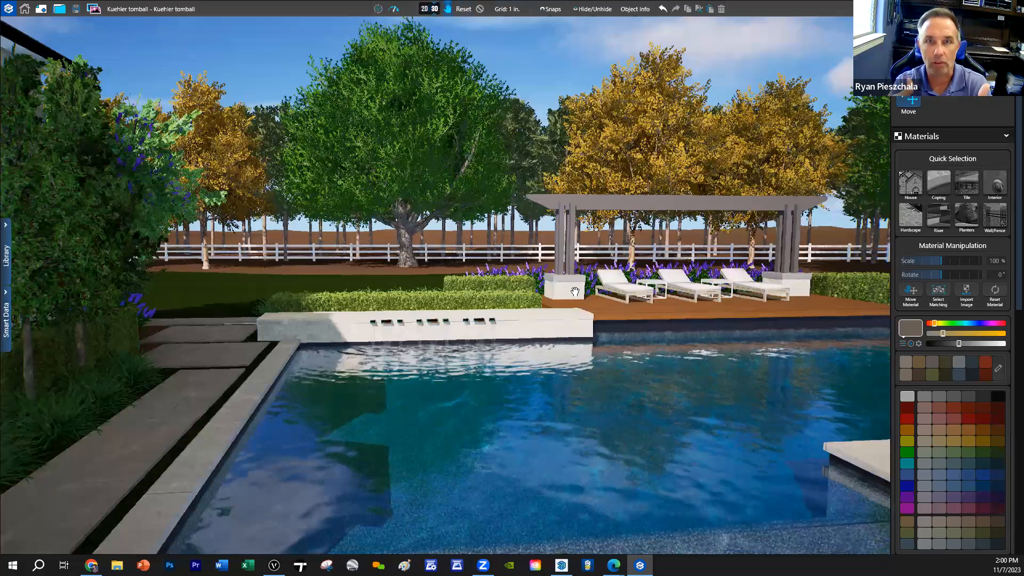
left_click_drag(577, 289, 438, 289)
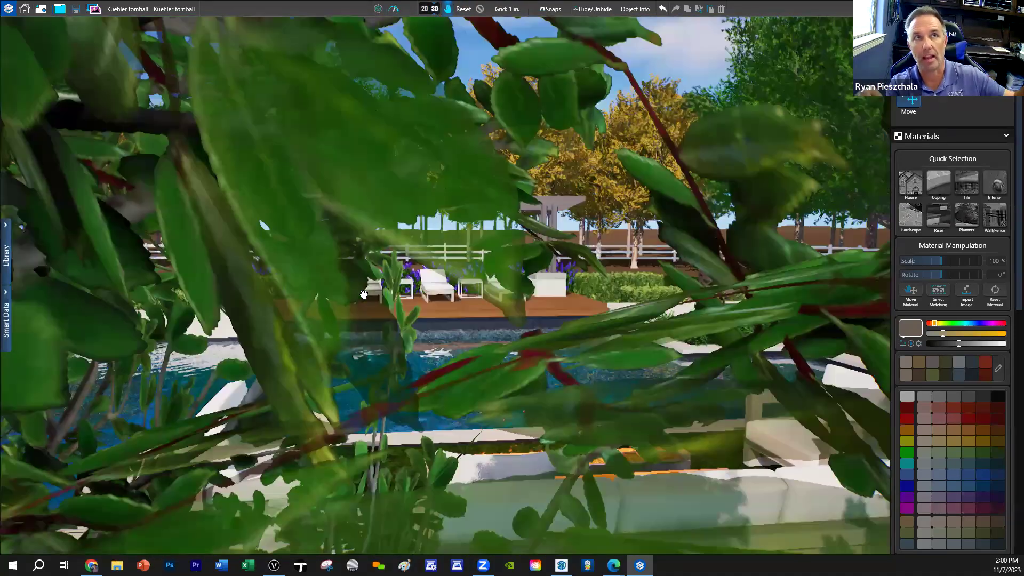
mouse_move(438, 289)
left_mouse_down()
mouse_move(347, 296)
mouse_move(194, 285)
left_mouse_up()
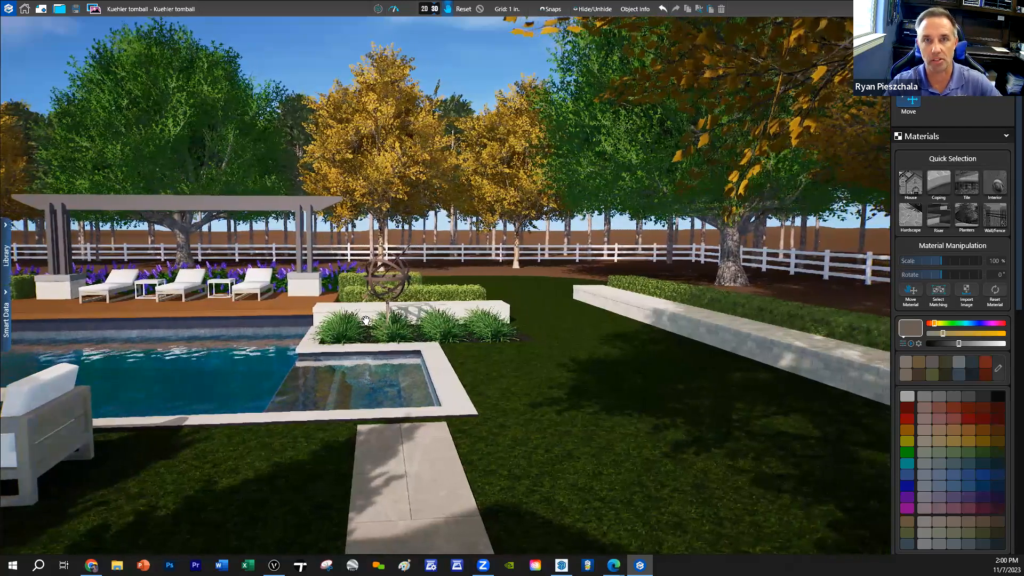
scroll(360, 321, "up", 3)
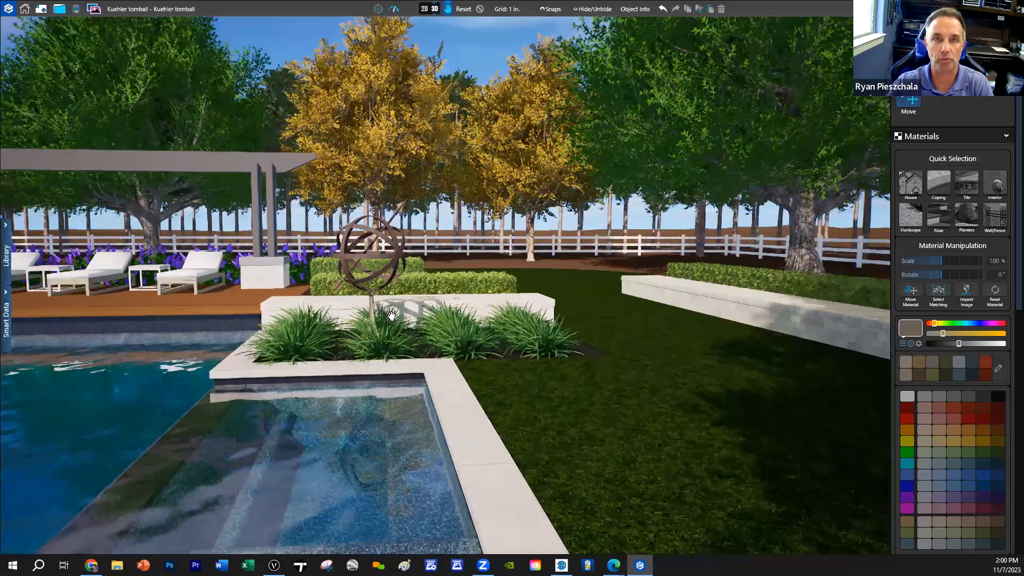
left_click_drag(409, 115, 436, 48)
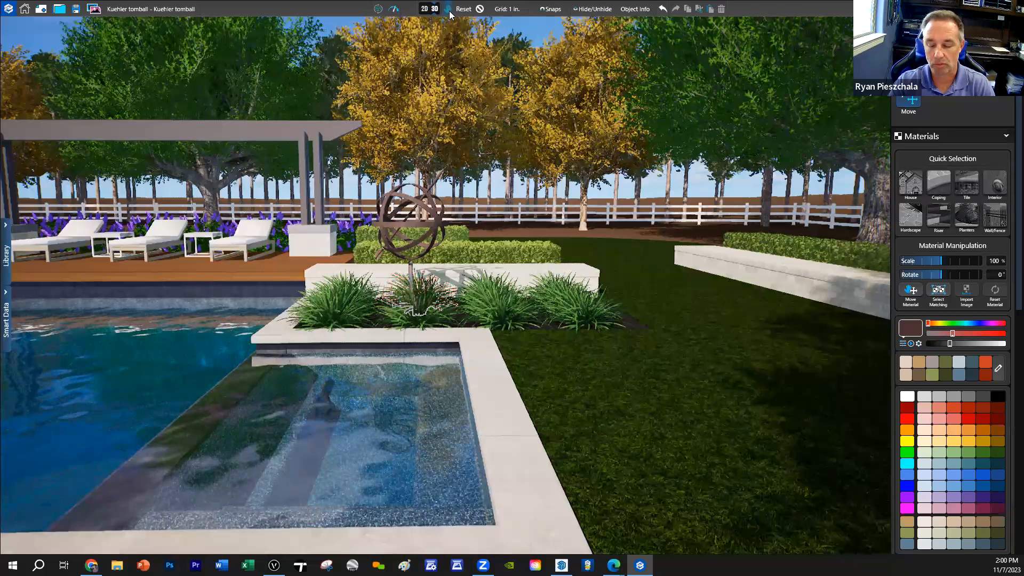
scroll(402, 266, "up", 1)
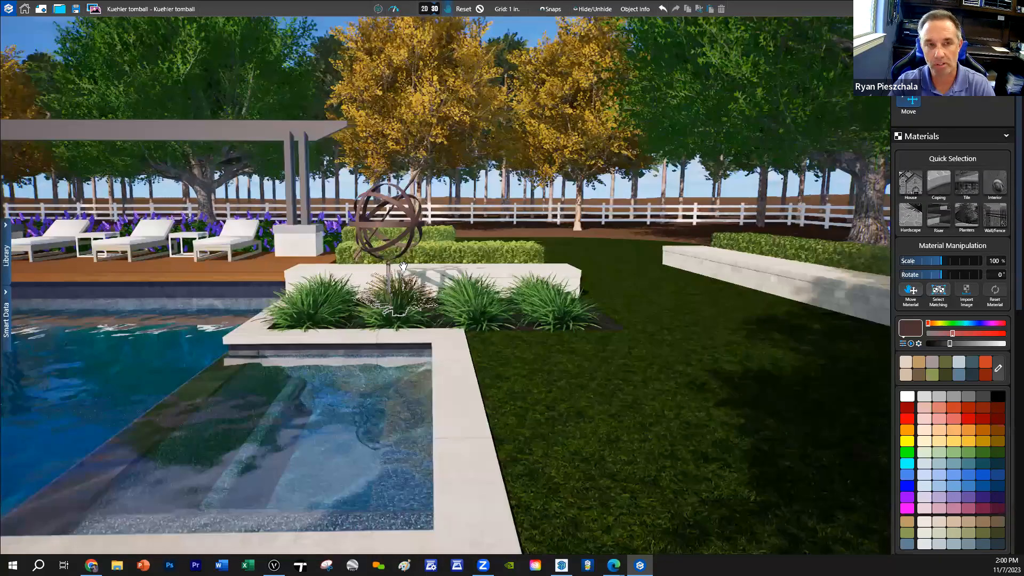
mouse_move(403, 266)
left_mouse_down()
mouse_move(176, 252)
mouse_move(170, 204)
left_mouse_up()
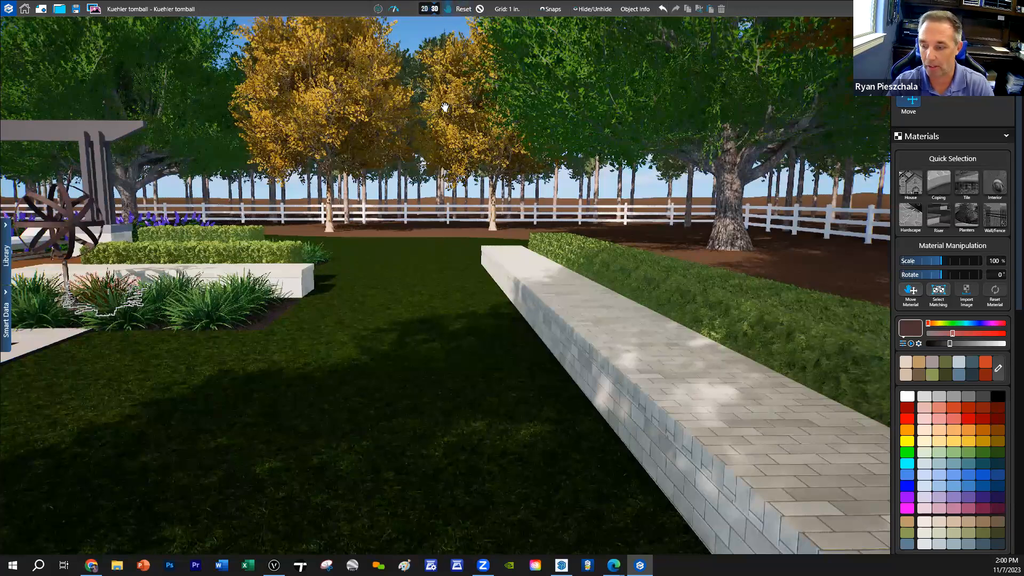
left_click(448, 8)
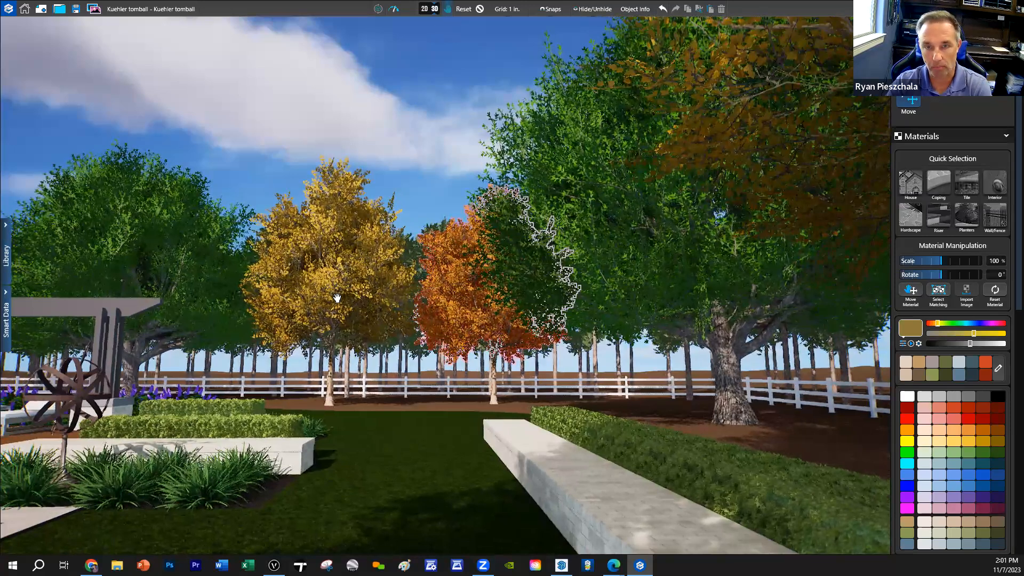
mouse_move(339, 296)
left_mouse_down()
mouse_move(491, 275)
mouse_move(469, 145)
left_mouse_up()
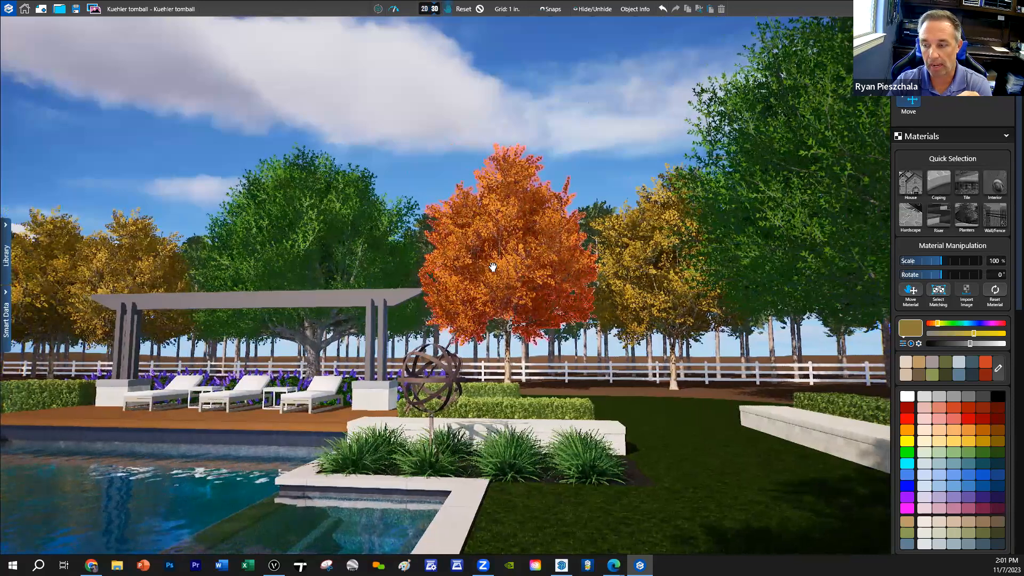
mouse_move(504, 240)
left_mouse_down()
mouse_move(520, 265)
mouse_move(579, 259)
mouse_move(730, 276)
mouse_move(206, 259)
mouse_move(167, 270)
mouse_move(222, 260)
mouse_move(496, 317)
mouse_move(432, 304)
left_mouse_up()
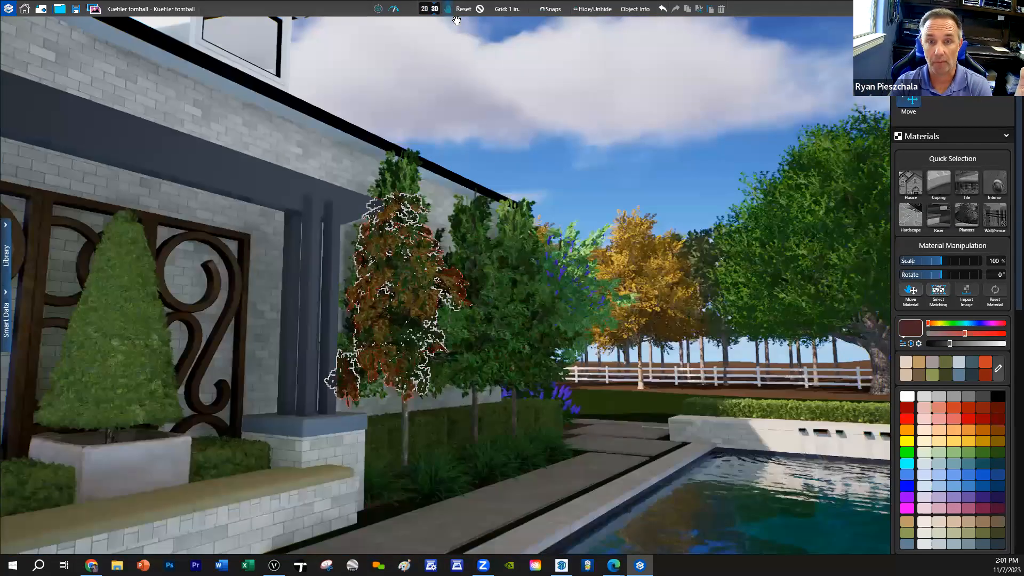
left_click(425, 9)
scroll(448, 171, "down", 3)
scroll(446, 291, "down", 5)
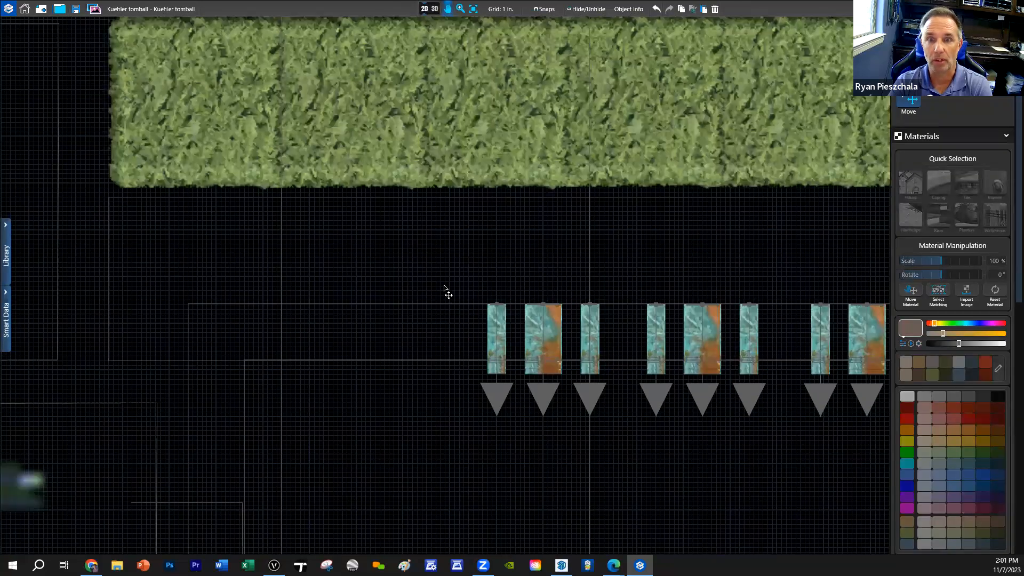
scroll(397, 299, "down", 3)
scroll(397, 299, "down", 3)
scroll(322, 370, "down", 2)
scroll(403, 355, "down", 2)
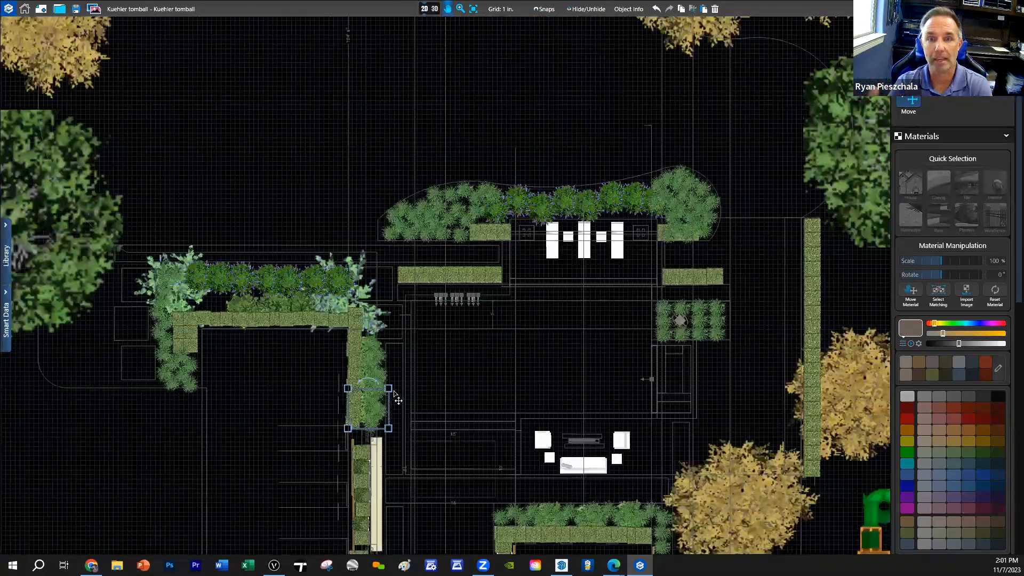
scroll(408, 363, "down", 2)
scroll(404, 358, "up", 2)
scroll(226, 221, "up", 2)
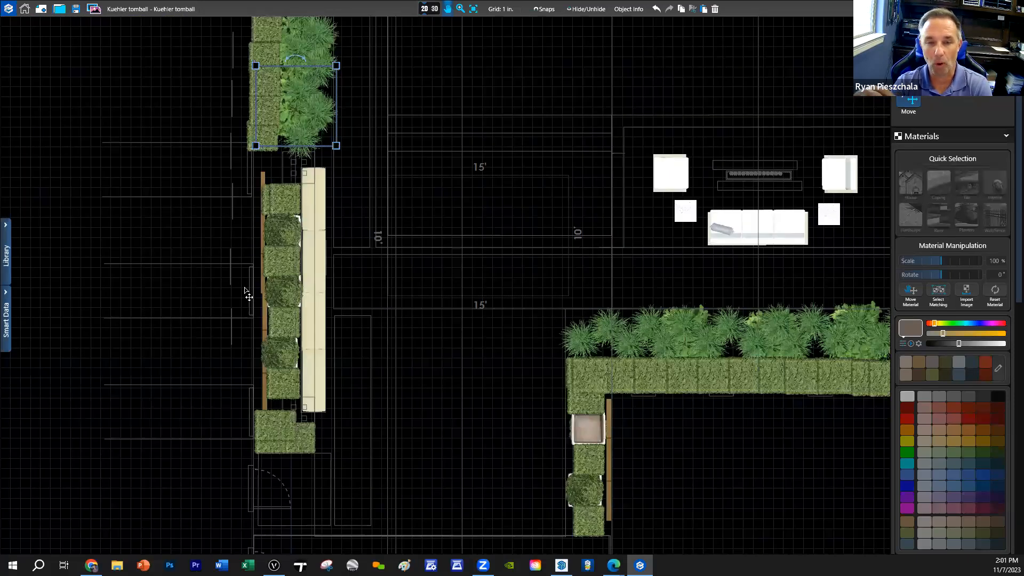
left_click(426, 9)
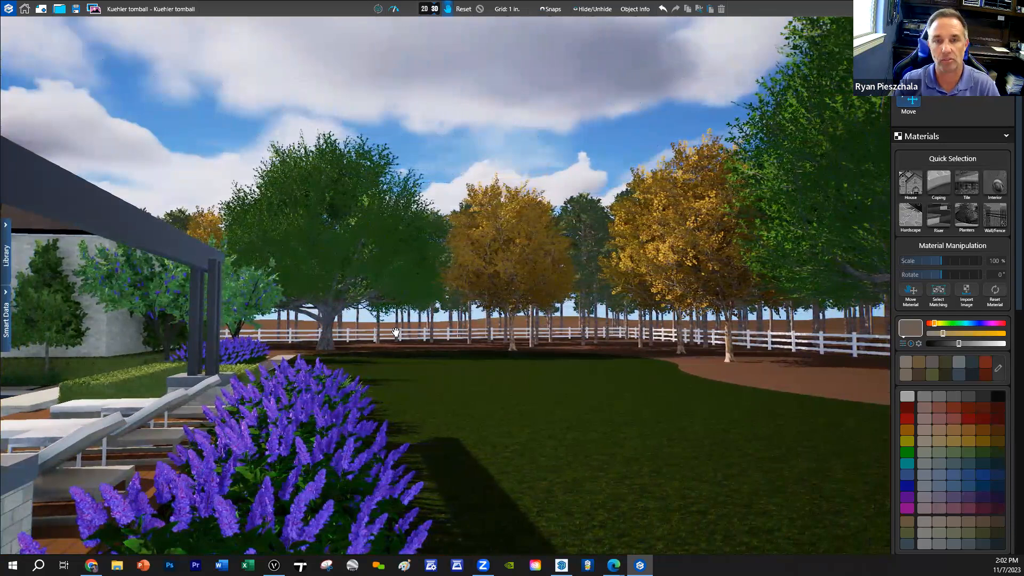
left_click(396, 333)
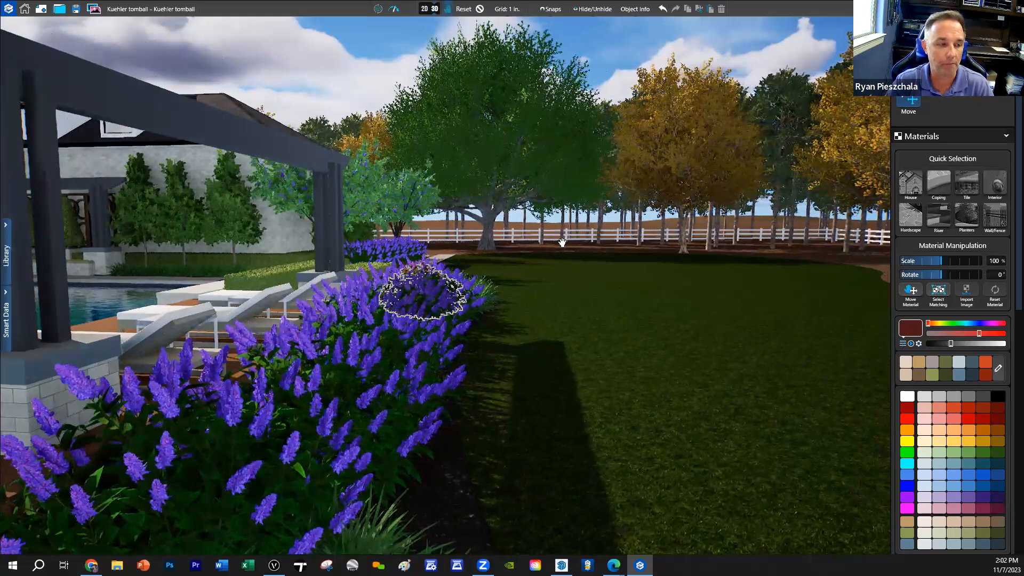
key("Escape")
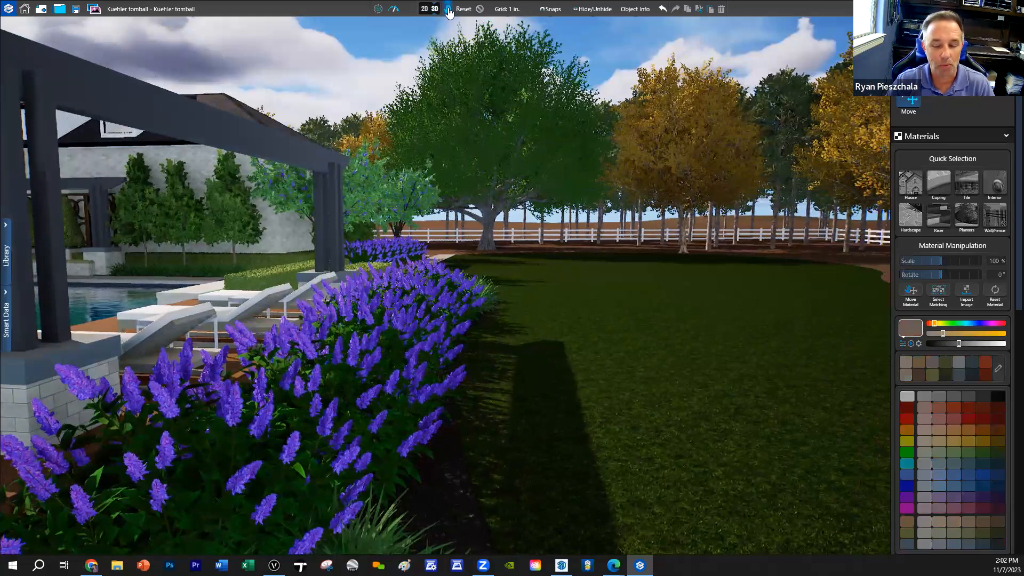
left_click_drag(494, 303, 520, 120)
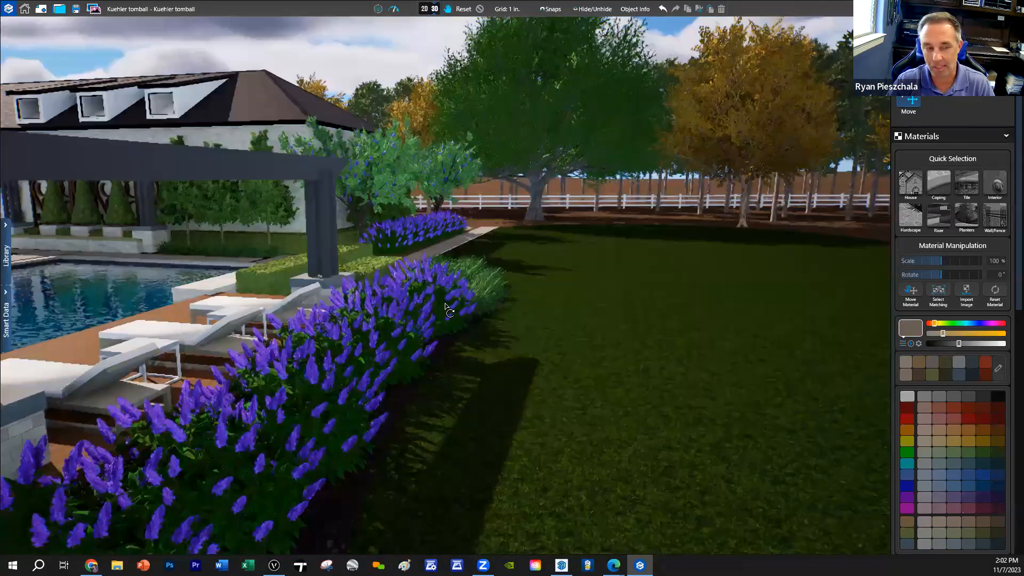
scroll(520, 121, "down", 3)
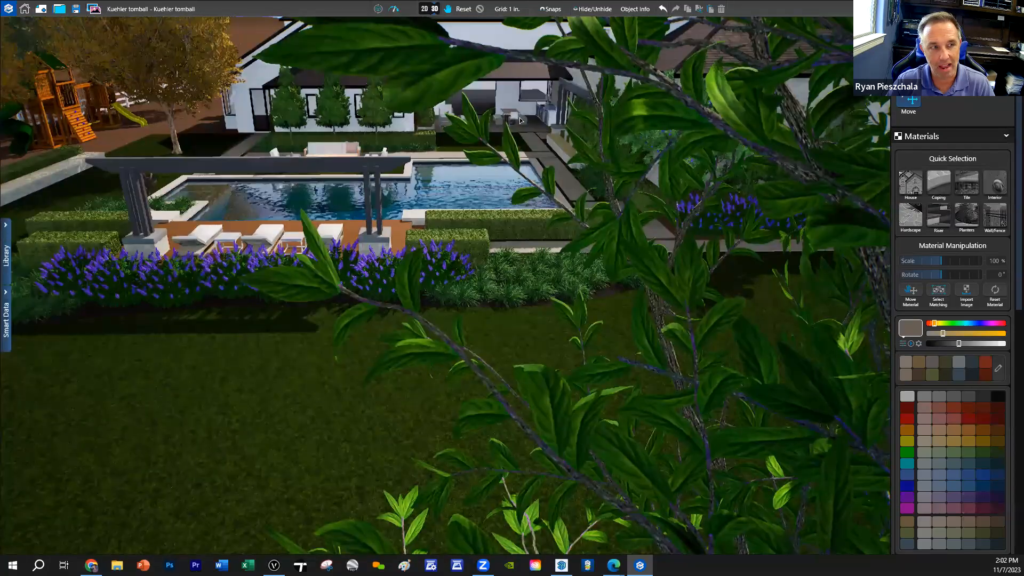
scroll(471, 119, "down", 3)
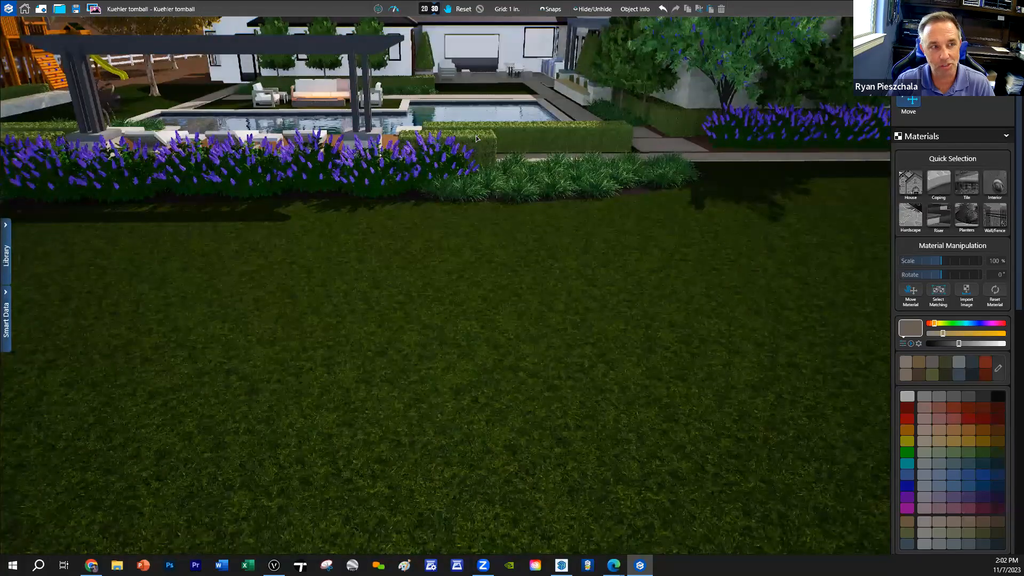
scroll(425, 172, "up", 5)
scroll(442, 160, "up", 3)
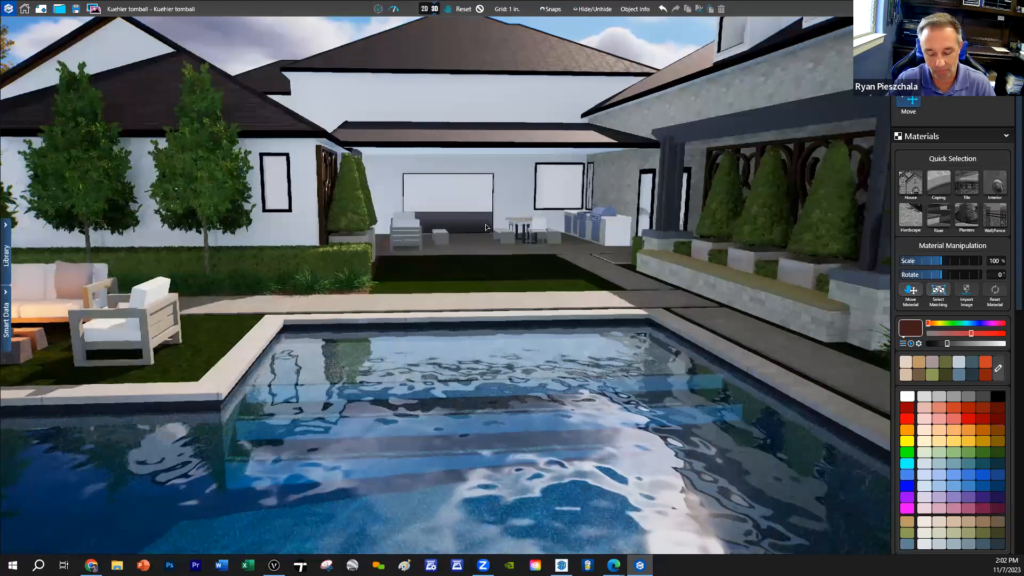
scroll(525, 318, "down", 3)
mouse_move(512, 341)
left_mouse_down()
mouse_move(492, 341)
mouse_move(502, 339)
left_mouse_up()
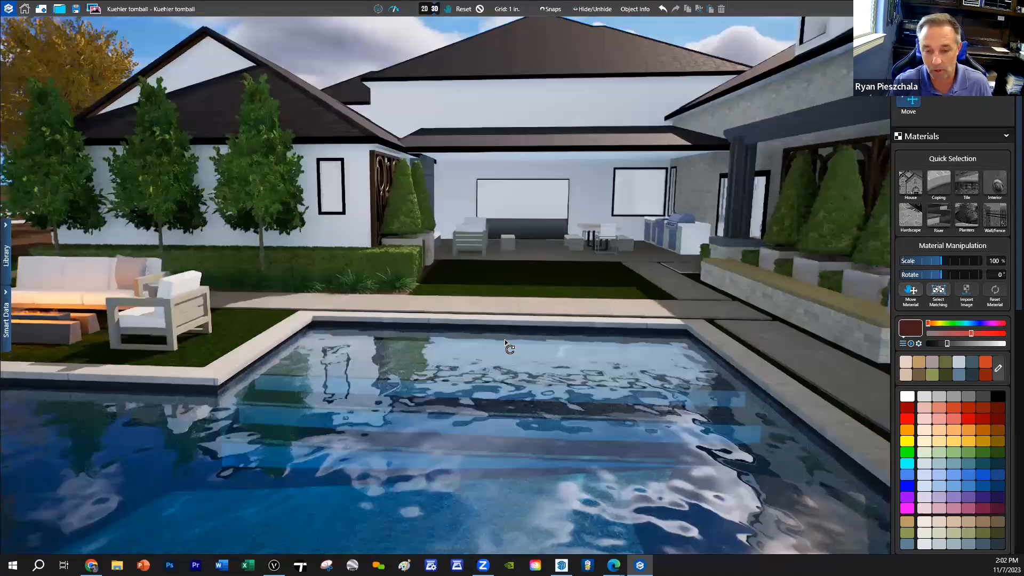
mouse_move(505, 340)
left_mouse_down()
mouse_move(524, 346)
mouse_move(480, 323)
mouse_move(743, 346)
left_mouse_up()
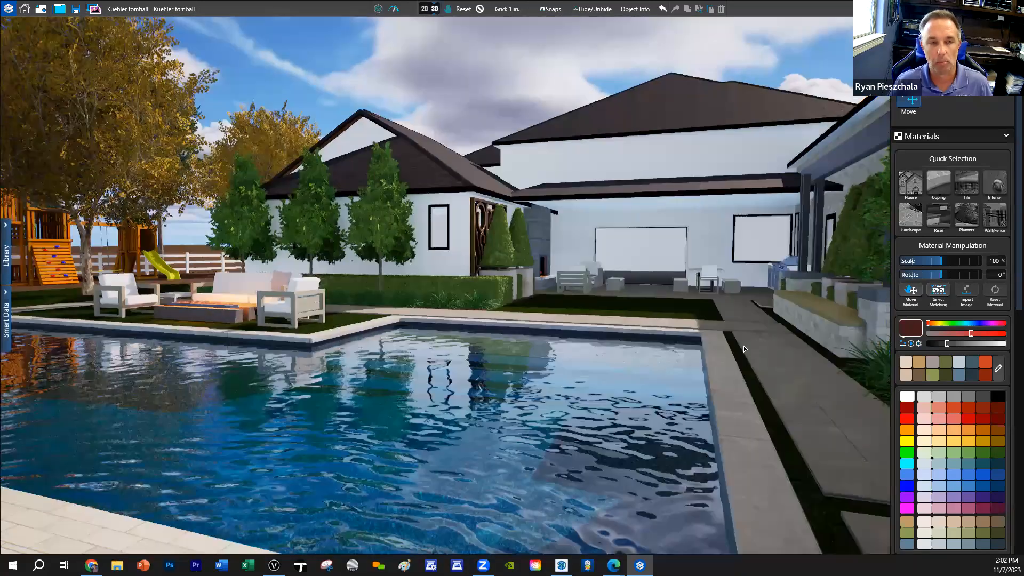
scroll(715, 333, "up", 1)
scroll(715, 334, "up", 1)
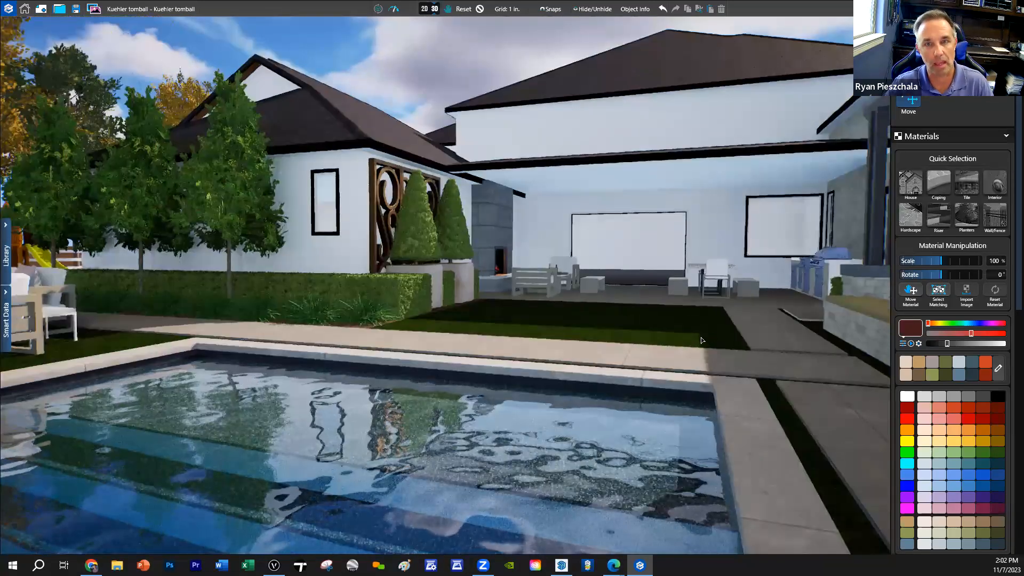
scroll(701, 340, "up", 1)
scroll(691, 334, "up", 1)
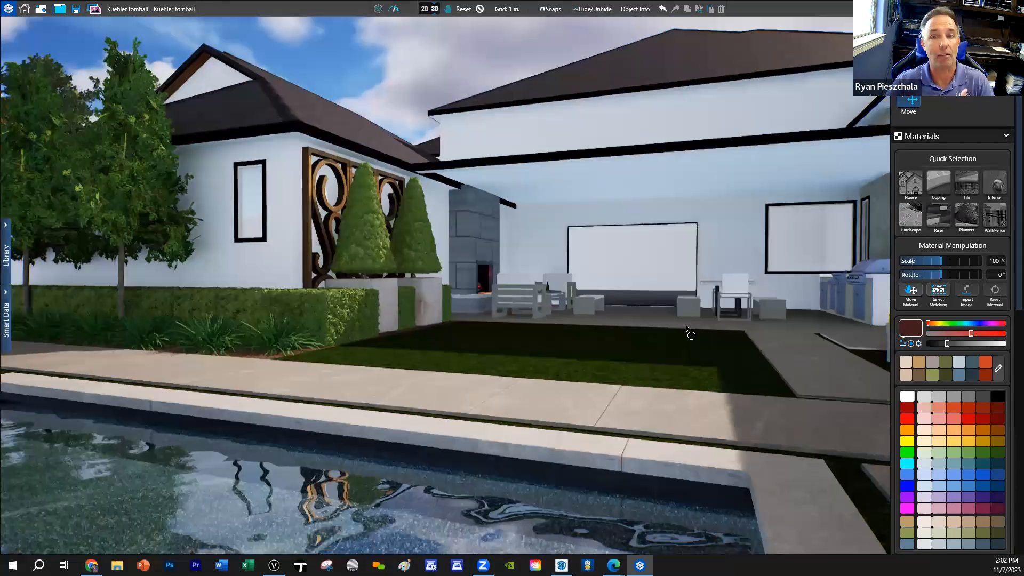
mouse_move(688, 330)
left_mouse_down()
mouse_move(579, 317)
mouse_move(531, 346)
left_mouse_up()
scroll(529, 334, "up", 3)
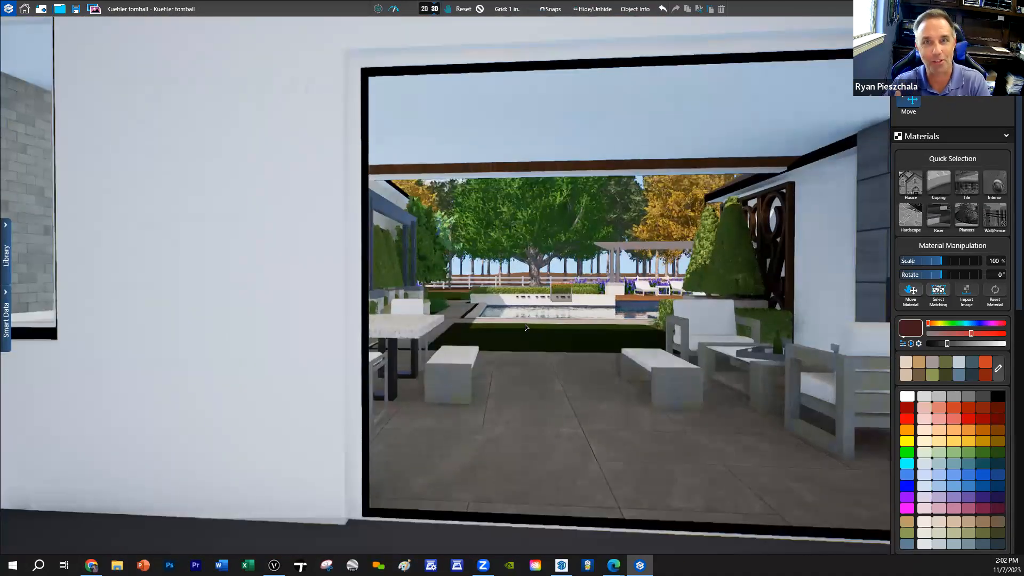
scroll(524, 325, "down", 1)
scroll(524, 324, "down", 1)
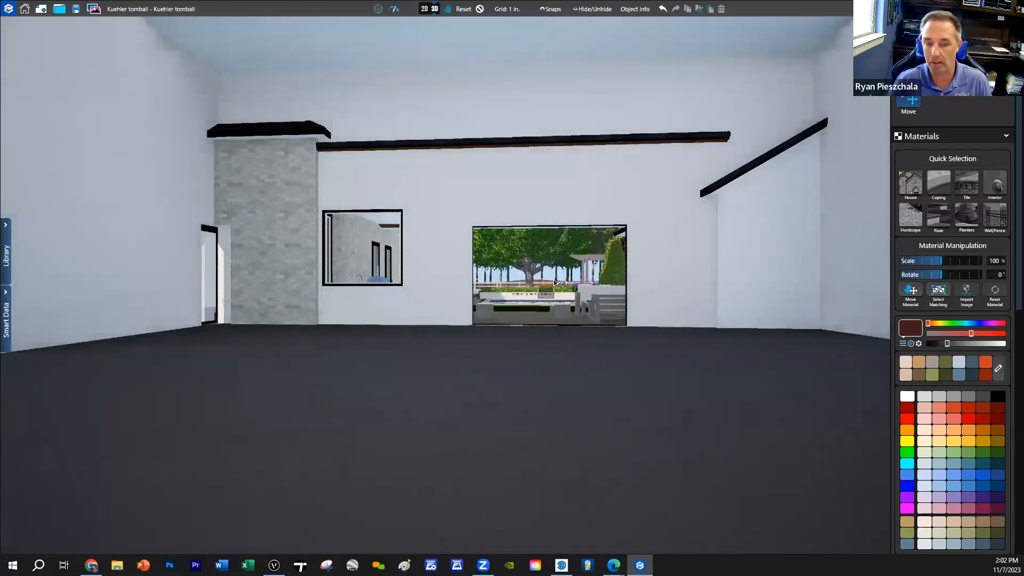
scroll(548, 286, "up", 2)
scroll(545, 285, "down", 2)
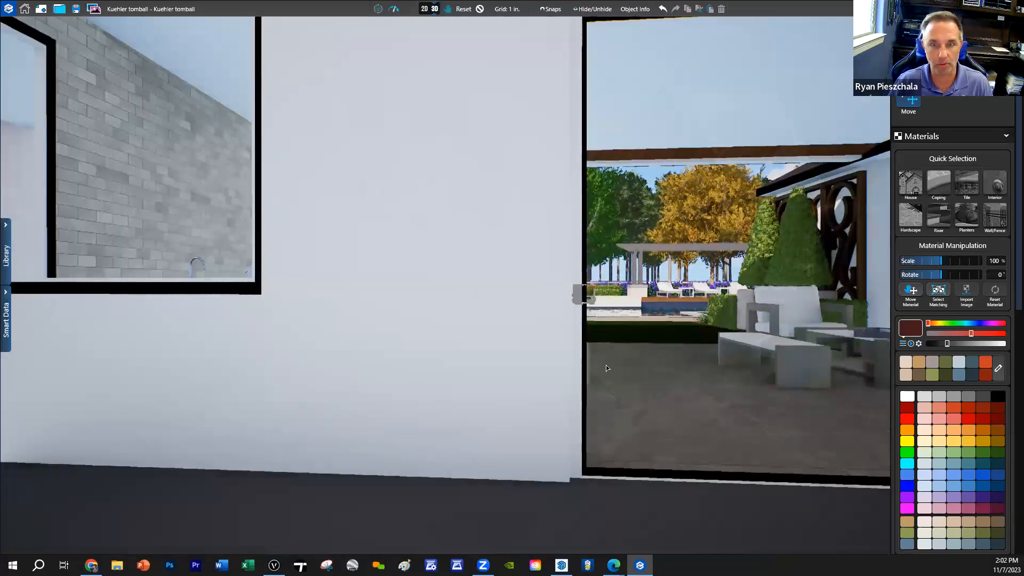
scroll(606, 367, "down", 2)
scroll(602, 366, "down", 2)
scroll(603, 366, "up", 2)
scroll(603, 365, "up", 2)
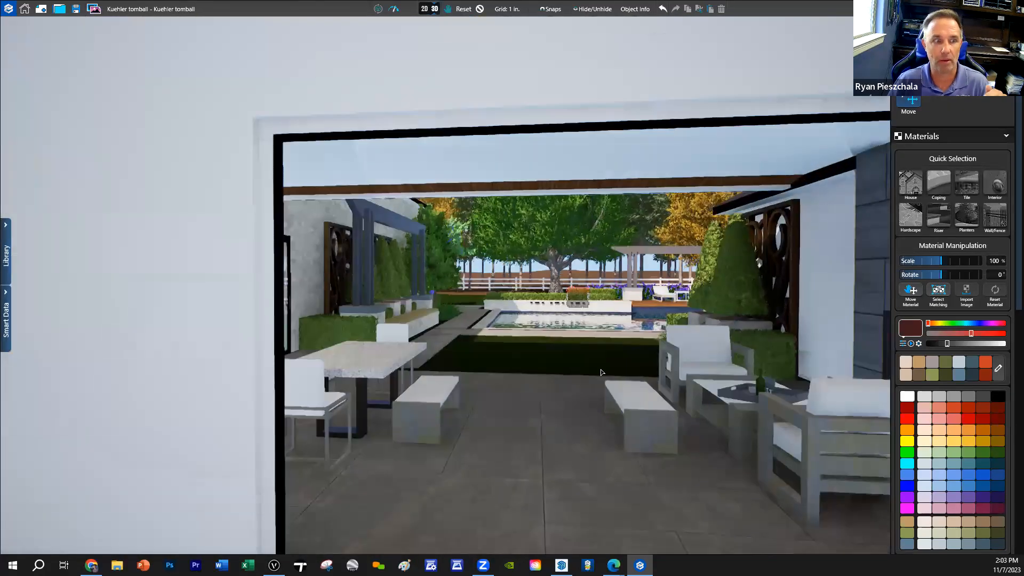
scroll(638, 303, "down", 5)
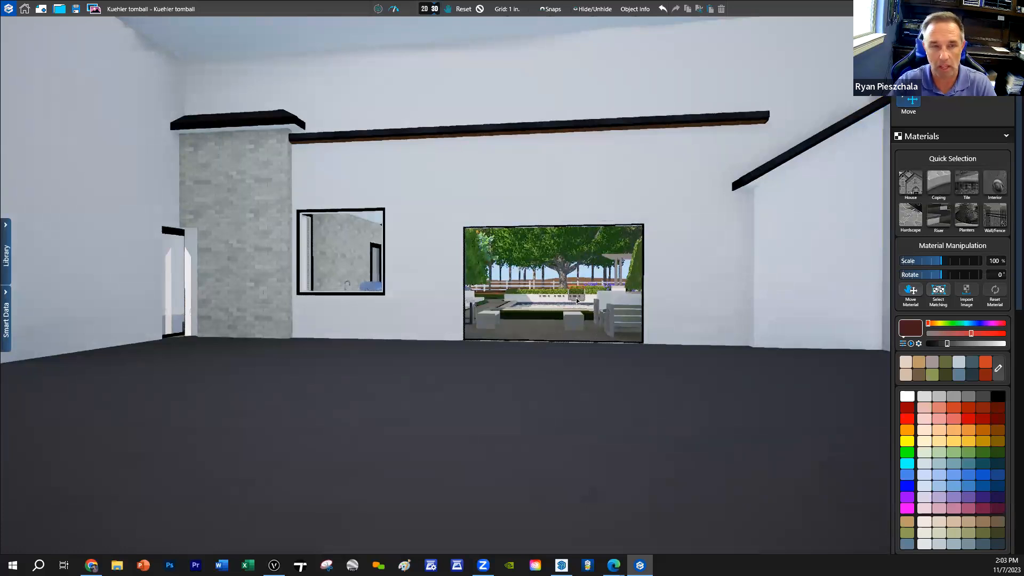
scroll(576, 298, "up", 5)
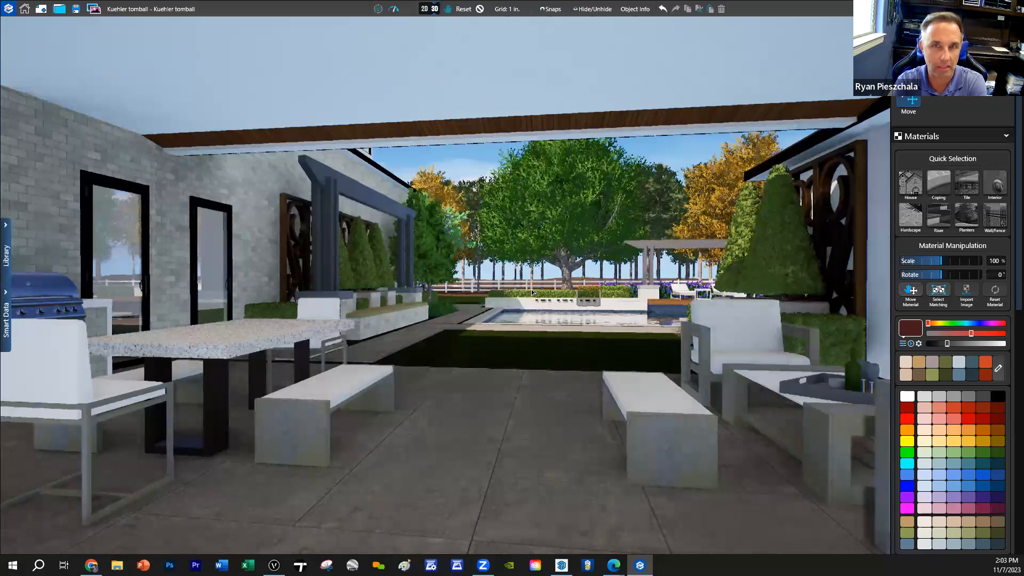
scroll(536, 291, "up", 5)
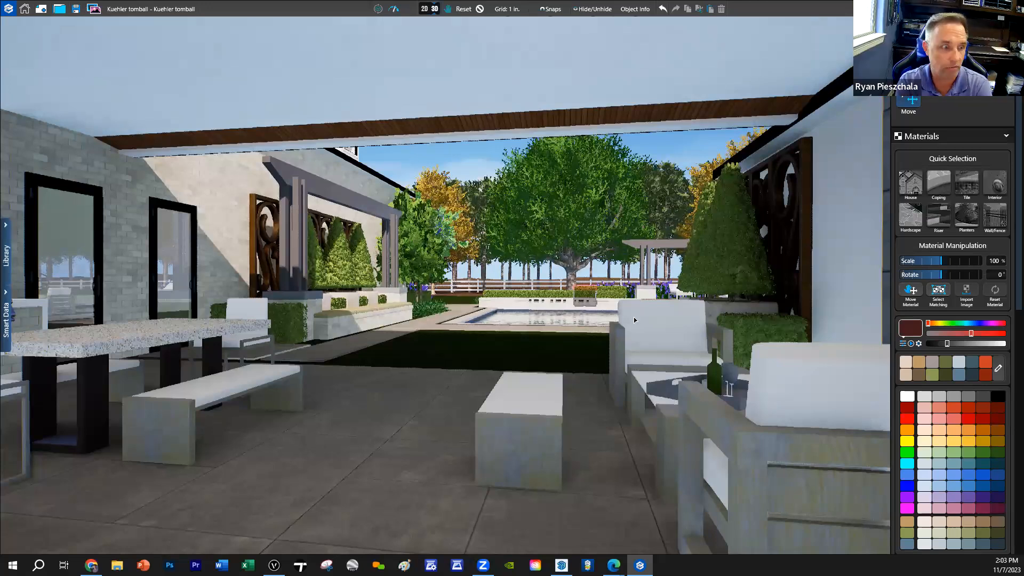
scroll(583, 349, "up", 5)
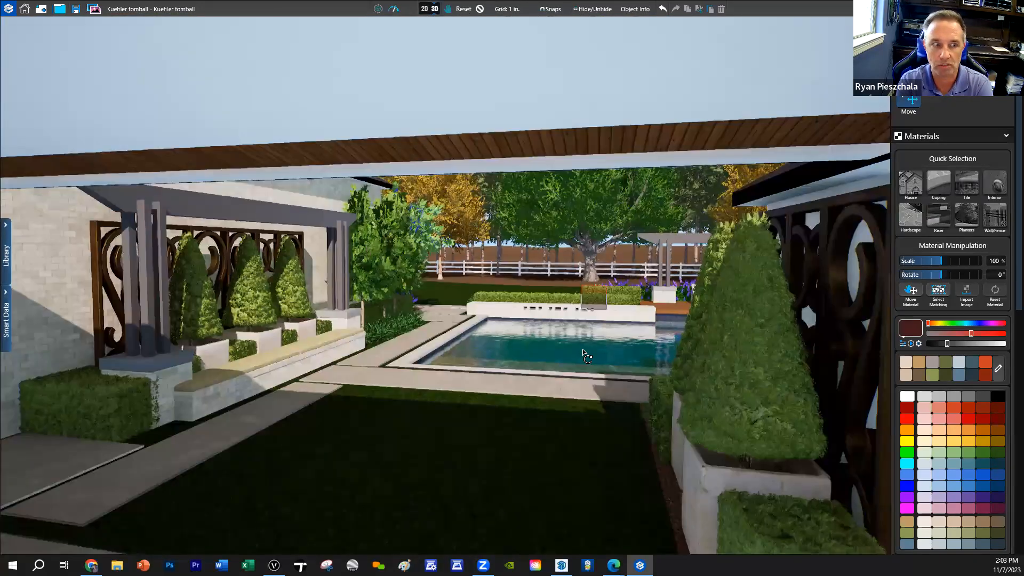
scroll(583, 350, "down", 5)
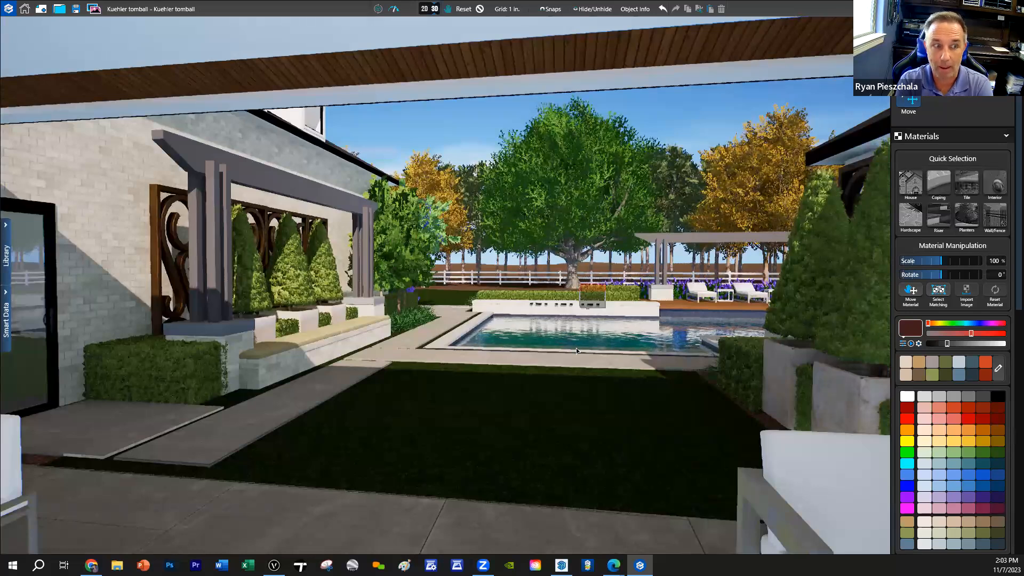
Step: Deselect the object on the pool wall with Esc
key("Escape")
scroll(533, 340, "up", 3)
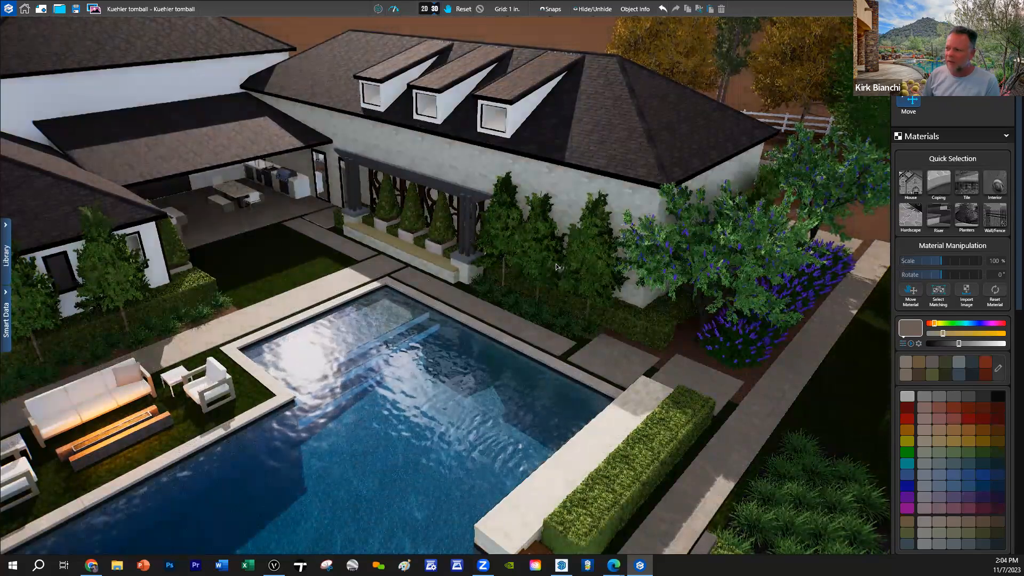
scroll(553, 378, "down", 3)
scroll(553, 379, "down", 5)
scroll(553, 379, "down", 5)
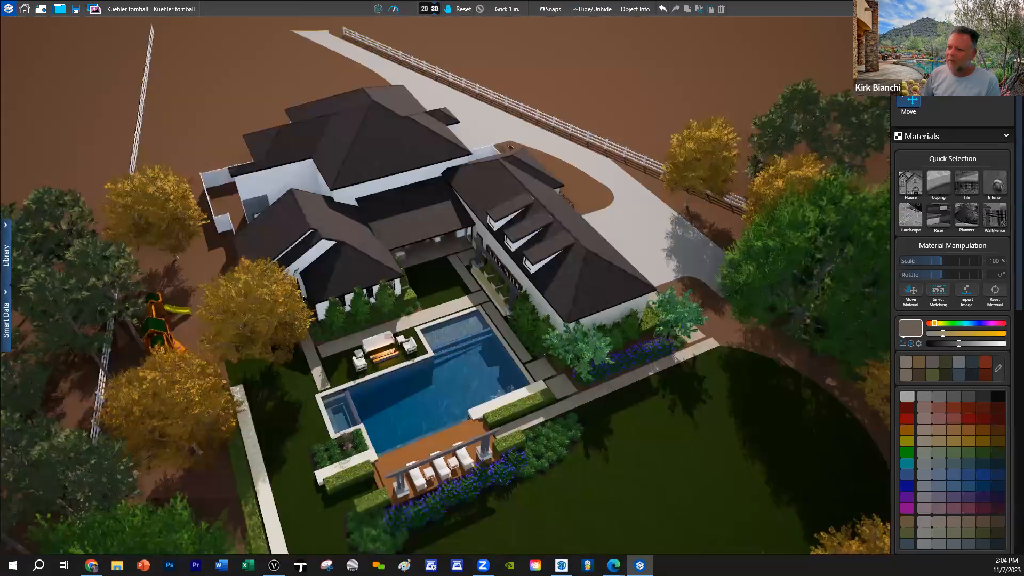
scroll(583, 288, "up", 3)
scroll(584, 327, "up", 3)
scroll(580, 330, "up", 3)
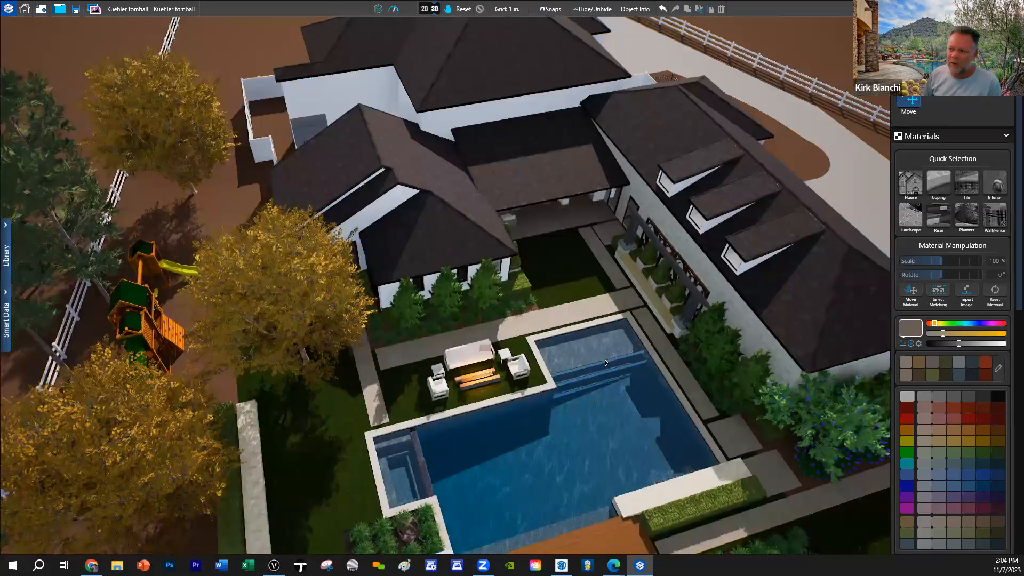
scroll(435, 275, "down", 2)
scroll(404, 267, "up", 1)
scroll(405, 288, "up", 3)
scroll(408, 312, "up", 3)
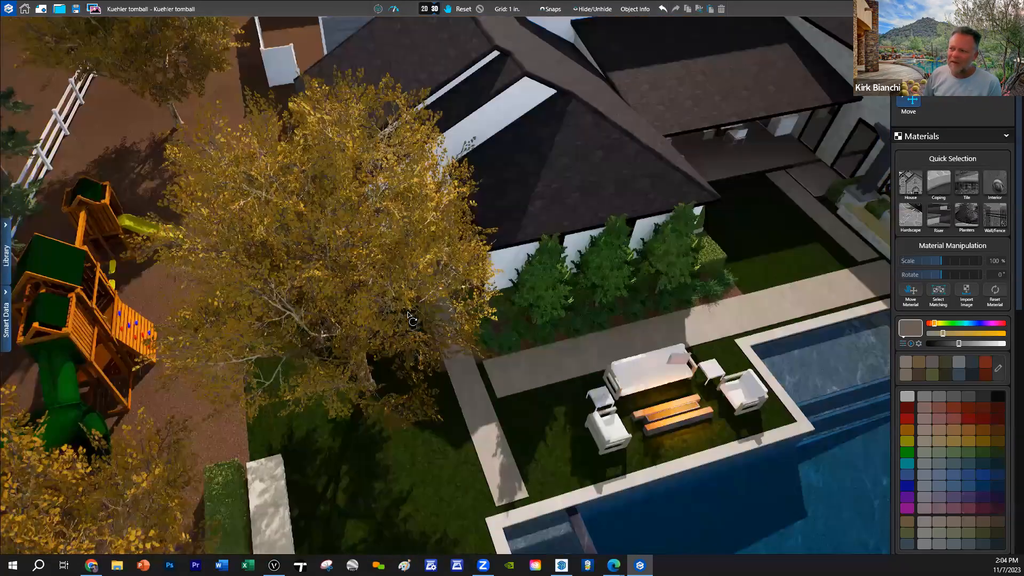
left_click_drag(407, 312, 433, 240)
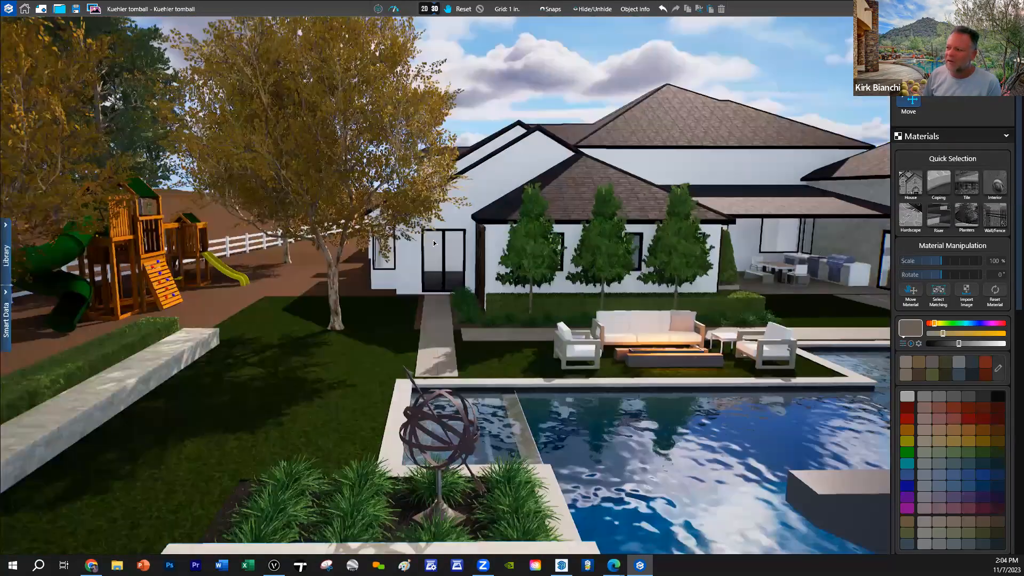
scroll(433, 240, "up", 3)
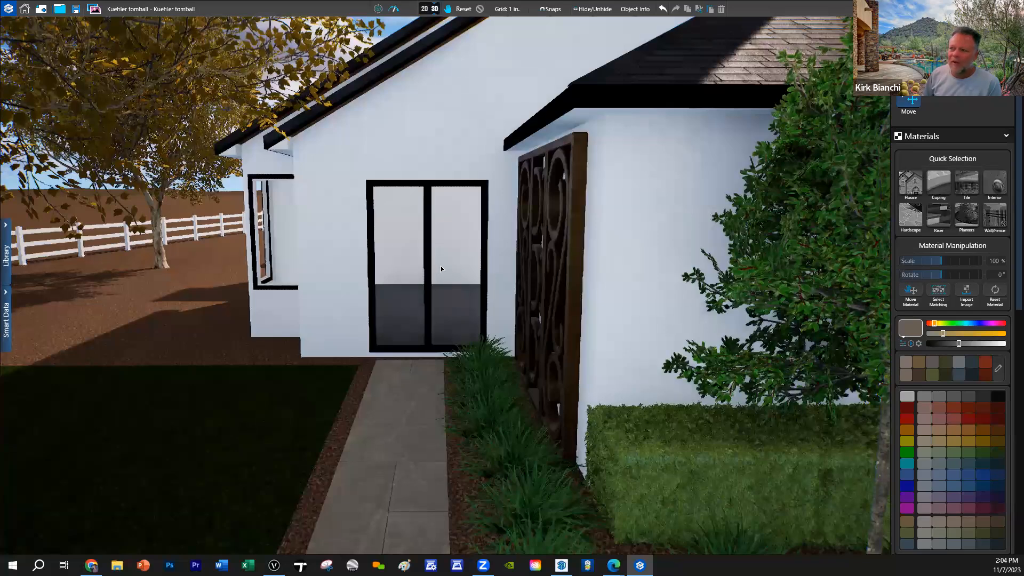
scroll(371, 322, "down", 3)
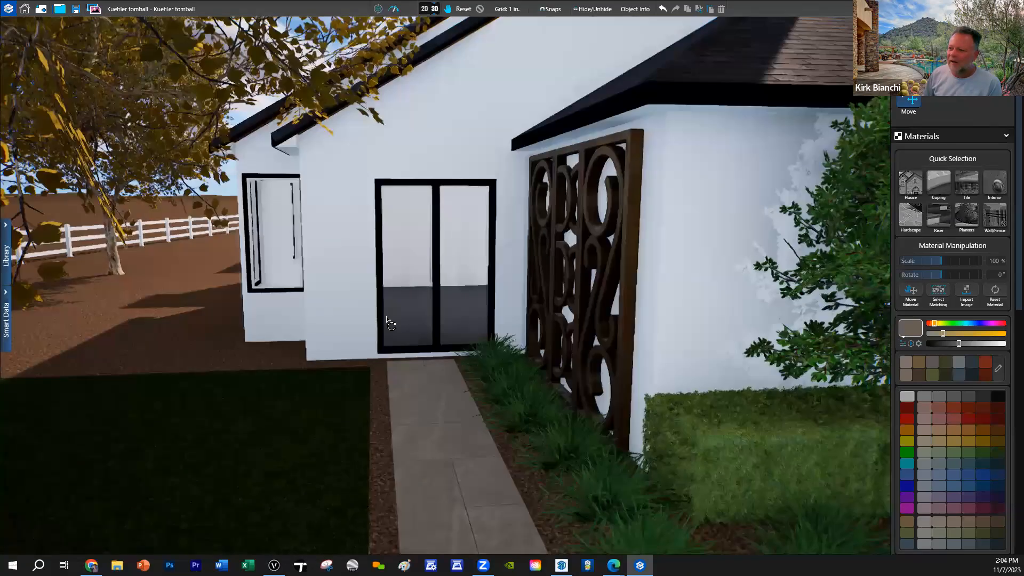
left_click_drag(381, 314, 351, 300)
scroll(377, 314, "up", 2)
scroll(376, 313, "down", 3)
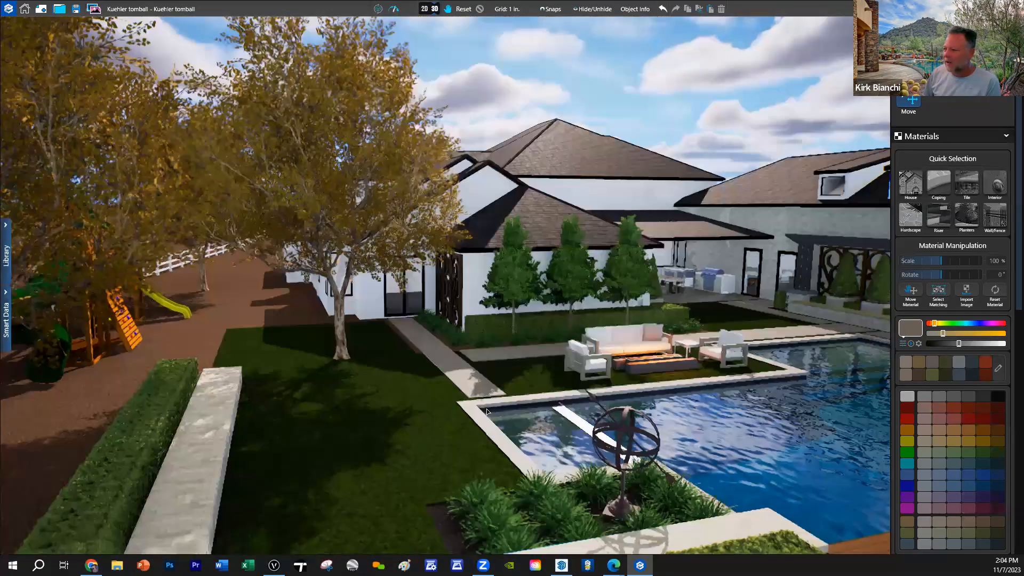
scroll(301, 295, "up", 3)
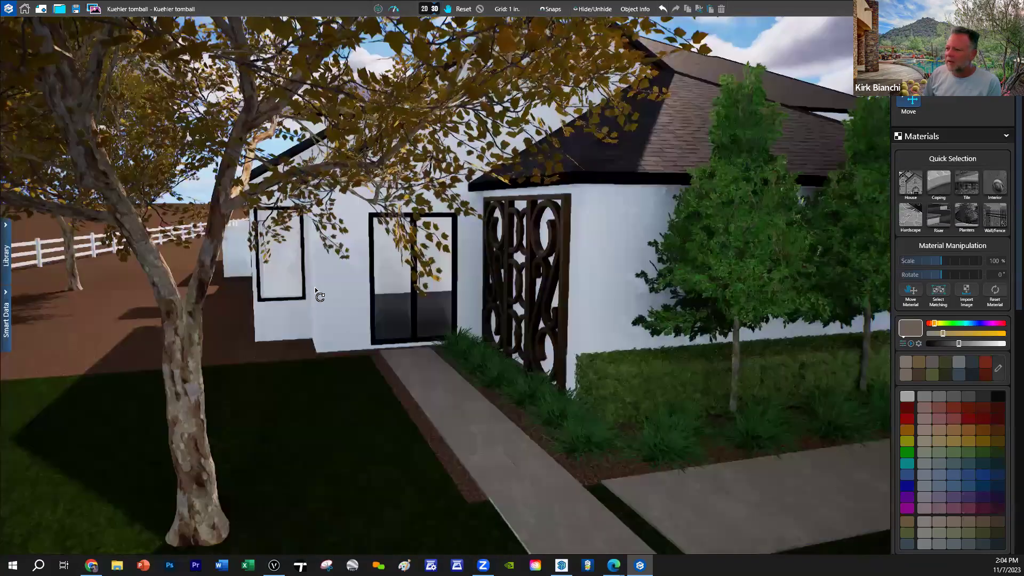
left_click_drag(315, 287, 404, 302)
scroll(405, 305, "down", 2)
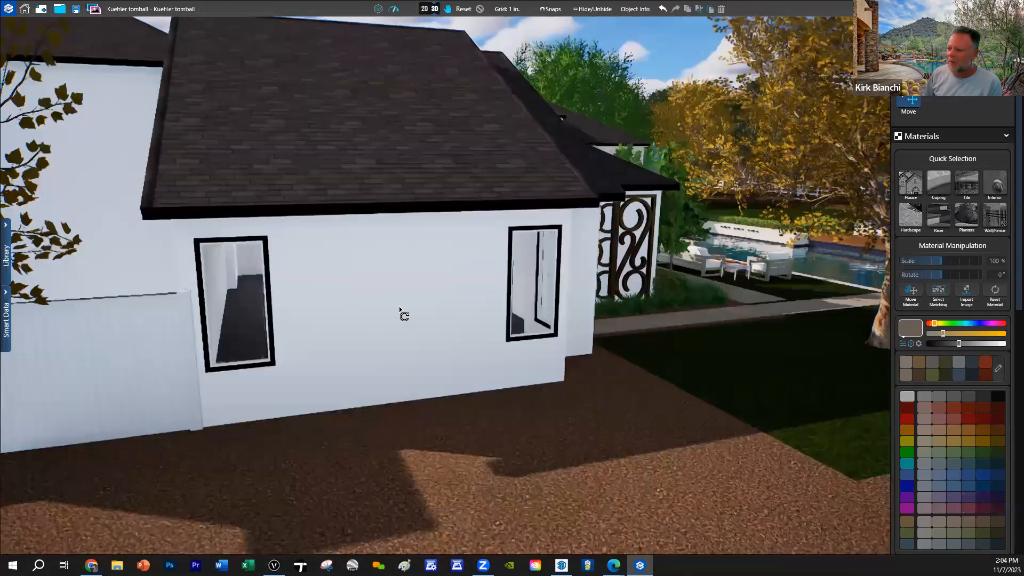
scroll(396, 307, "up", 2)
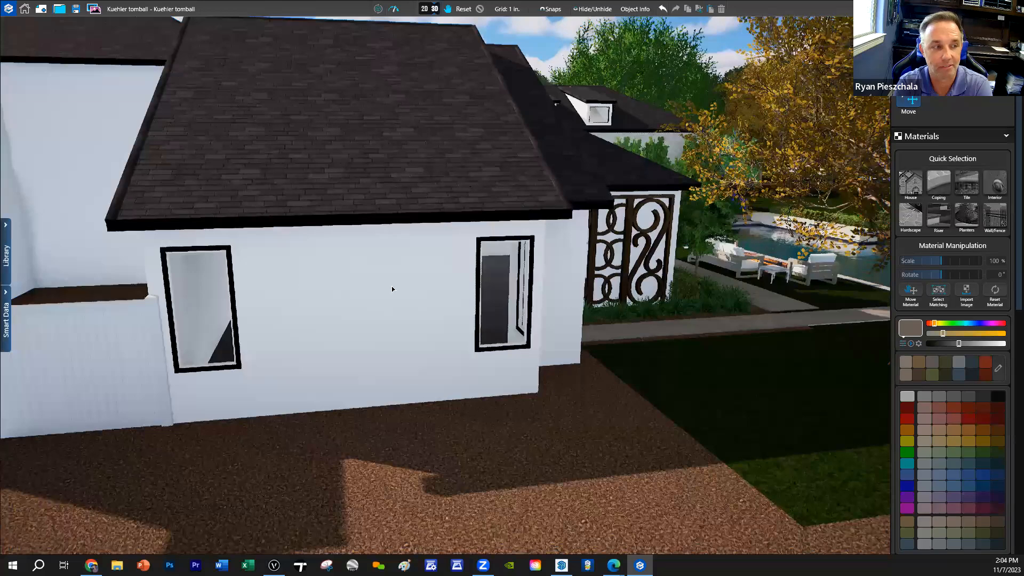
mouse_move(369, 362)
left_mouse_down()
mouse_move(384, 372)
mouse_move(394, 351)
left_mouse_up()
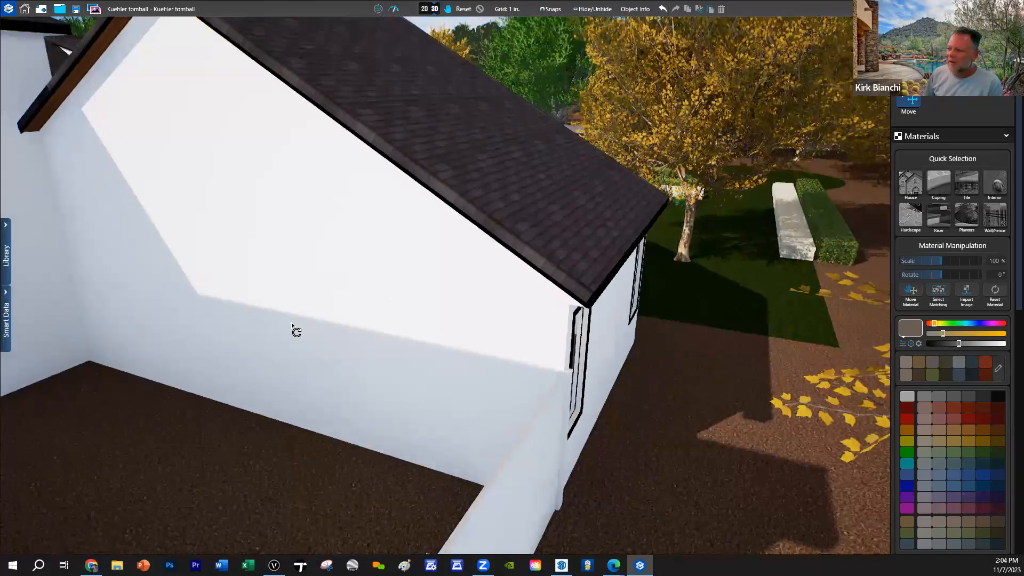
mouse_move(296, 330)
left_mouse_down()
mouse_move(270, 324)
mouse_move(217, 359)
mouse_move(440, 377)
left_mouse_up()
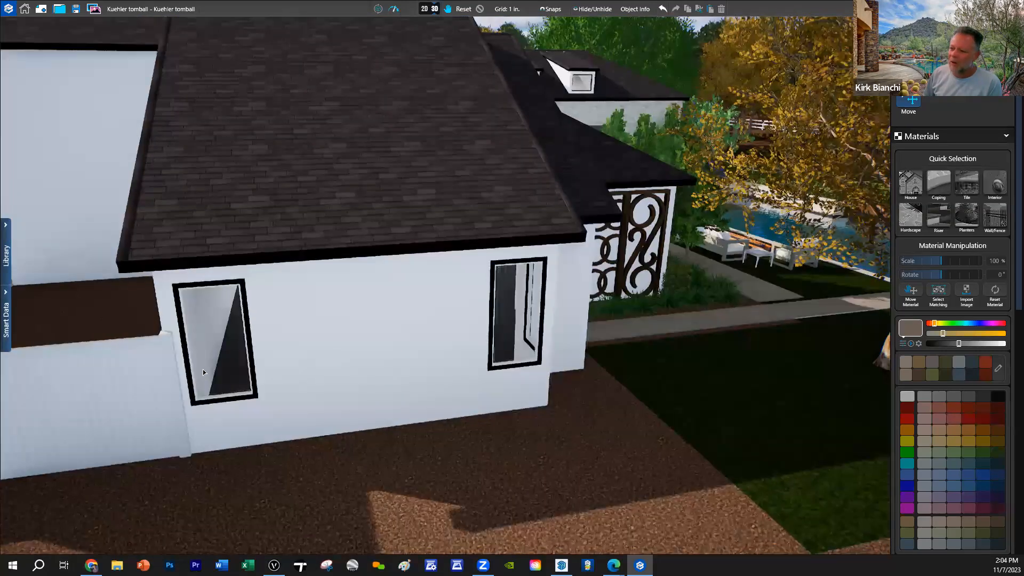
scroll(223, 374, "up", 3)
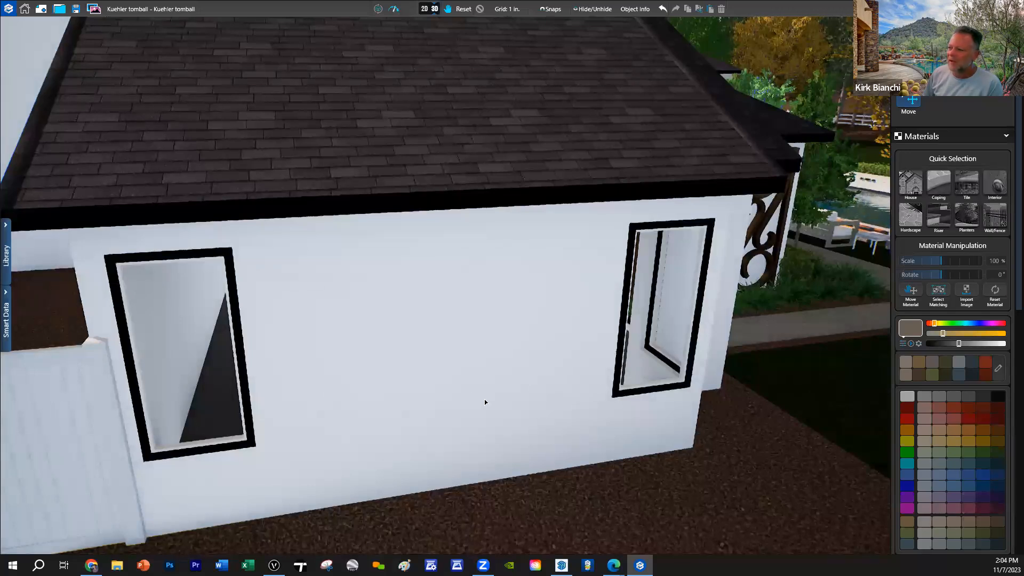
mouse_move(484, 402)
left_mouse_down()
mouse_move(439, 398)
mouse_move(389, 333)
mouse_move(296, 334)
left_mouse_up()
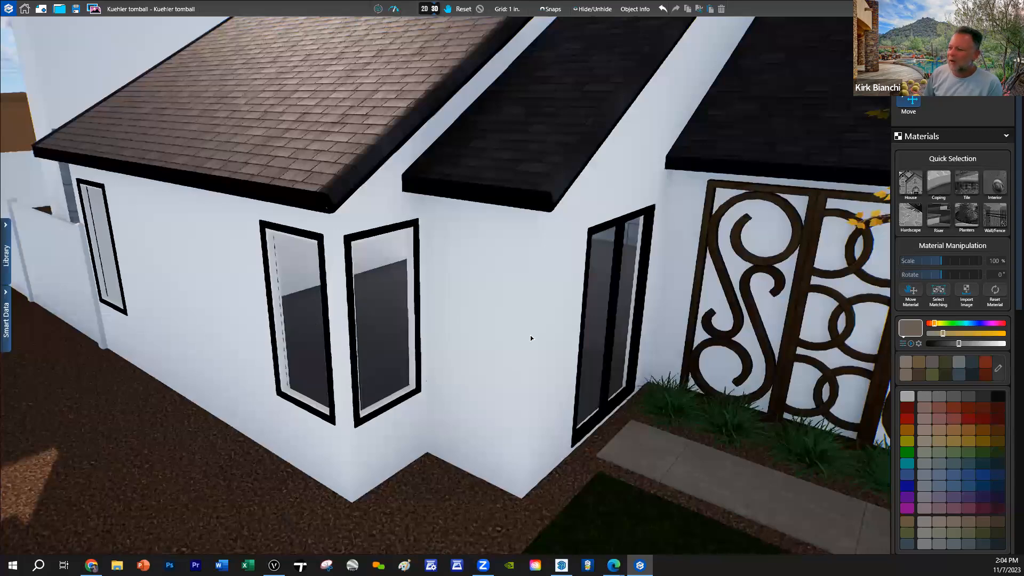
scroll(530, 337, "down", 5)
mouse_move(525, 372)
left_mouse_down()
mouse_move(505, 375)
mouse_move(716, 339)
left_mouse_up()
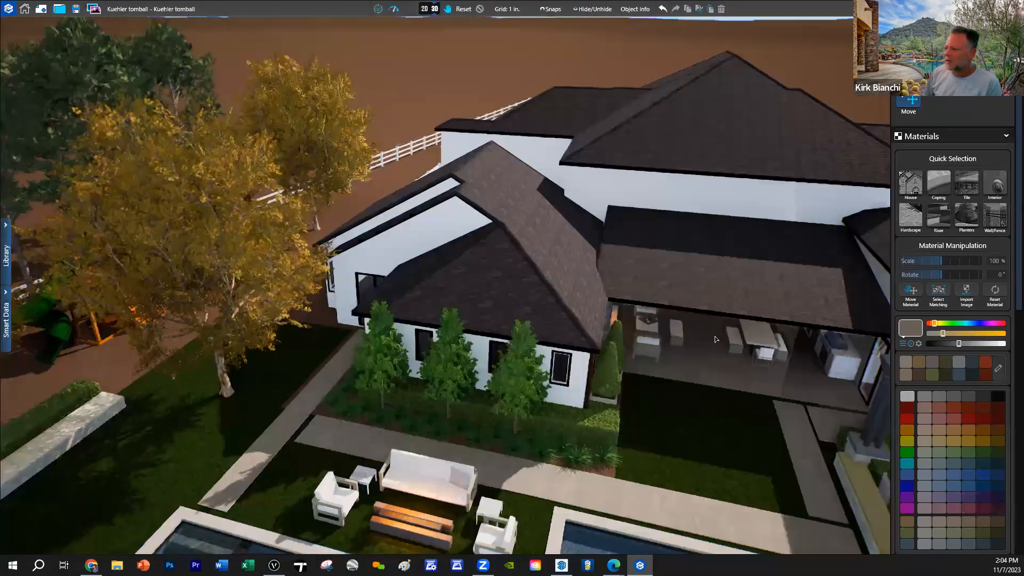
scroll(716, 340, "up", 3)
scroll(726, 307, "up", 3)
scroll(572, 378, "up", 3)
scroll(413, 349, "up", 3)
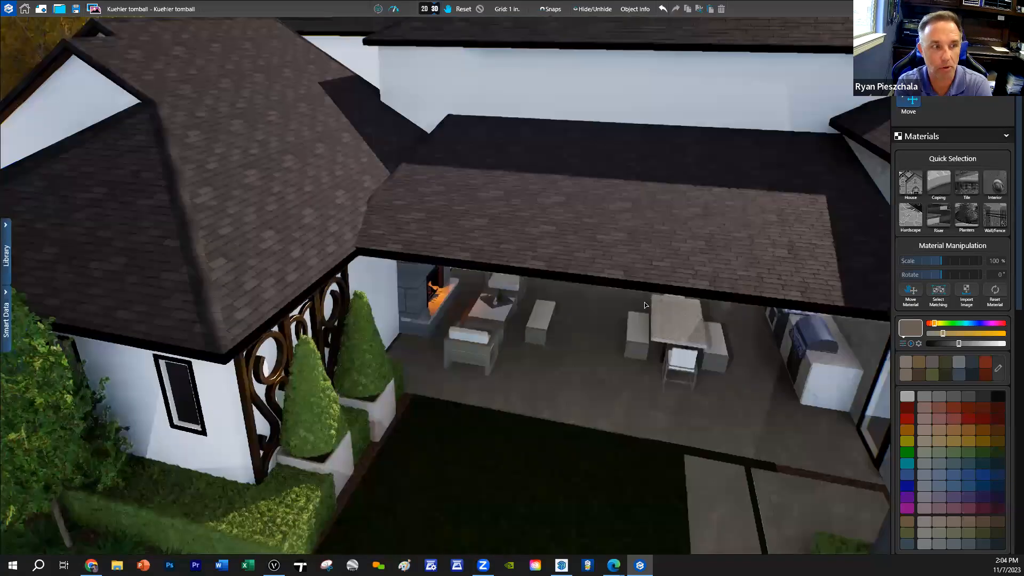
scroll(644, 302, "up", 2)
scroll(587, 335, "up", 2)
scroll(609, 327, "up", 2)
scroll(611, 308, "up", 2)
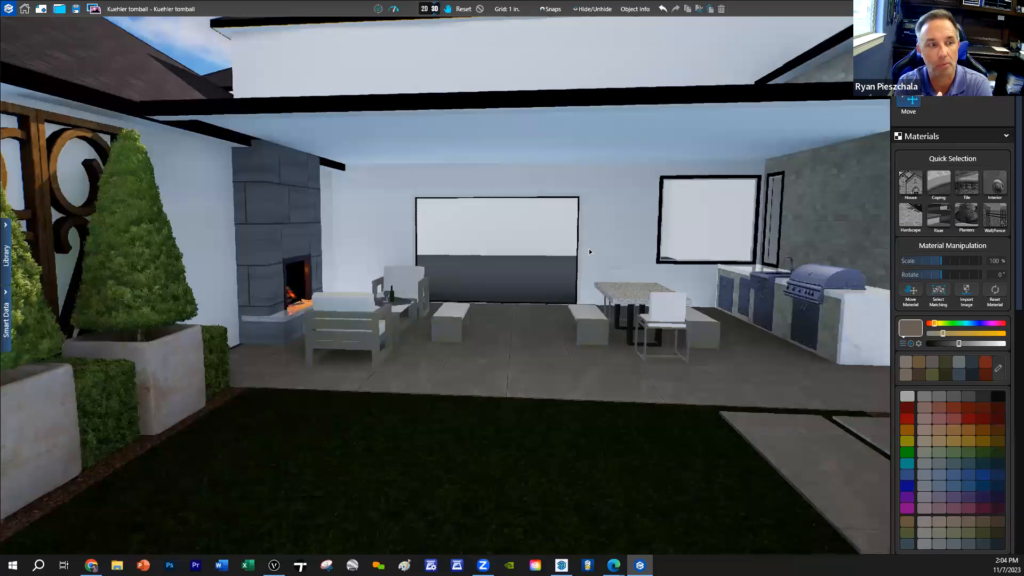
mouse_move(566, 319)
left_mouse_down()
mouse_move(542, 389)
mouse_move(594, 439)
left_mouse_up()
scroll(466, 242, "down", 5)
scroll(465, 243, "up", 1)
scroll(468, 238, "up", 2)
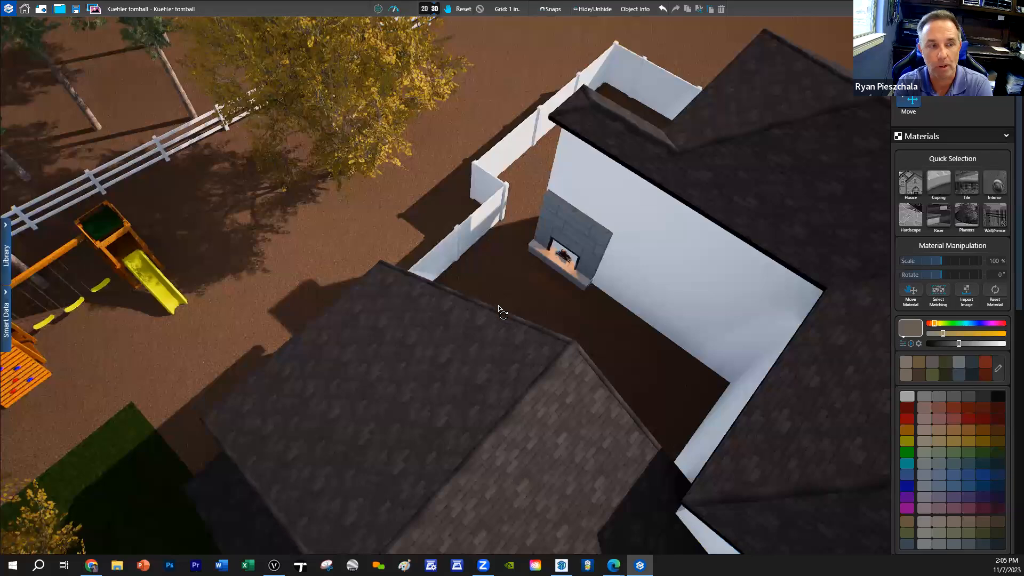
scroll(472, 231, "up", 2)
scroll(473, 233, "up", 2)
scroll(472, 213, "up", 2)
scroll(472, 204, "up", 2)
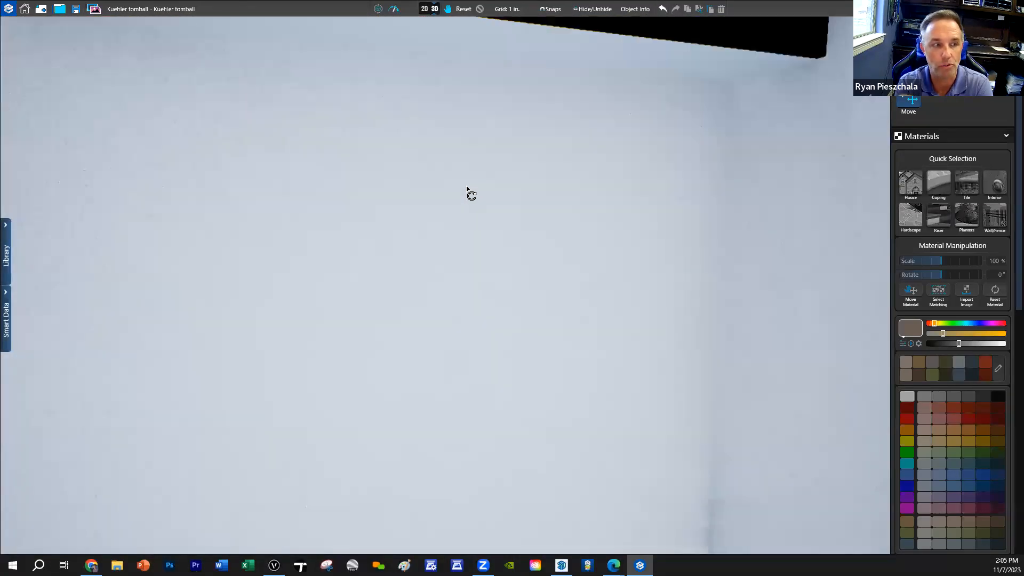
scroll(469, 192, "up", 1)
scroll(454, 233, "down", 3)
scroll(366, 390, "down", 2)
scroll(366, 390, "down", 2)
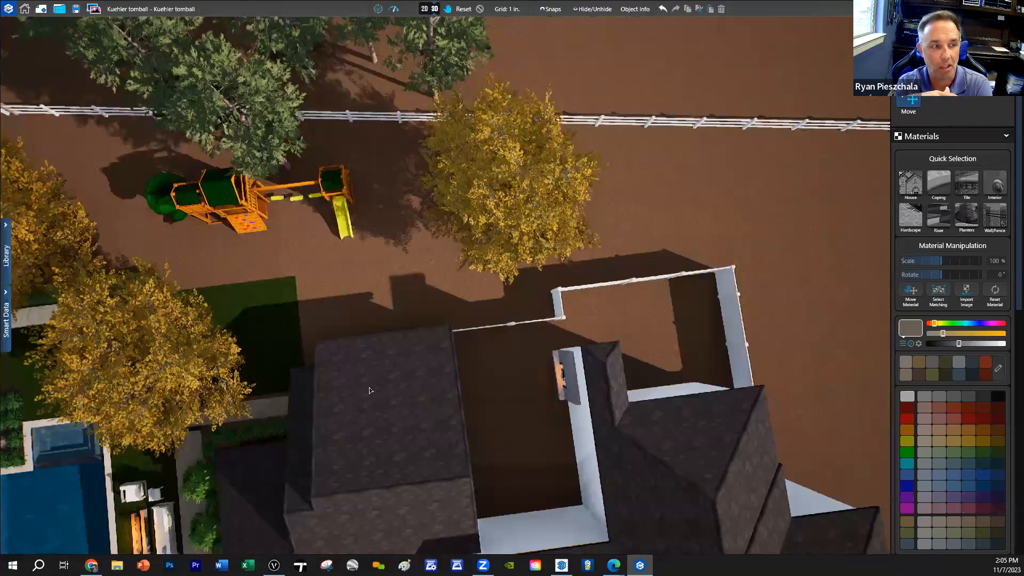
scroll(433, 313, "up", 4)
scroll(432, 312, "up", 3)
scroll(423, 285, "up", 3)
scroll(419, 249, "up", 1)
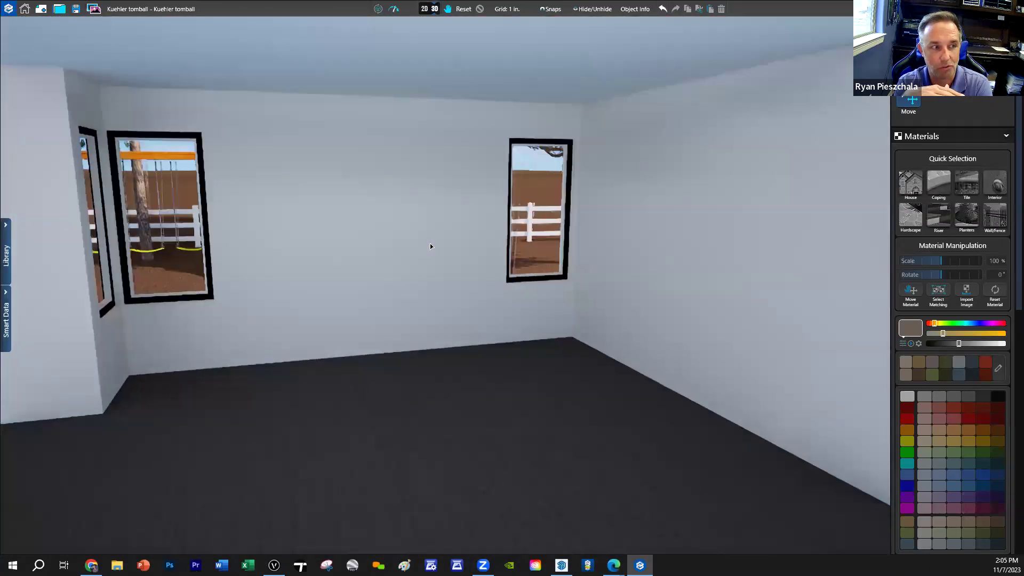
scroll(430, 244, "down", 2)
scroll(387, 265, "down", 2)
scroll(382, 267, "down", 2)
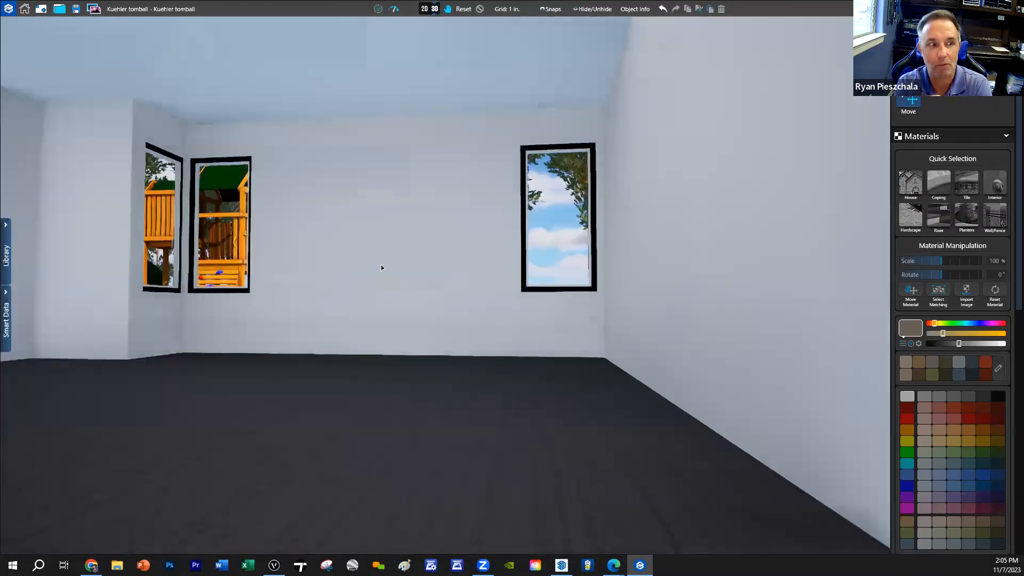
scroll(491, 290, "down", 2)
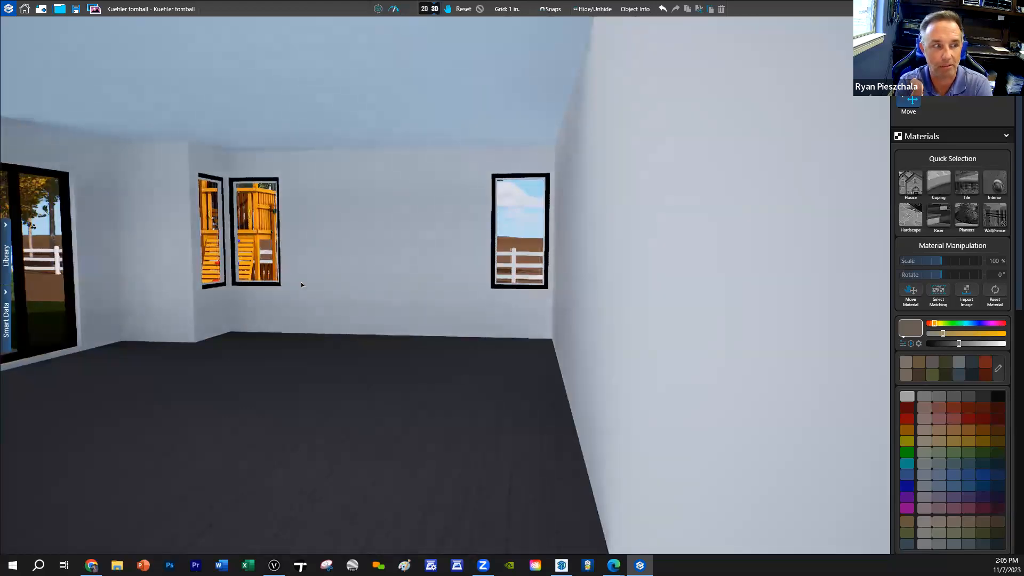
scroll(320, 279, "down", 2)
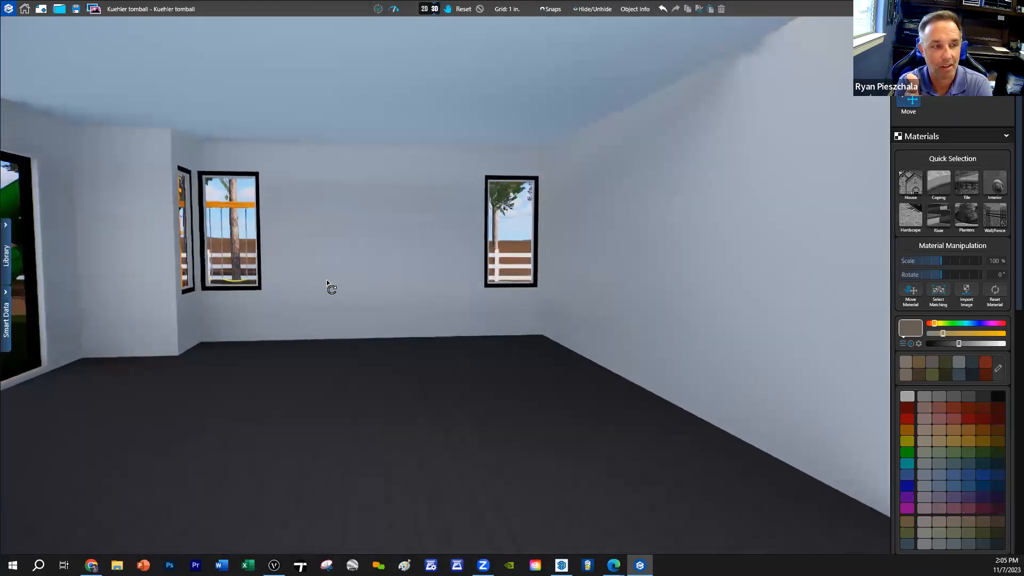
scroll(315, 288, "up", 3)
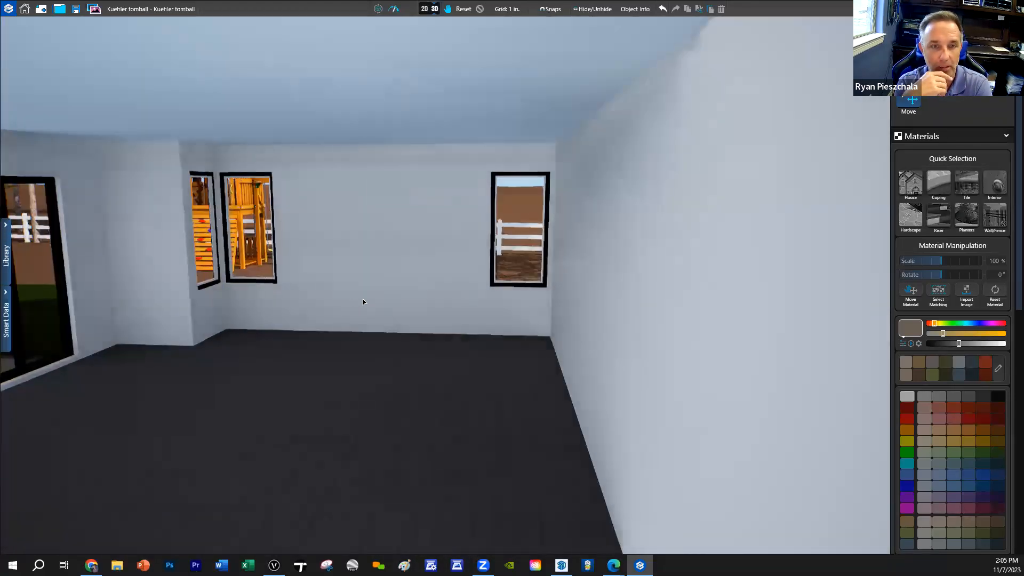
scroll(362, 301, "down", 2)
scroll(378, 290, "up", 2)
scroll(390, 299, "down", 3)
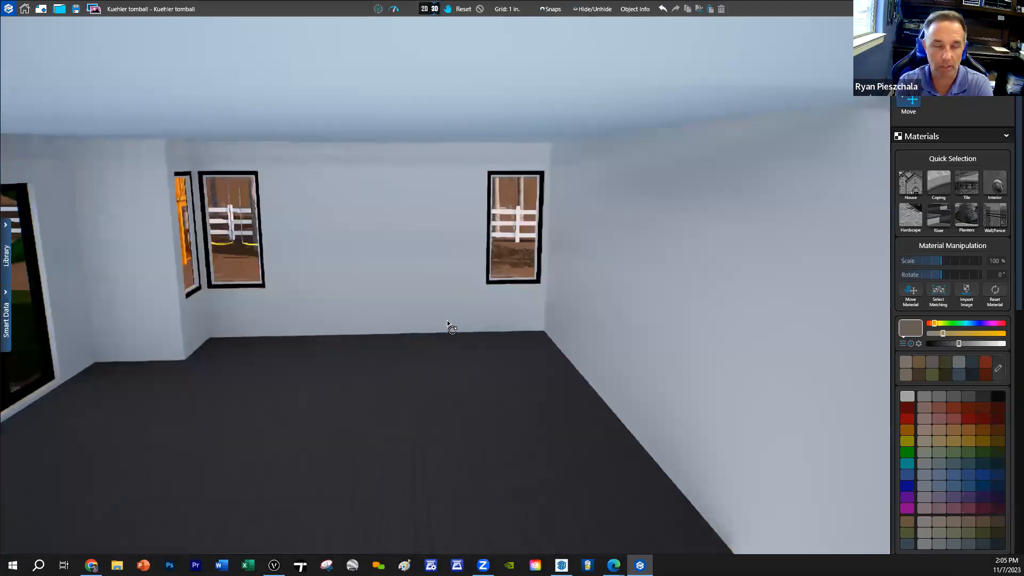
scroll(487, 312, "down", 3)
scroll(417, 288, "down", 3)
scroll(357, 276, "down", 3)
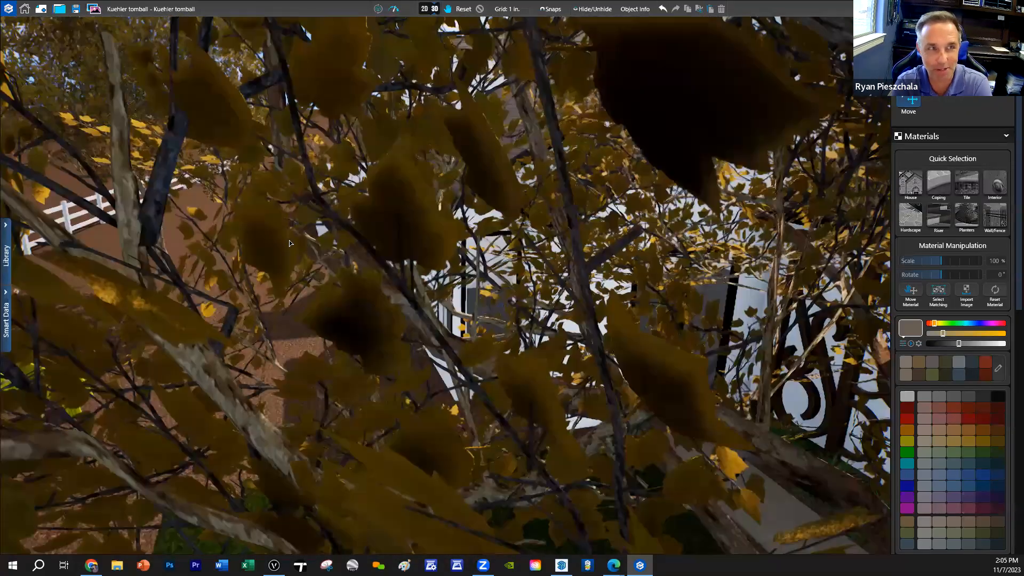
scroll(288, 240, "down", 3)
scroll(551, 371, "down", 3)
scroll(550, 371, "up", 3)
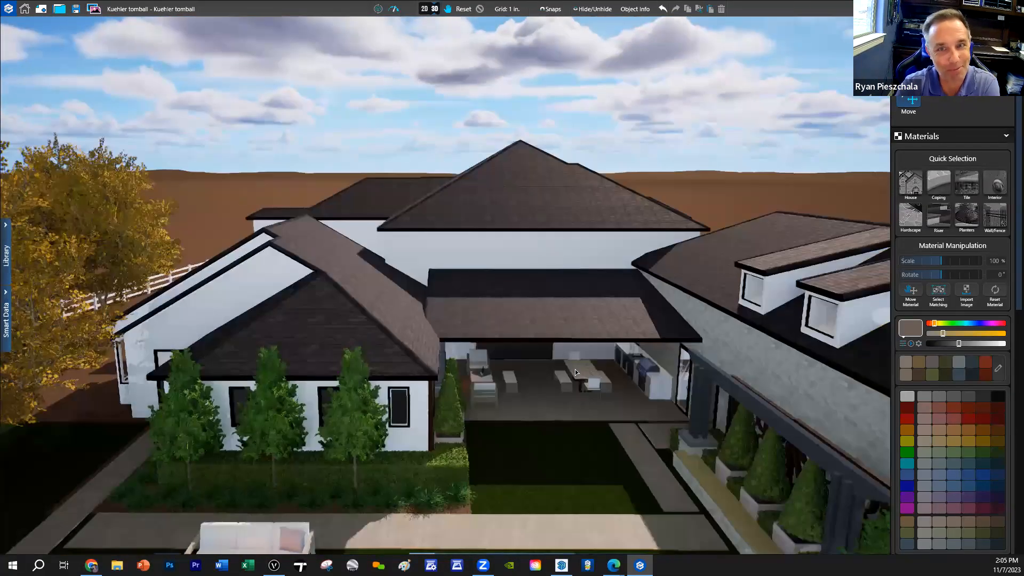
scroll(576, 370, "up", 3)
scroll(564, 363, "up", 3)
scroll(516, 347, "up", 3)
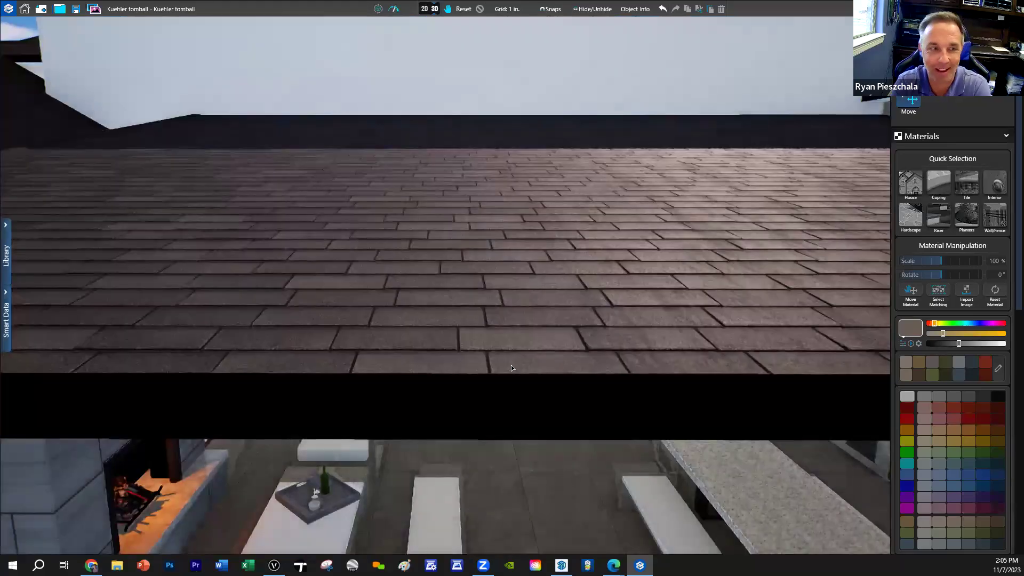
scroll(516, 370, "up", 3)
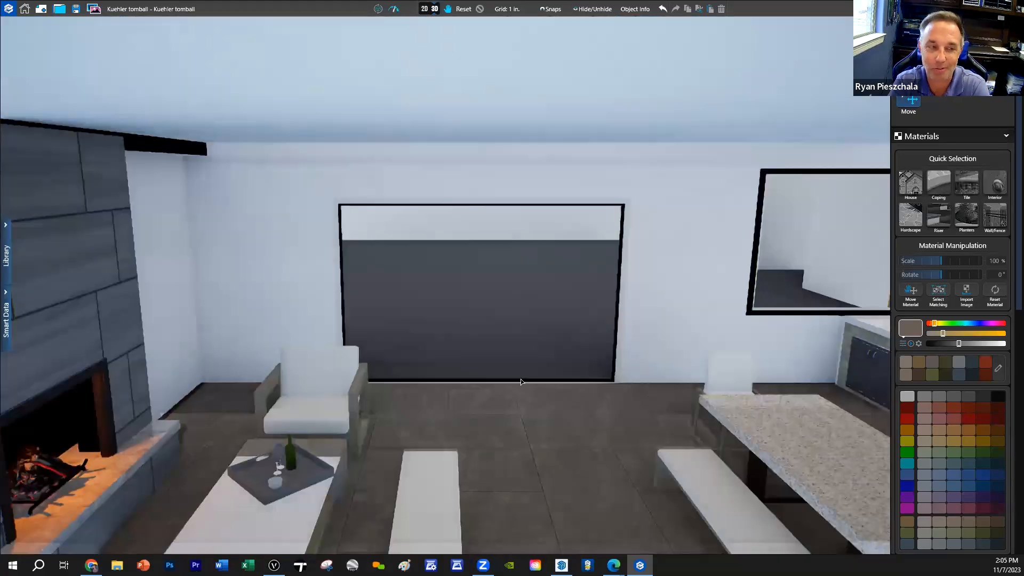
scroll(513, 394, "down", 2)
scroll(520, 380, "up", 2)
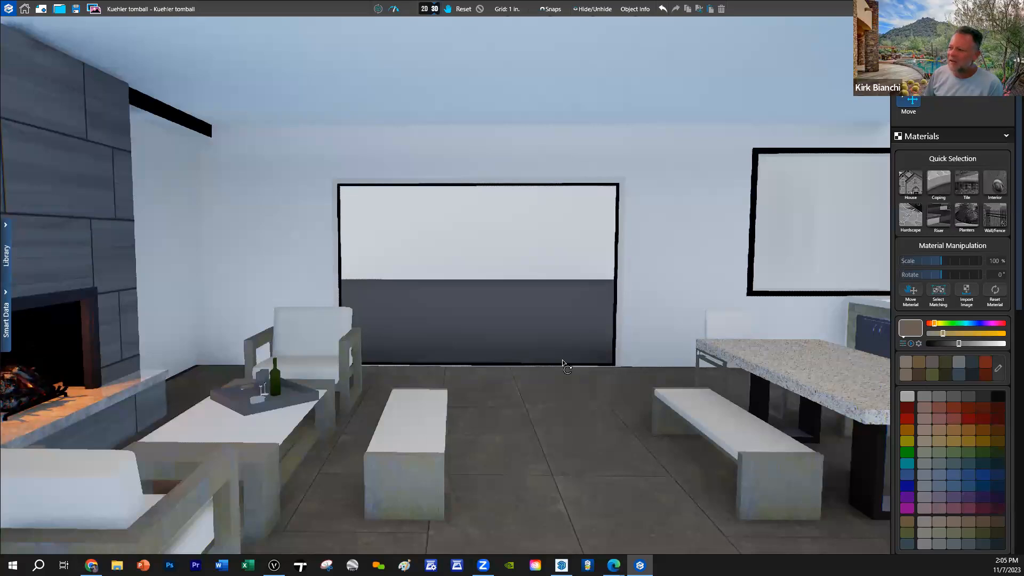
Step: Switch to the 2D top-down plan with F2 and dismiss the design steps list
mouse_move(562, 361)
left_mouse_down()
mouse_move(583, 406)
mouse_move(438, 12)
left_mouse_up()
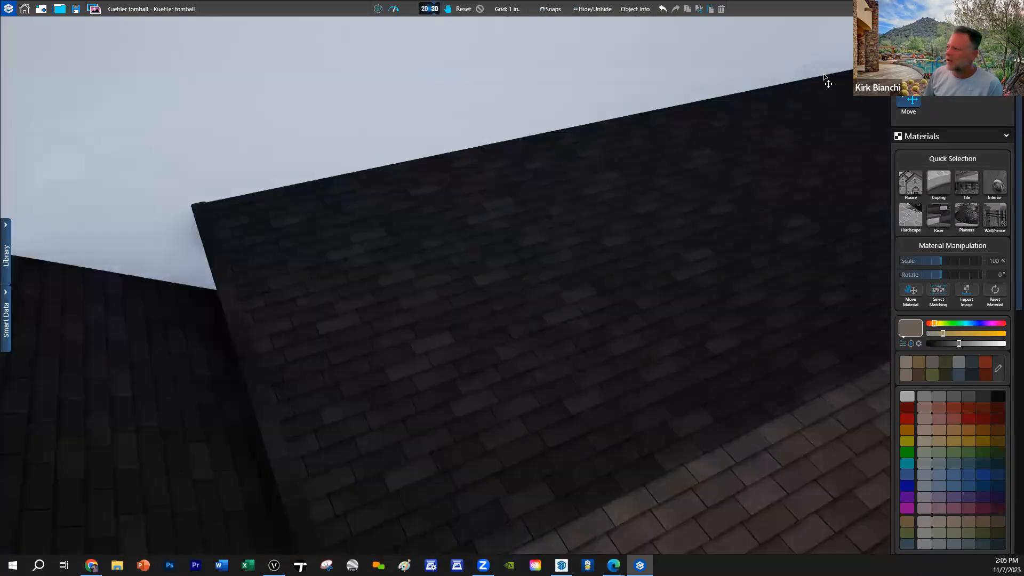
key("F2")
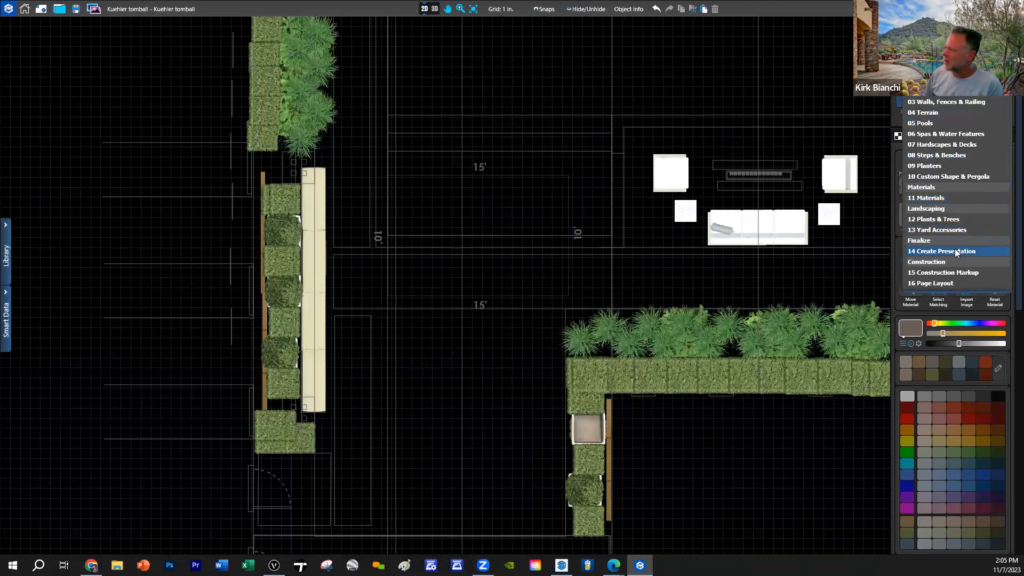
left_click(927, 198)
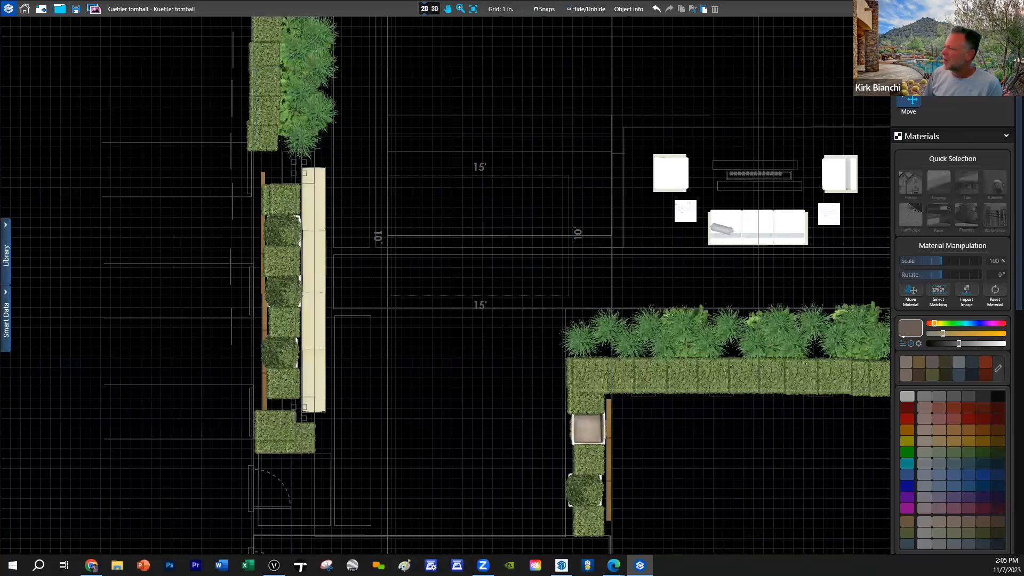
scroll(958, 288, "down", 2)
scroll(951, 342, "down", 3)
scroll(952, 342, "down", 3)
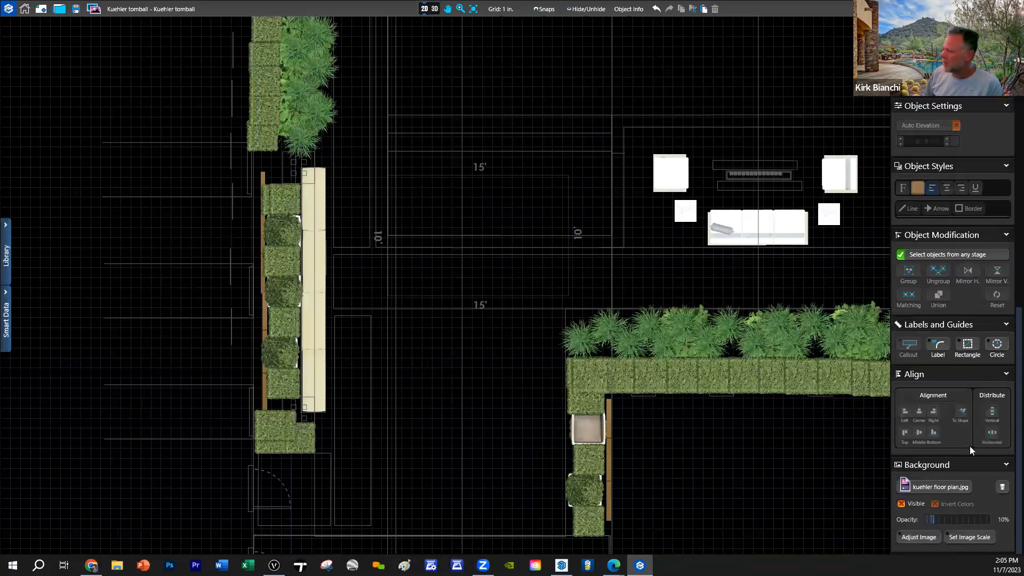
Step: Show the house floor plan background at about 52% opacity and turn the grid off
left_click(911, 507)
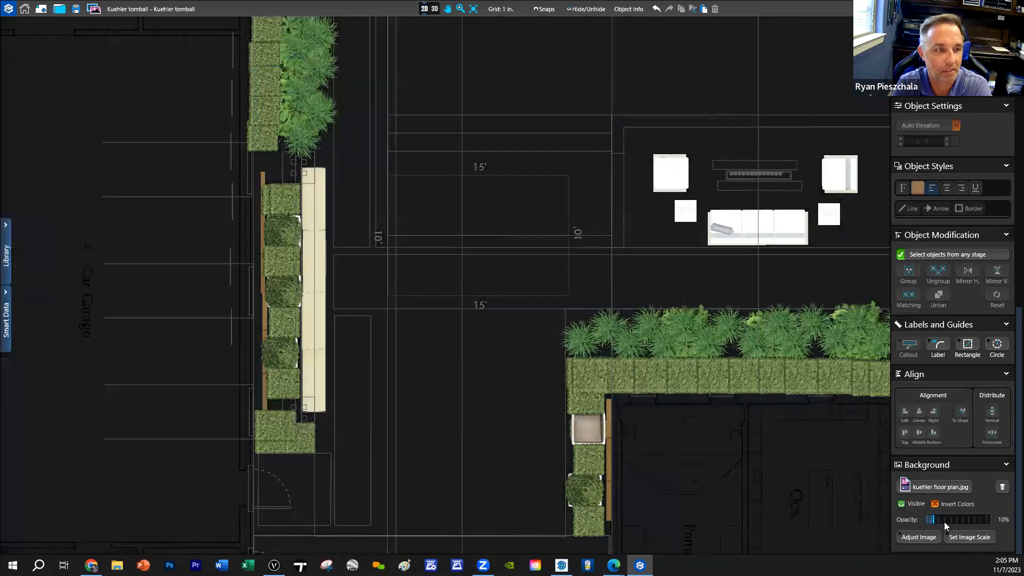
left_click_drag(944, 523, 949, 522)
scroll(469, 232, "down", 2)
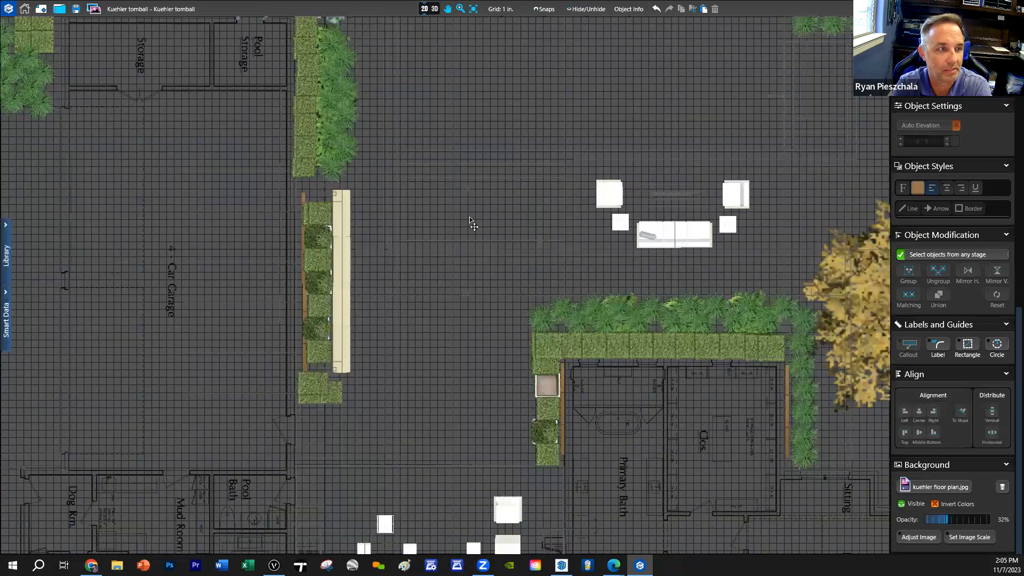
scroll(488, 336, "down", 2)
scroll(456, 401, "down", 2)
scroll(460, 424, "up", 1)
scroll(462, 429, "up", 1)
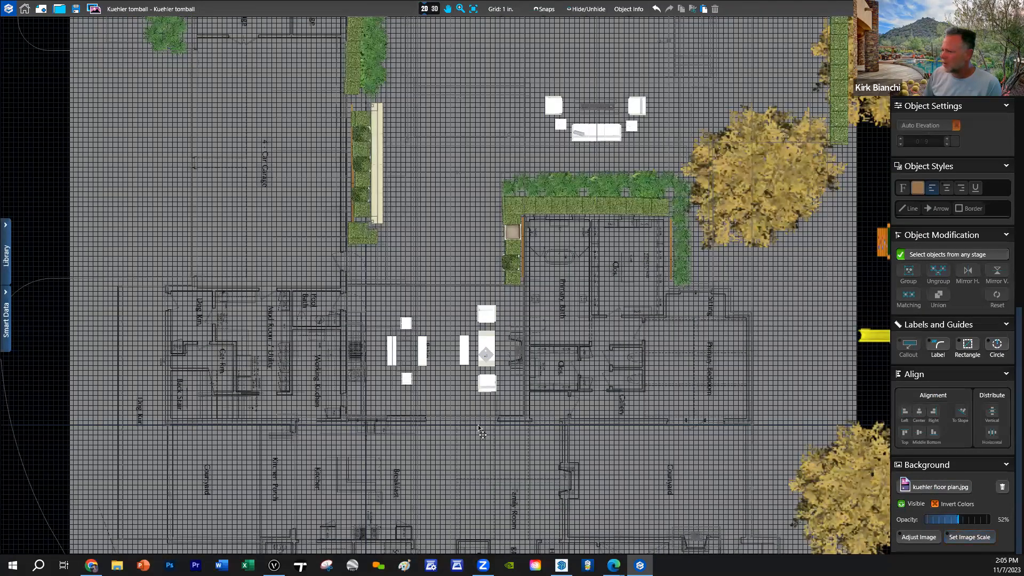
scroll(479, 426, "down", 1)
scroll(478, 425, "down", 1)
left_click(499, 8)
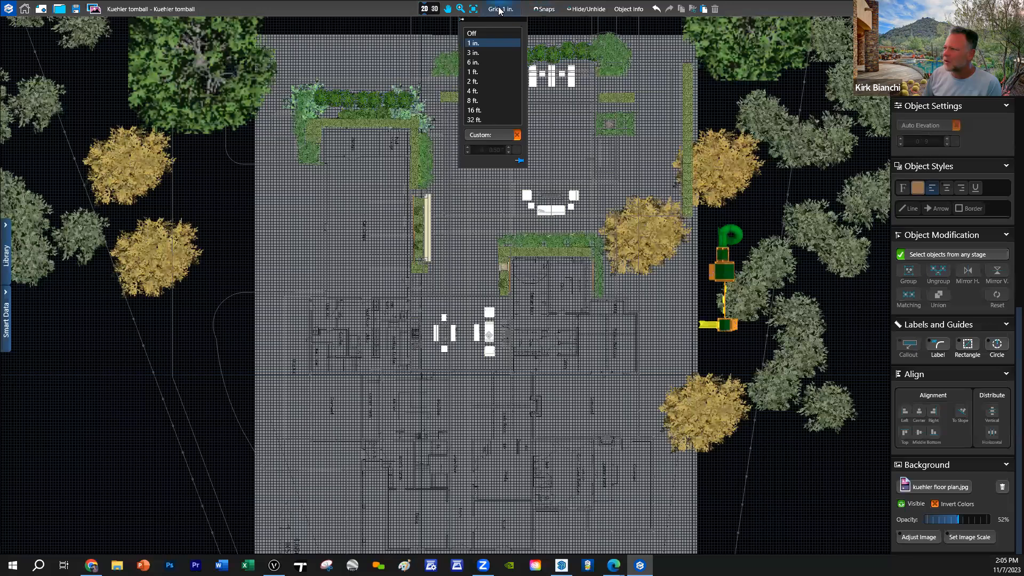
left_click(493, 32)
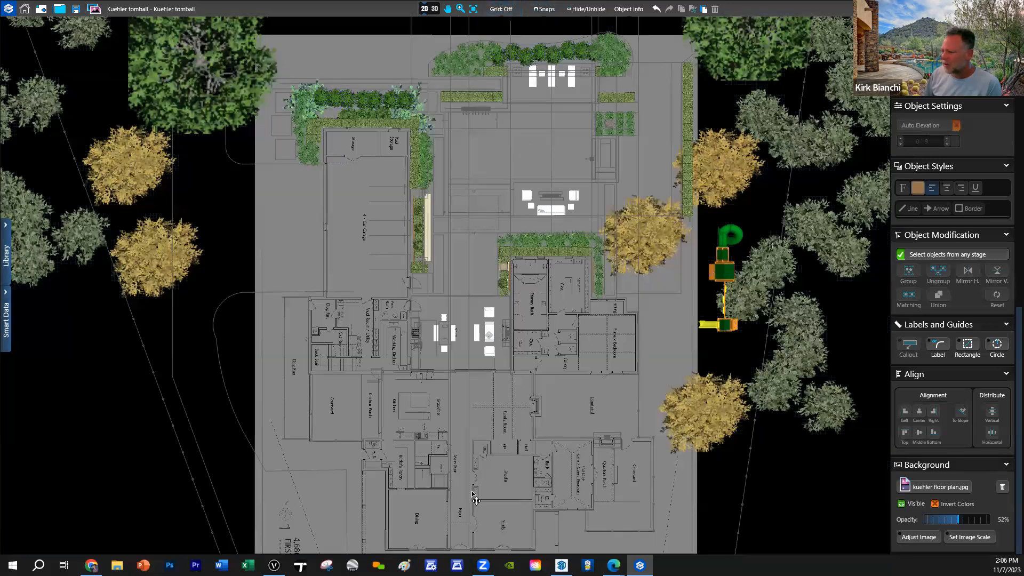
scroll(475, 500, "up", 2)
scroll(457, 483, "up", 2)
scroll(422, 322, "down", 2)
scroll(473, 464, "up", 2)
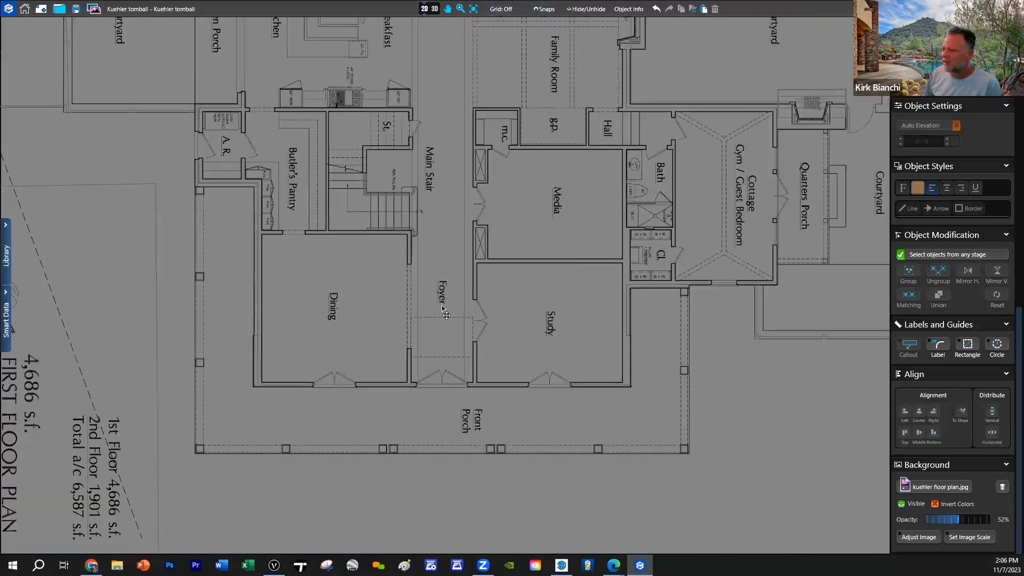
scroll(445, 312, "up", 2)
scroll(398, 282, "down", 3)
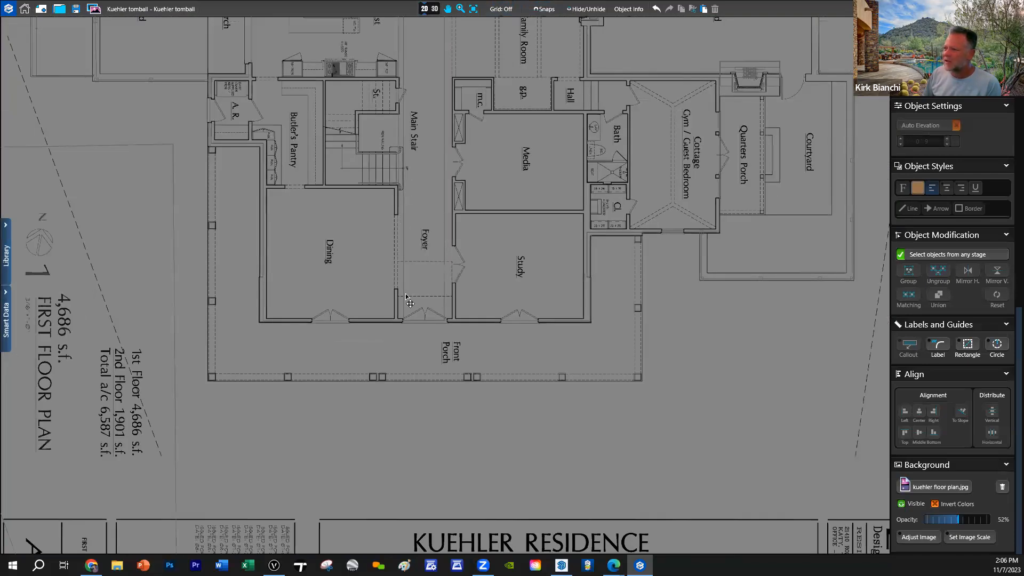
scroll(411, 303, "down", 2)
scroll(412, 107, "up", 2)
scroll(412, 97, "up", 2)
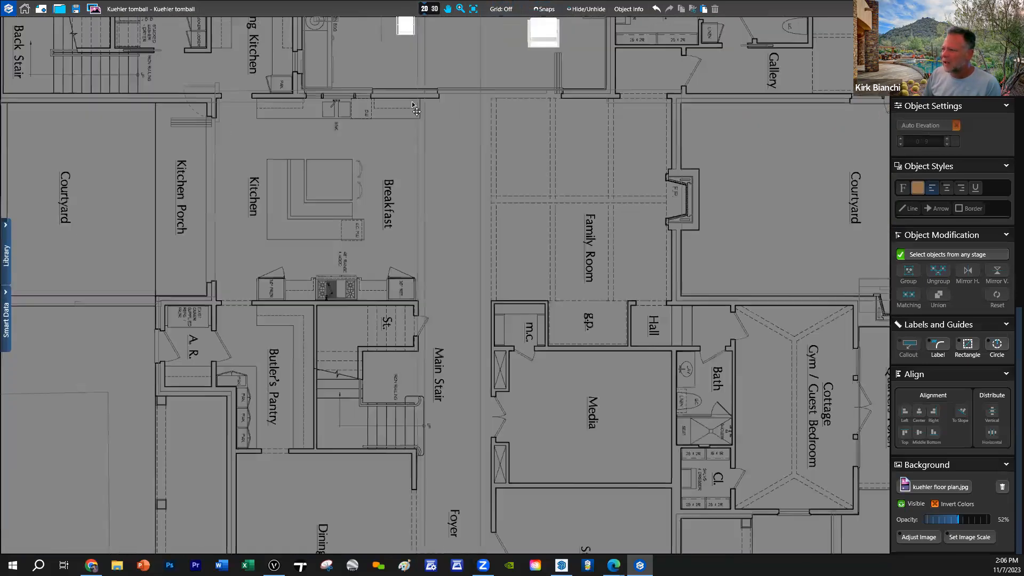
scroll(412, 102, "up", 2)
scroll(394, 132, "up", 2)
scroll(394, 178, "up", 1)
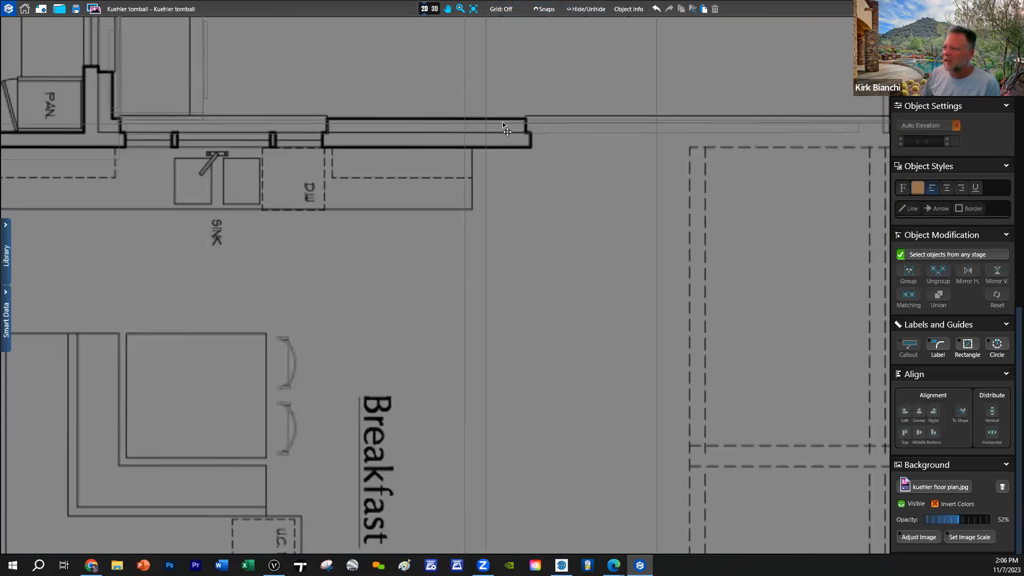
scroll(496, 165, "down", 2)
scroll(474, 152, "down", 2)
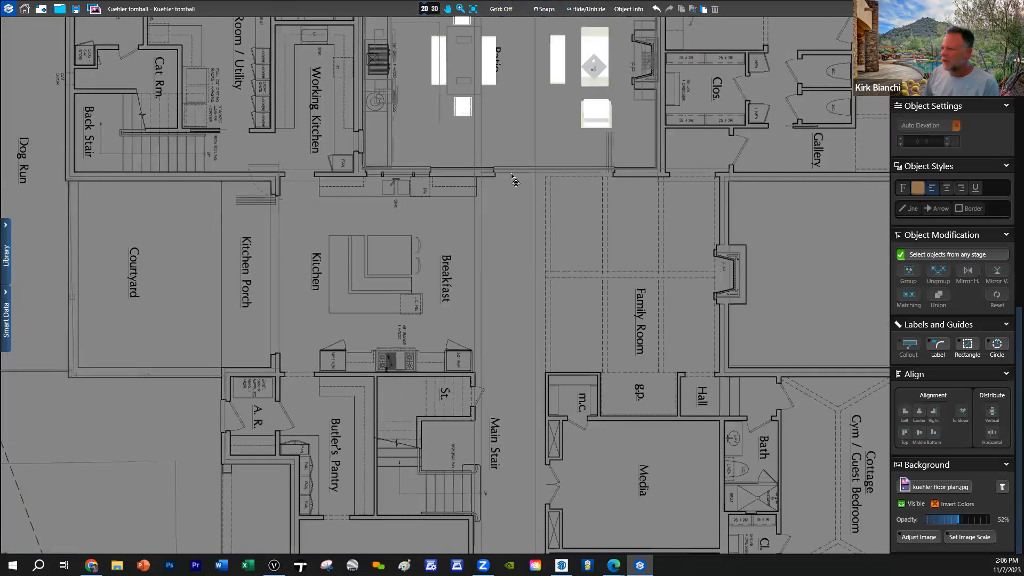
scroll(598, 177, "up", 1)
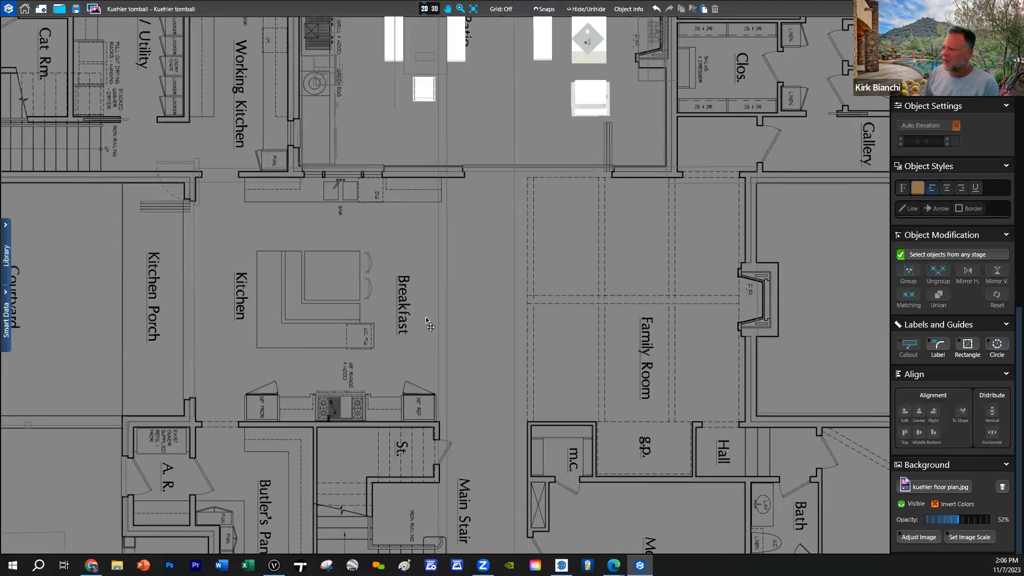
scroll(451, 348, "down", 2)
scroll(447, 428, "up", 2)
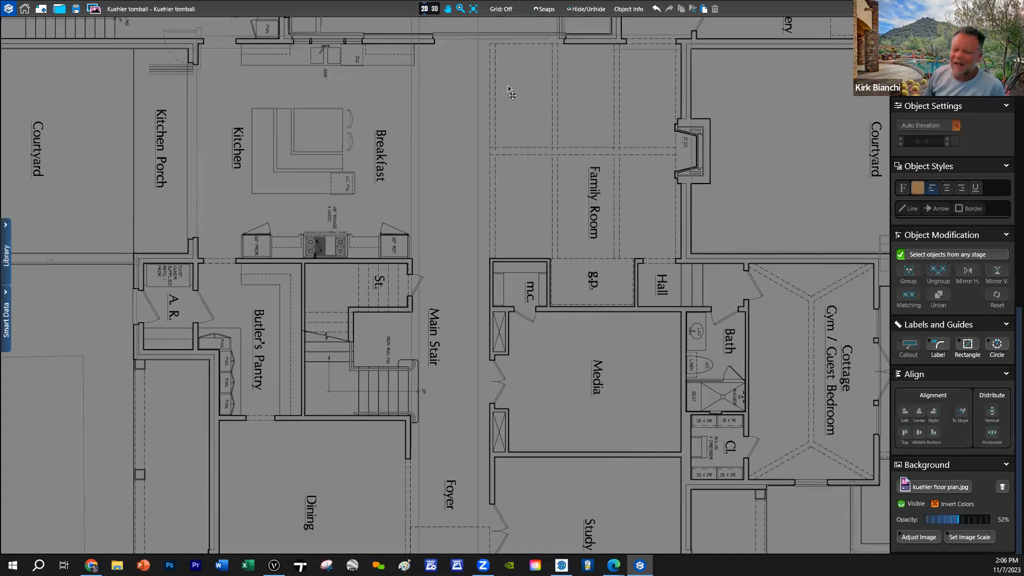
Step: Switch back to the 3D view from the toolbar
left_click(434, 9)
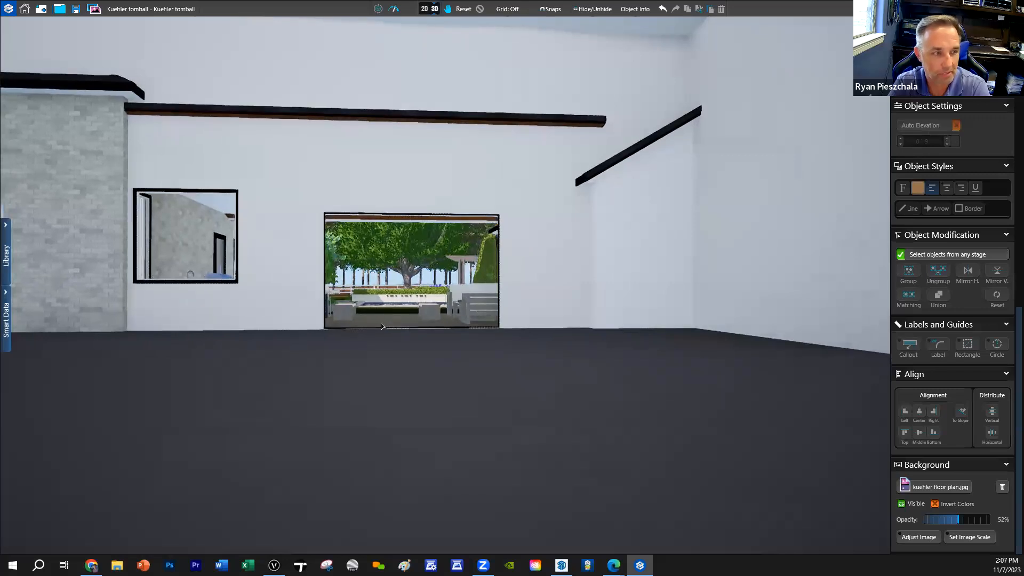
scroll(384, 327, "up", 1)
scroll(413, 332, "up", 1)
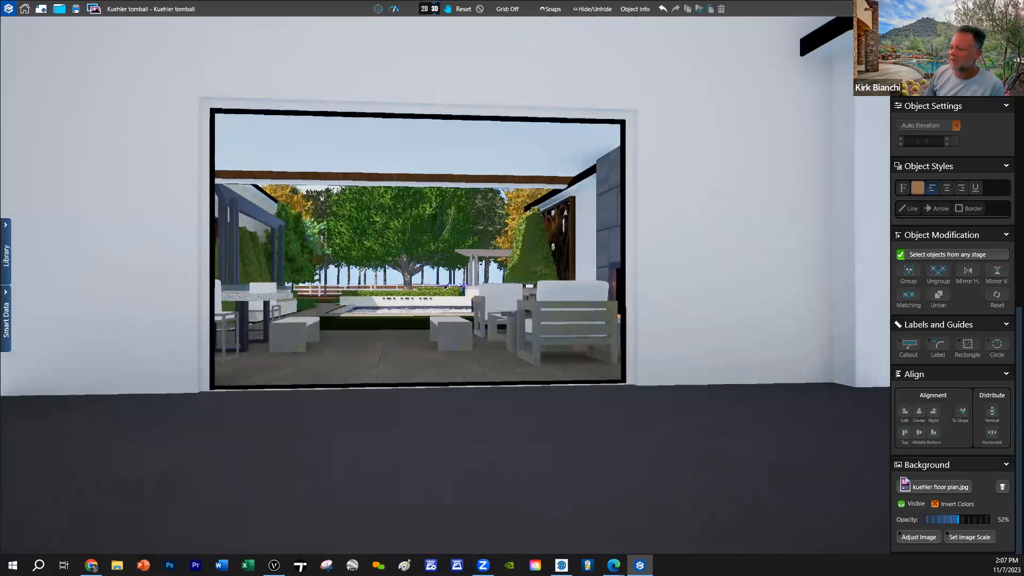
scroll(447, 303, "up", 1)
scroll(475, 292, "up", 1)
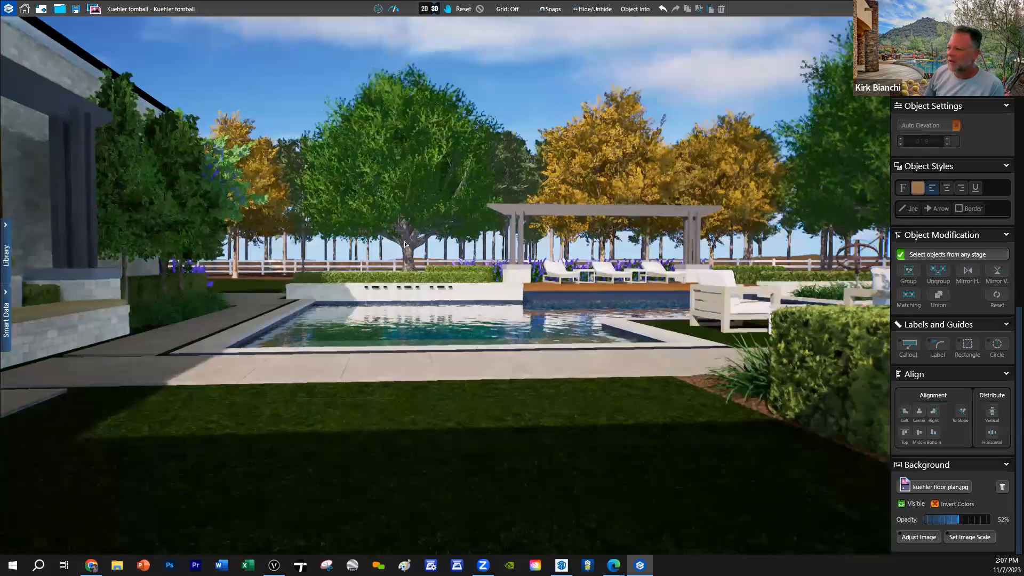
scroll(474, 292, "up", 1)
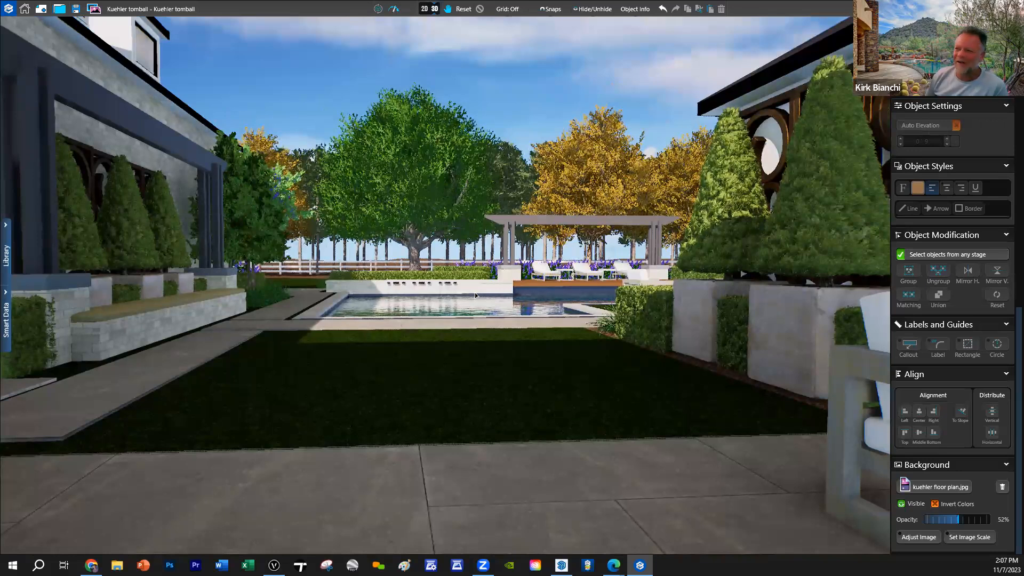
scroll(410, 350, "up", 2)
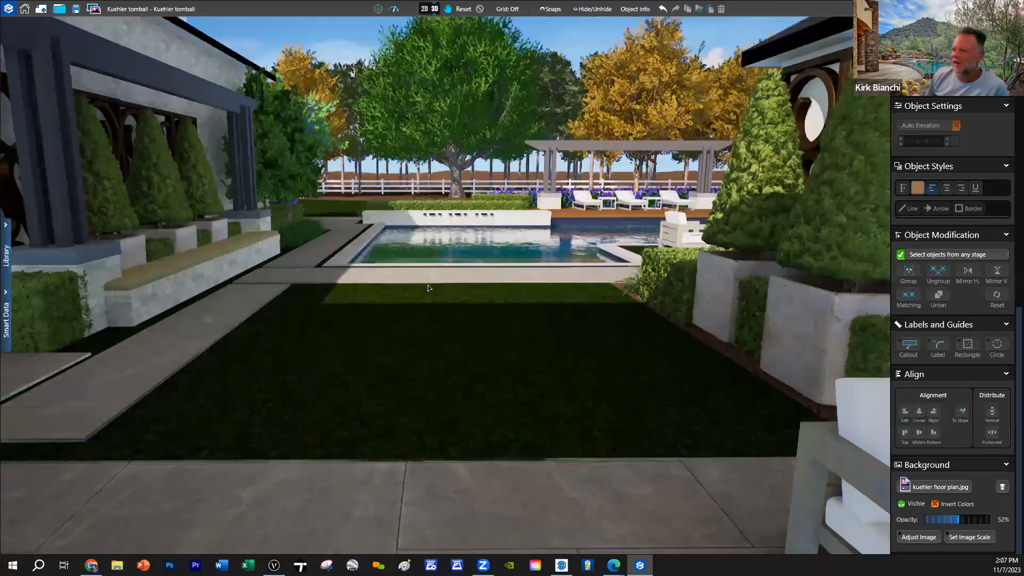